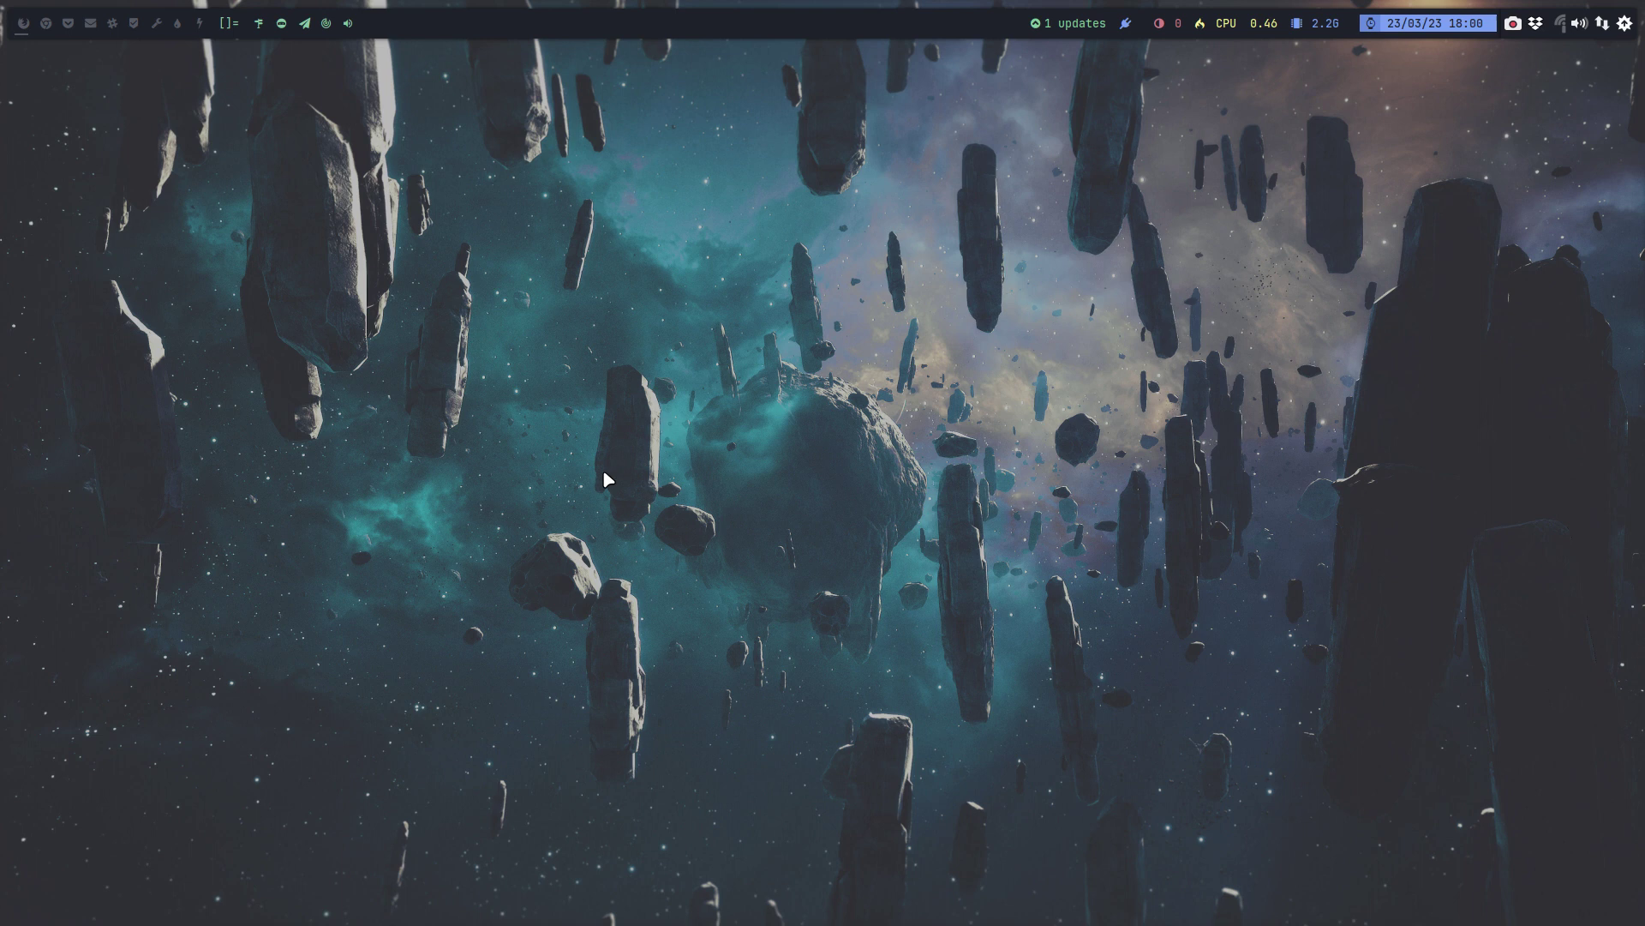
- Open Thunar with dotfiles hidden and enter ARCOLINUX-DESKTOP's arcolinux-hyprland folder
{"action": "key", "text": "super+shift+Return"}
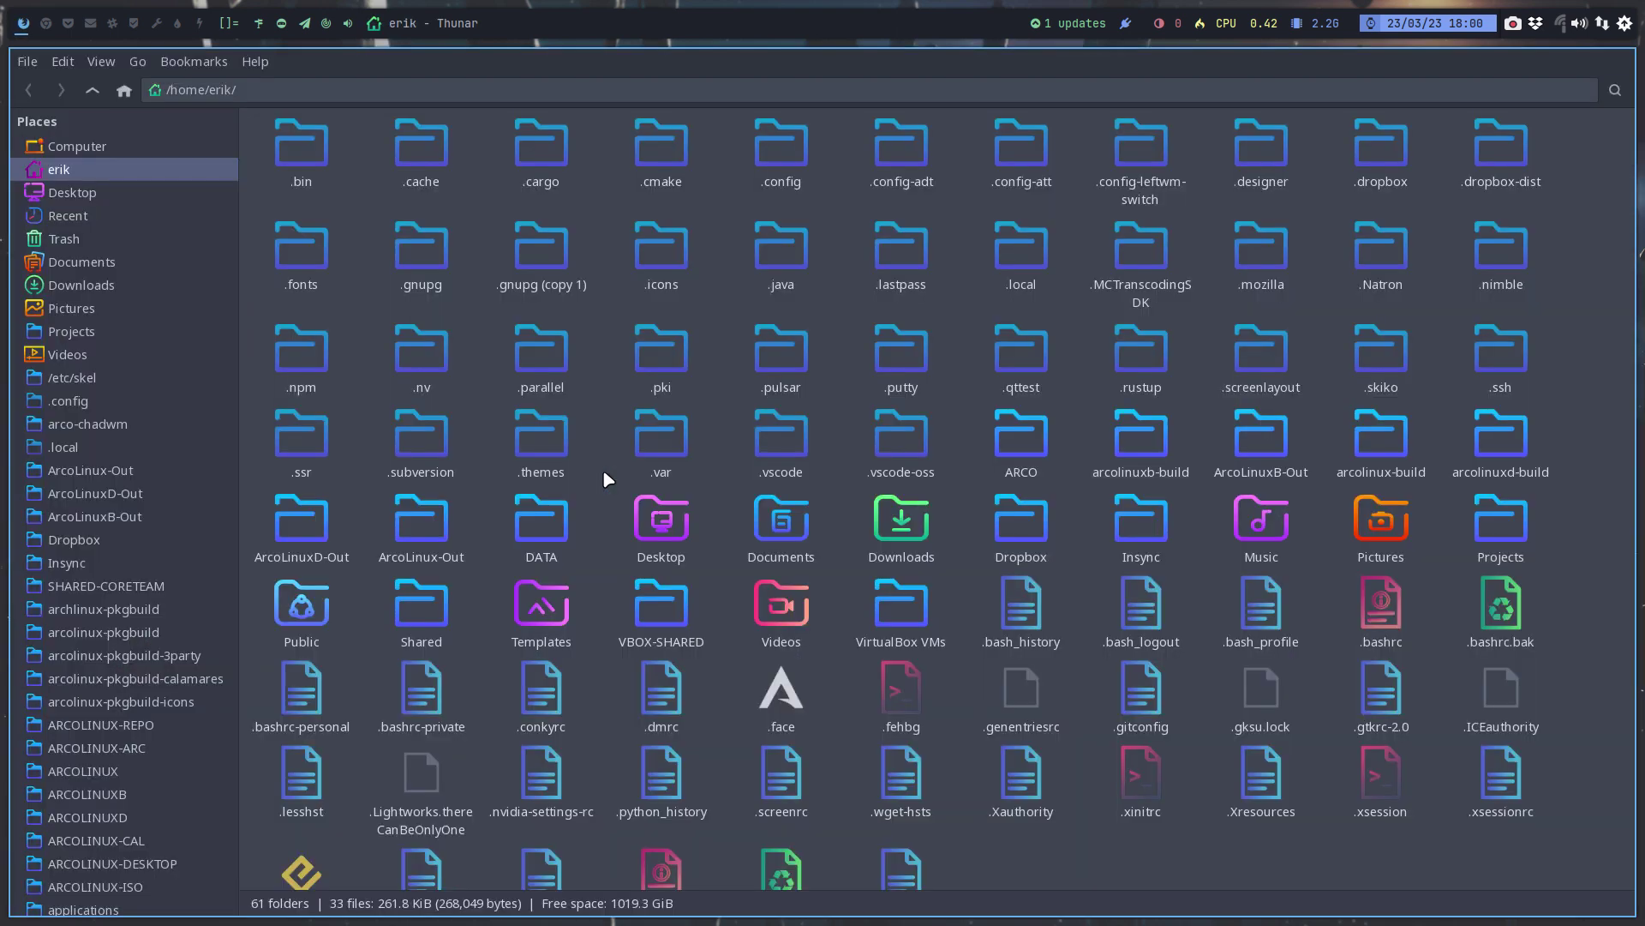
{"action": "key", "text": "ctrl+h"}
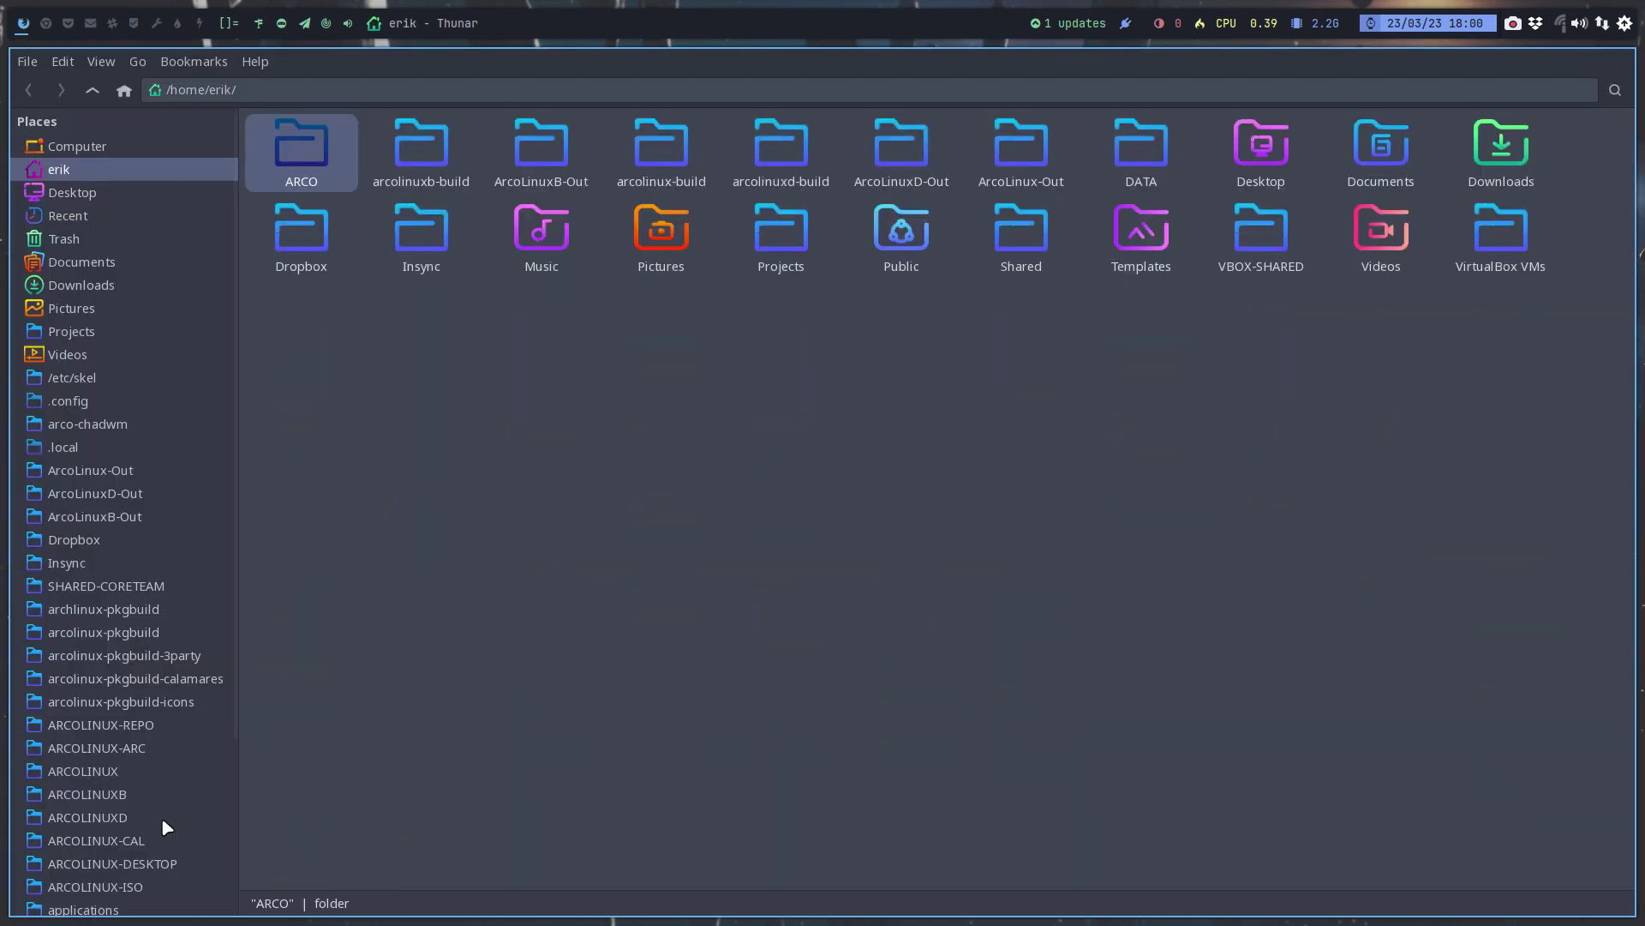
{"action": "left_click", "coordinate": [141, 863]}
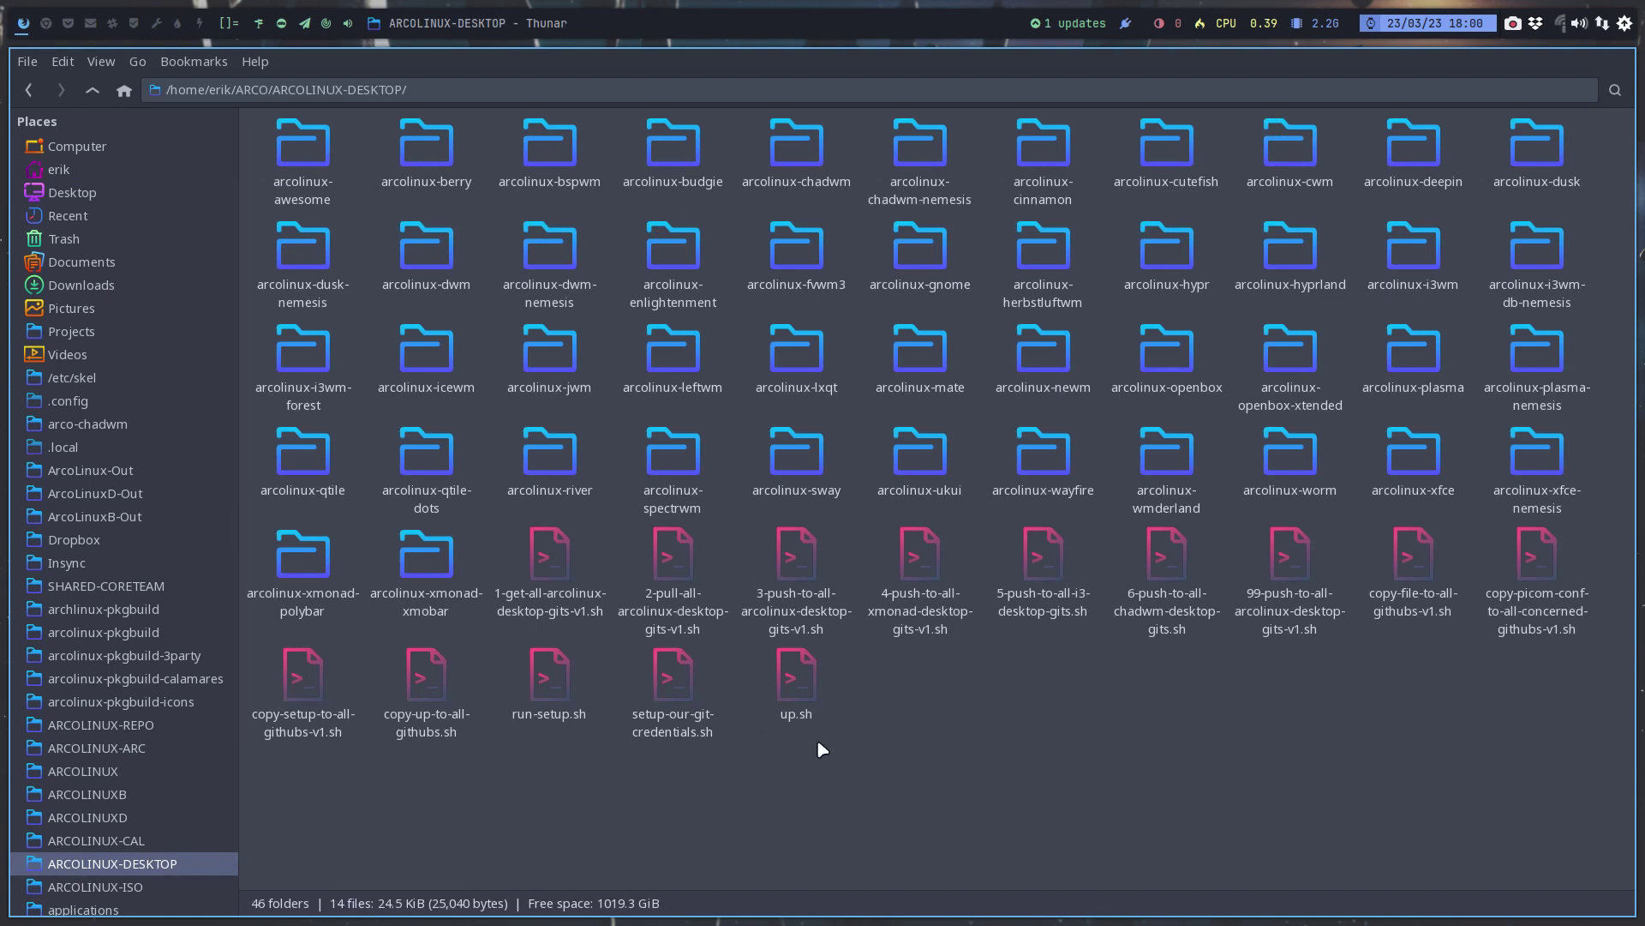
{"action": "double_click", "coordinate": [1273, 257]}
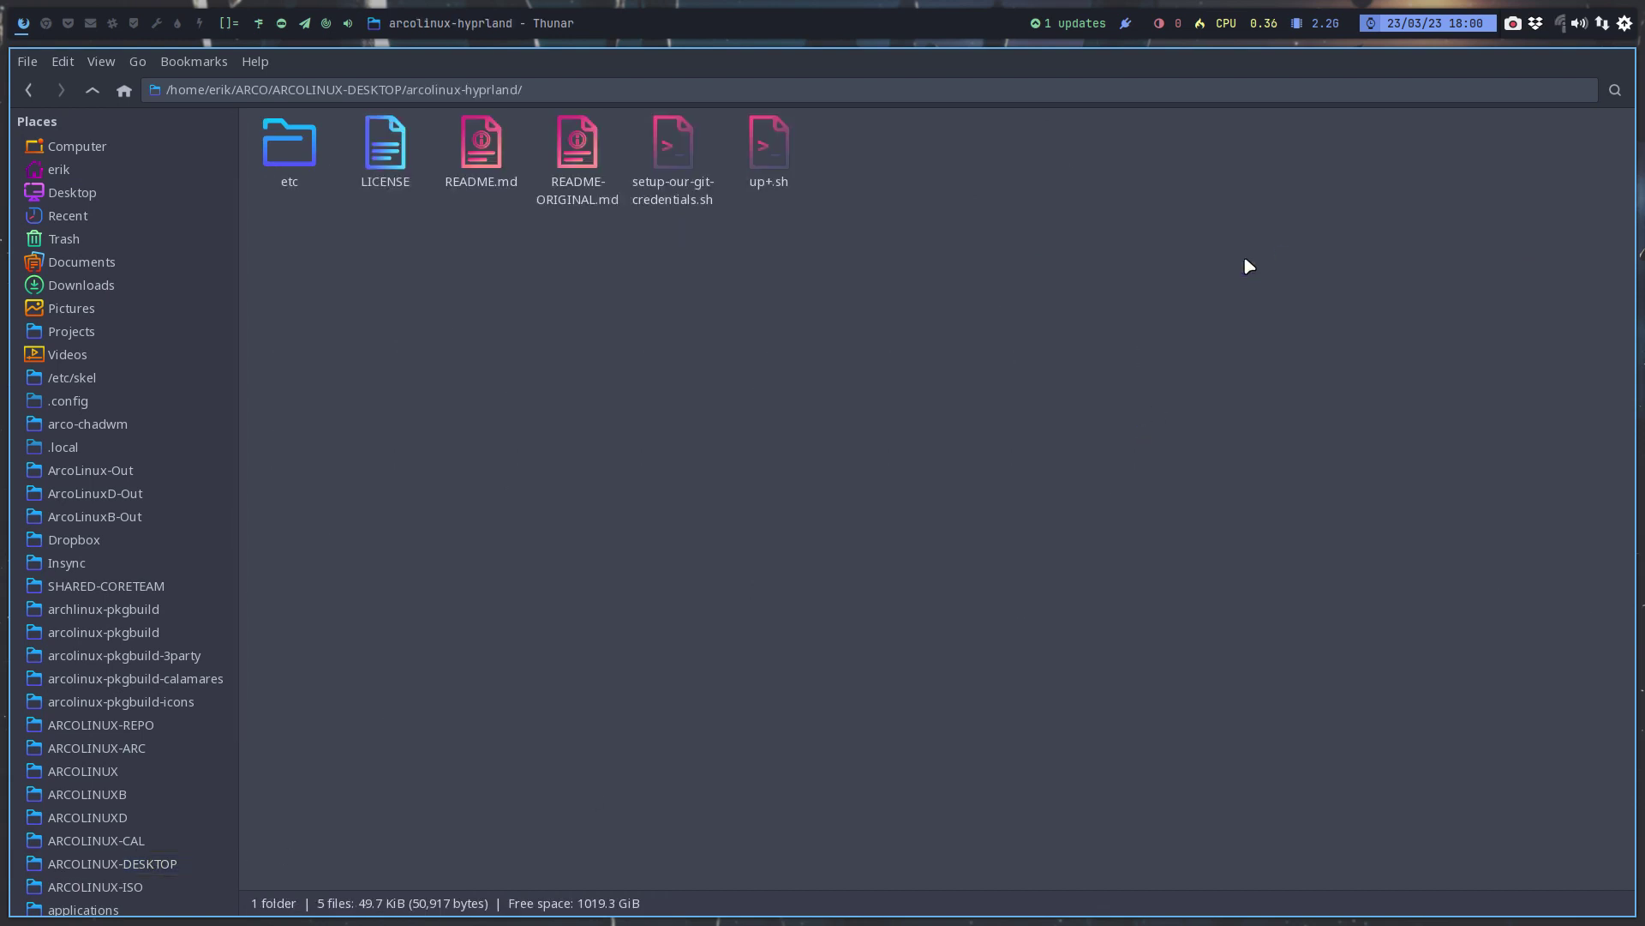
{"action": "right_click", "coordinate": [622, 276]}
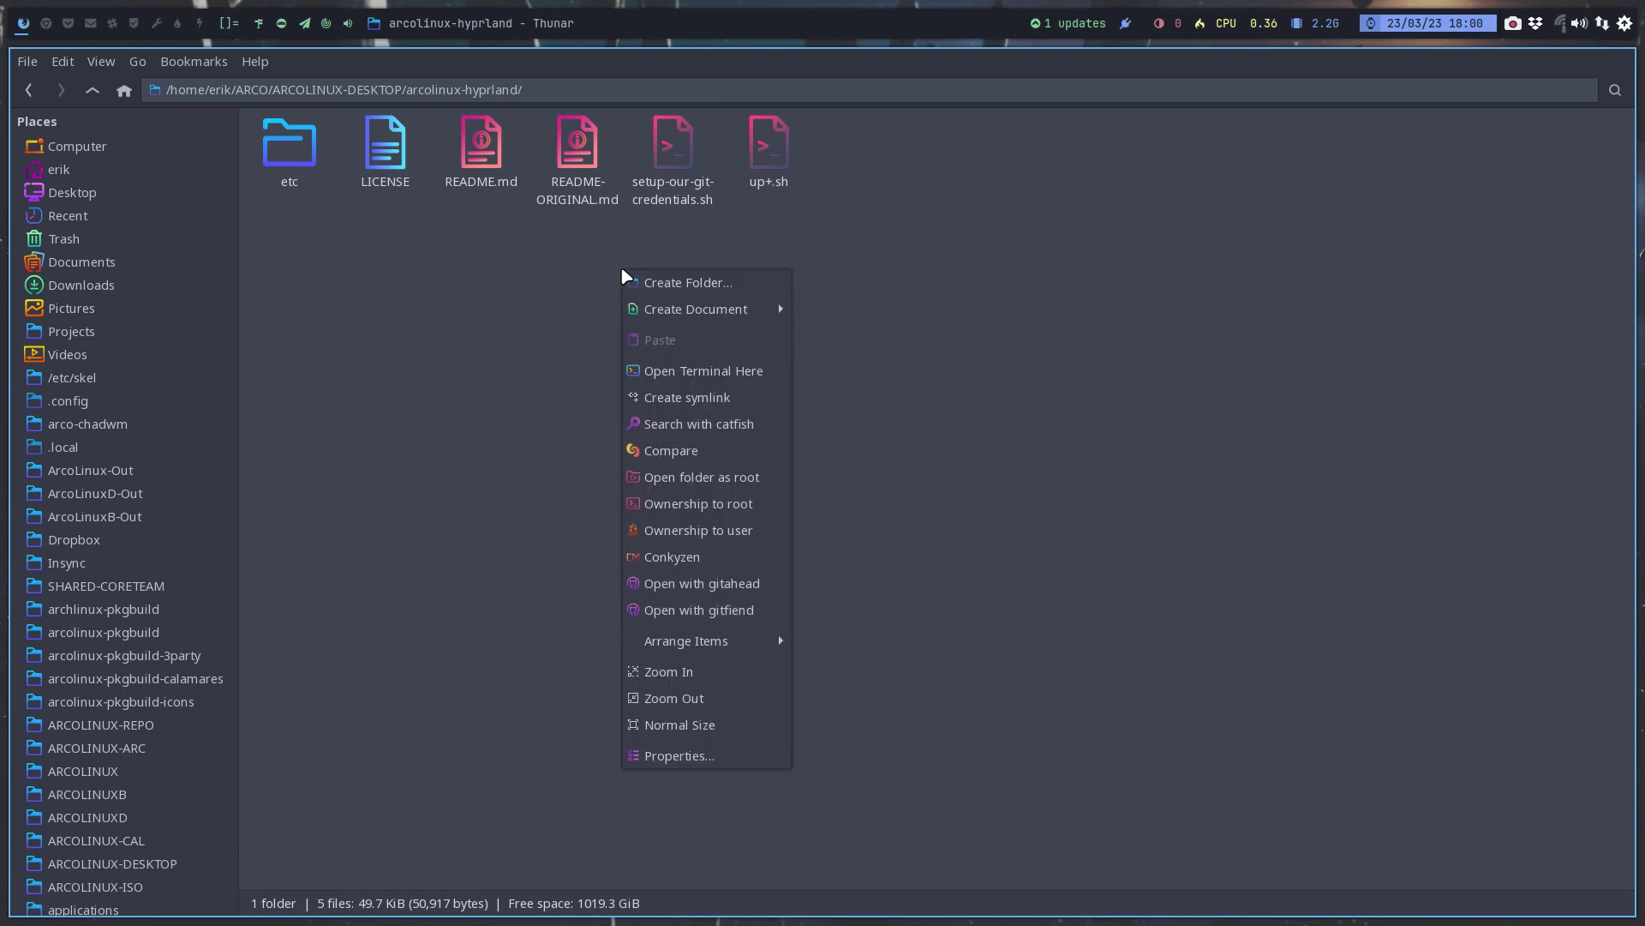
- Open arcolinux-hyprland in GitAhead and inspect the dwindle commit's switch to master layout
{"action": "left_click", "coordinate": [761, 593]}
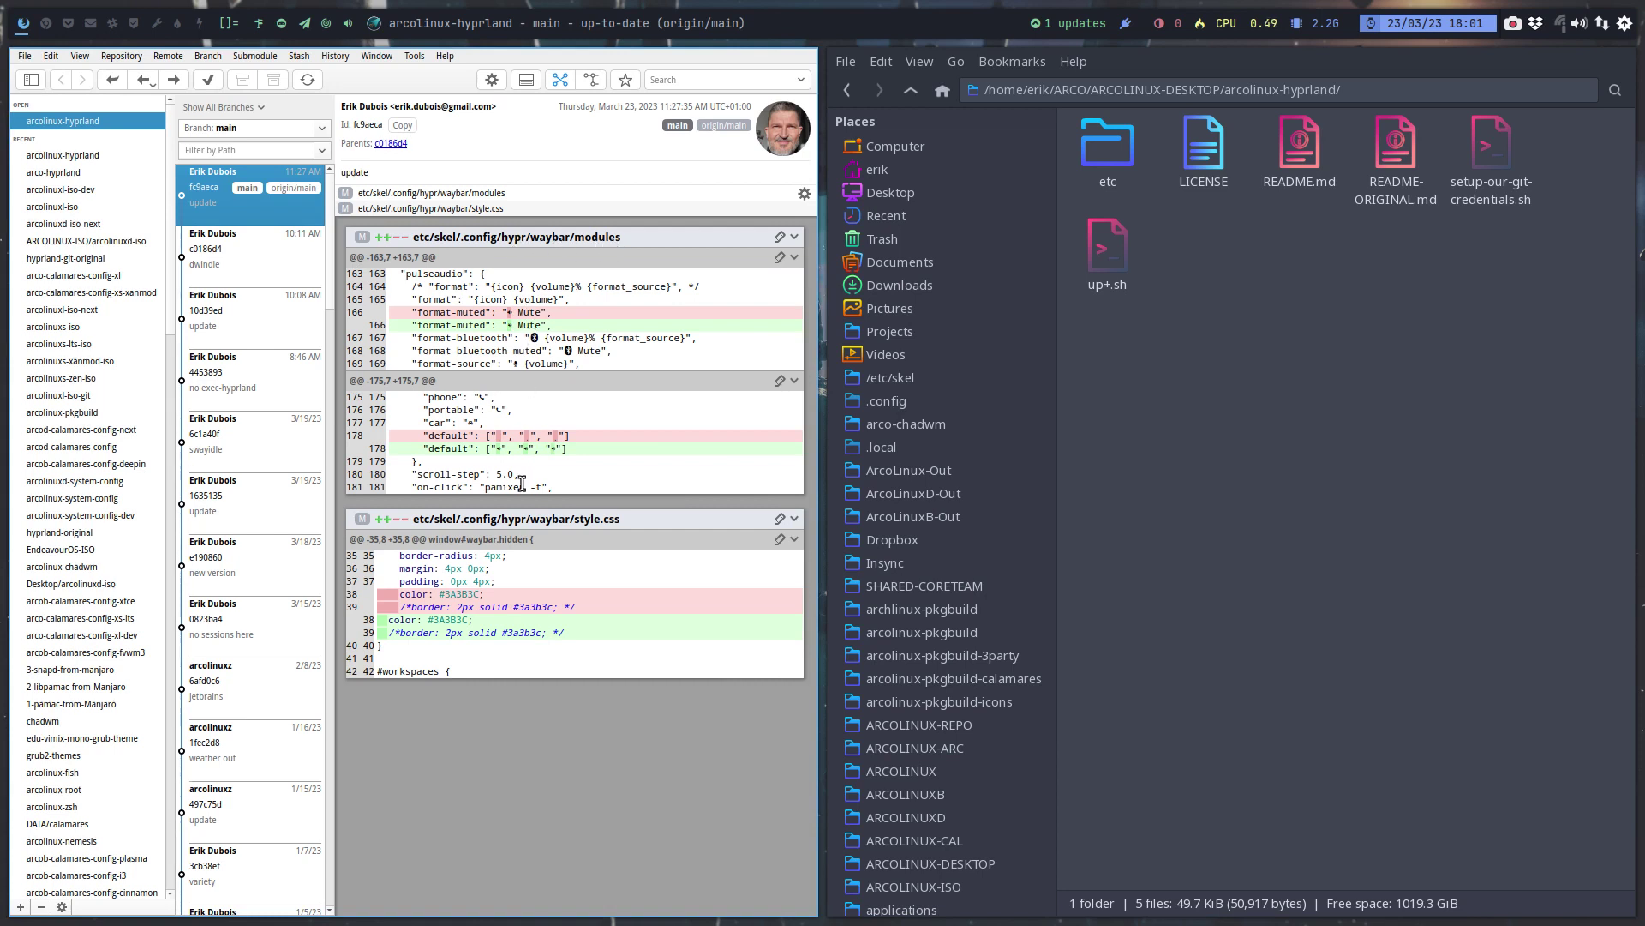
{"action": "left_click", "coordinate": [255, 265]}
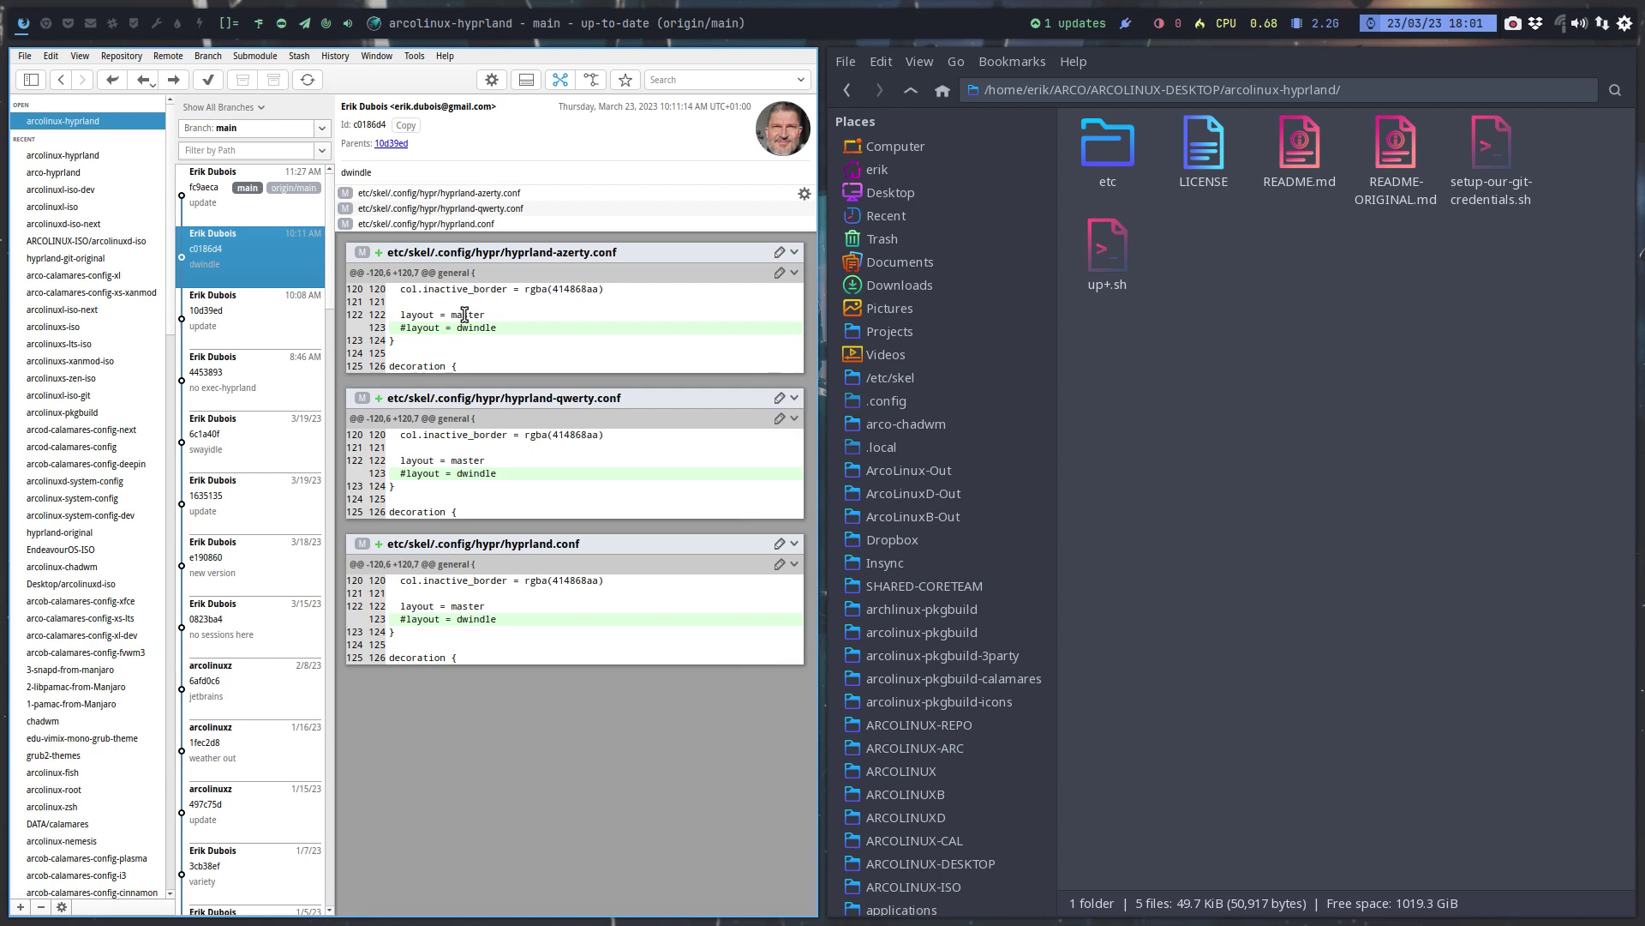
{"action": "double_click", "coordinate": [467, 313]}
{"action": "left_click", "coordinate": [267, 337]}
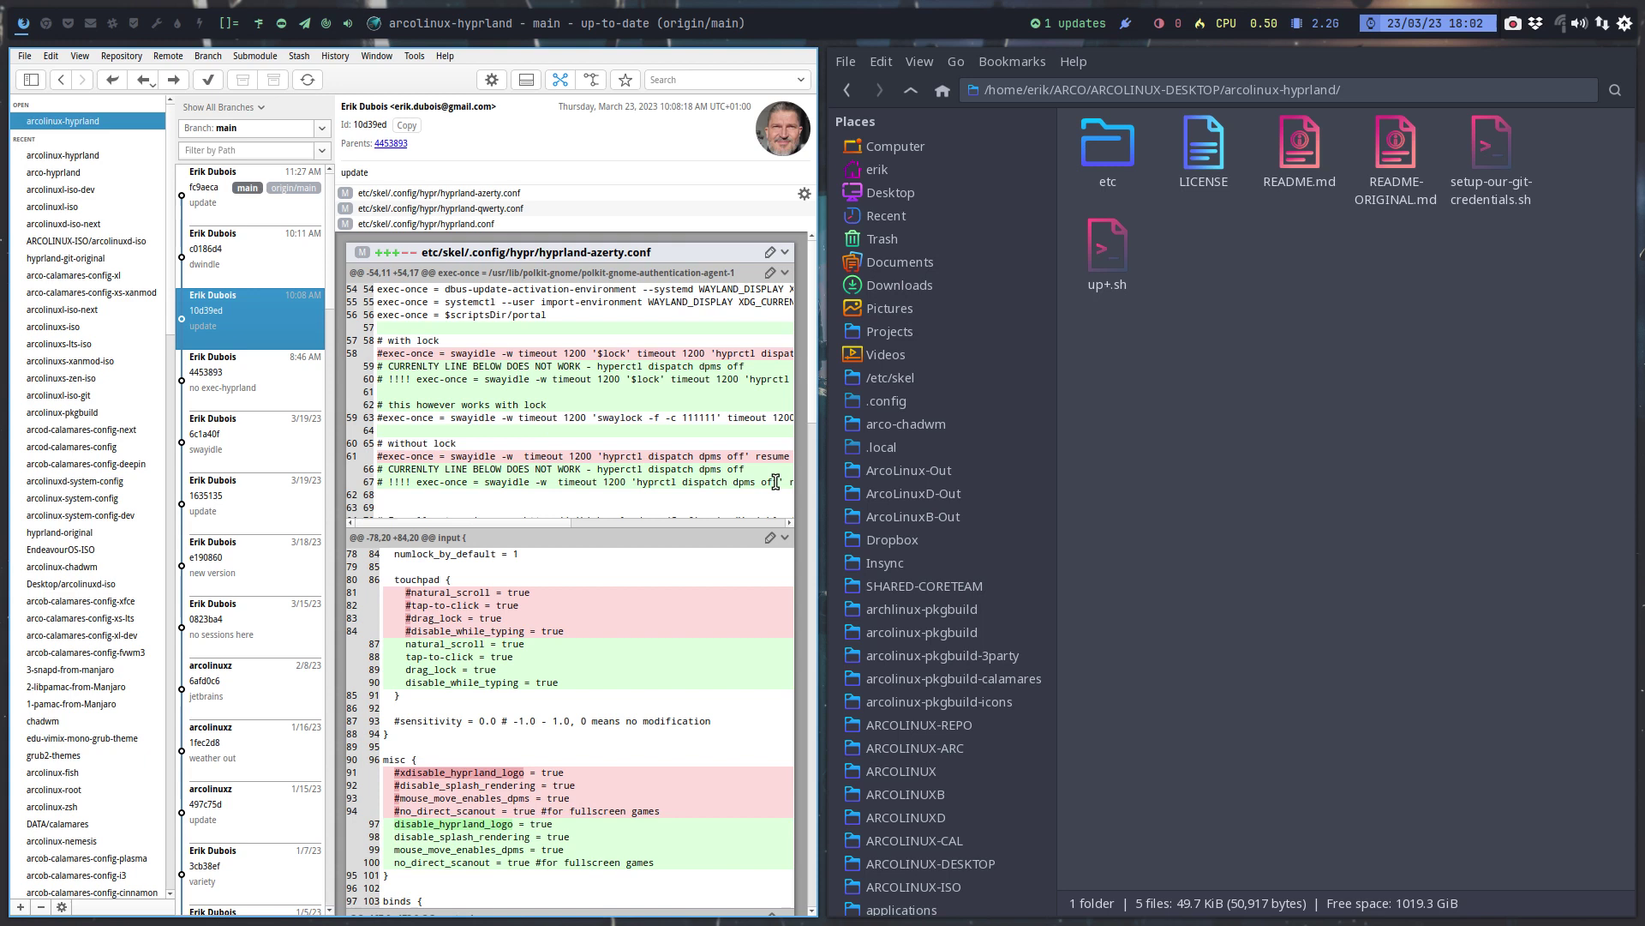
{"action": "scroll", "coordinate": [648, 697], "scroll_direction": "down", "scroll_amount": 3}
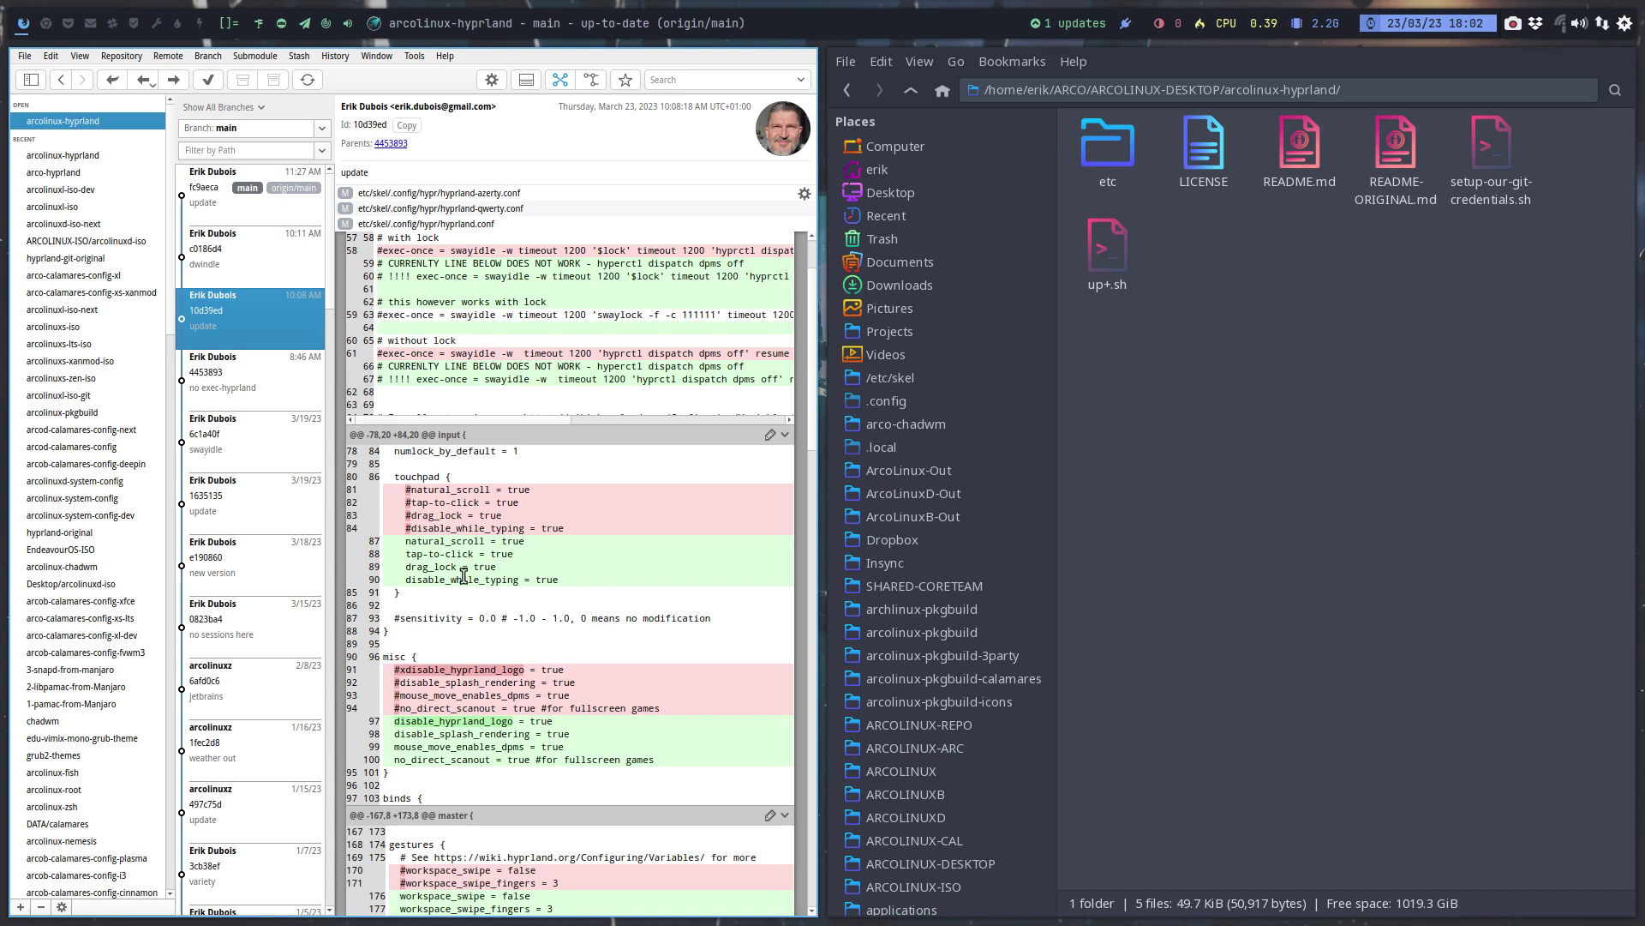
{"action": "scroll", "coordinate": [463, 575], "scroll_direction": "down", "scroll_amount": 3}
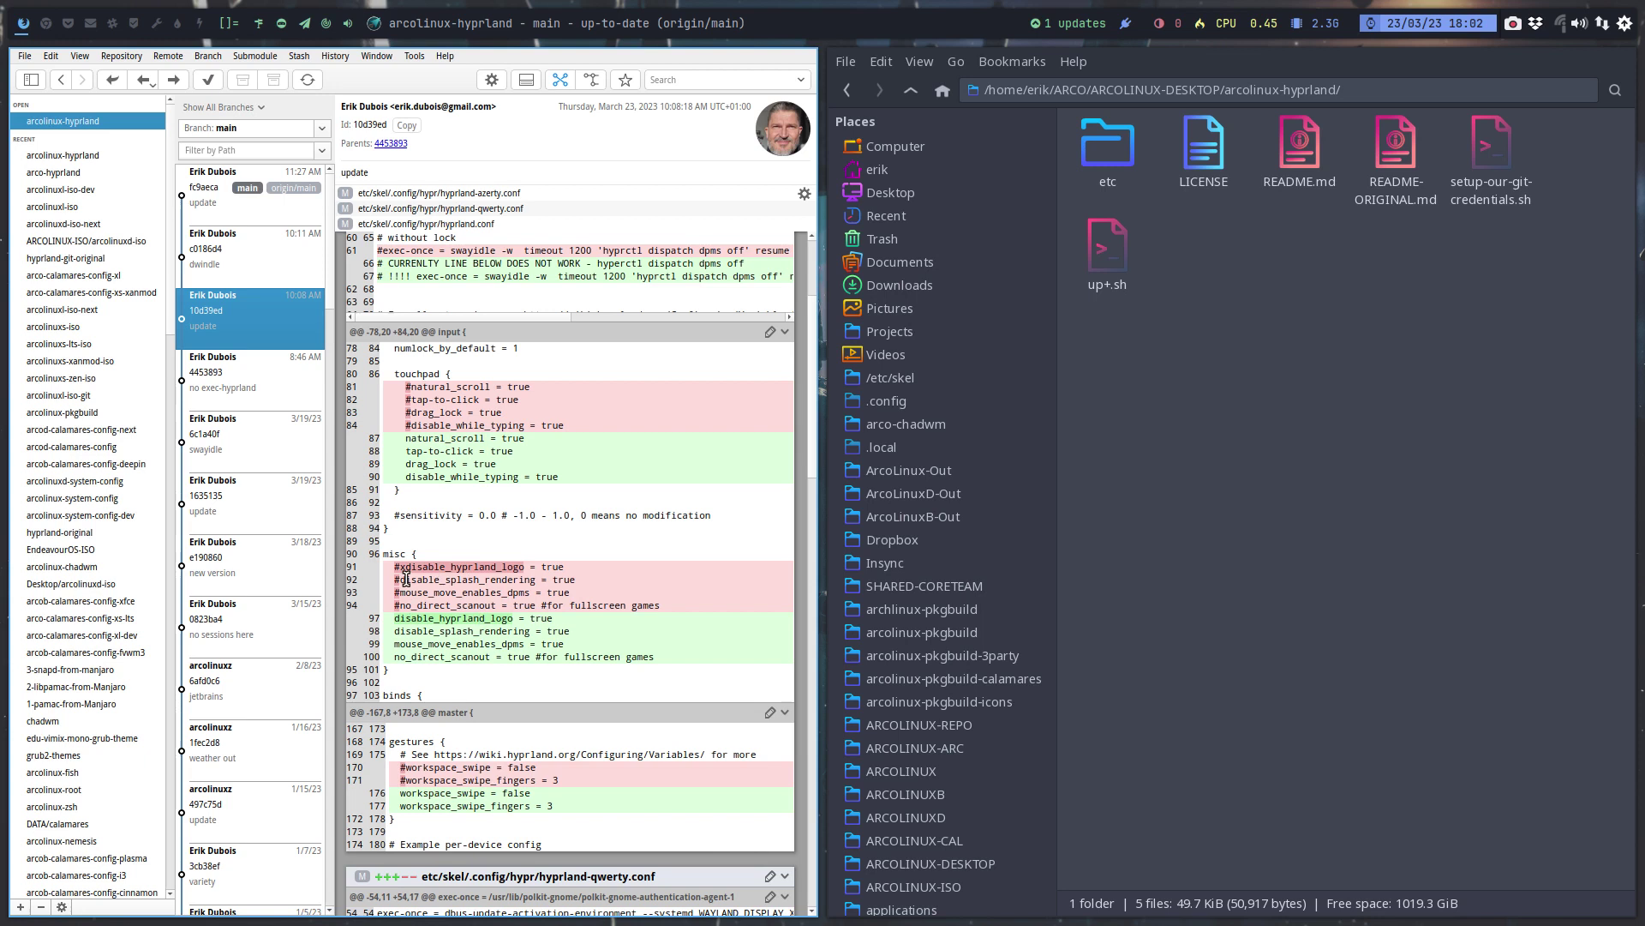
{"action": "left_click_drag", "start_coordinate": [400, 566], "coordinate": [408, 582]}
{"action": "left_click", "coordinate": [437, 631]}
{"action": "scroll", "coordinate": [444, 683], "scroll_direction": "down", "scroll_amount": 2}
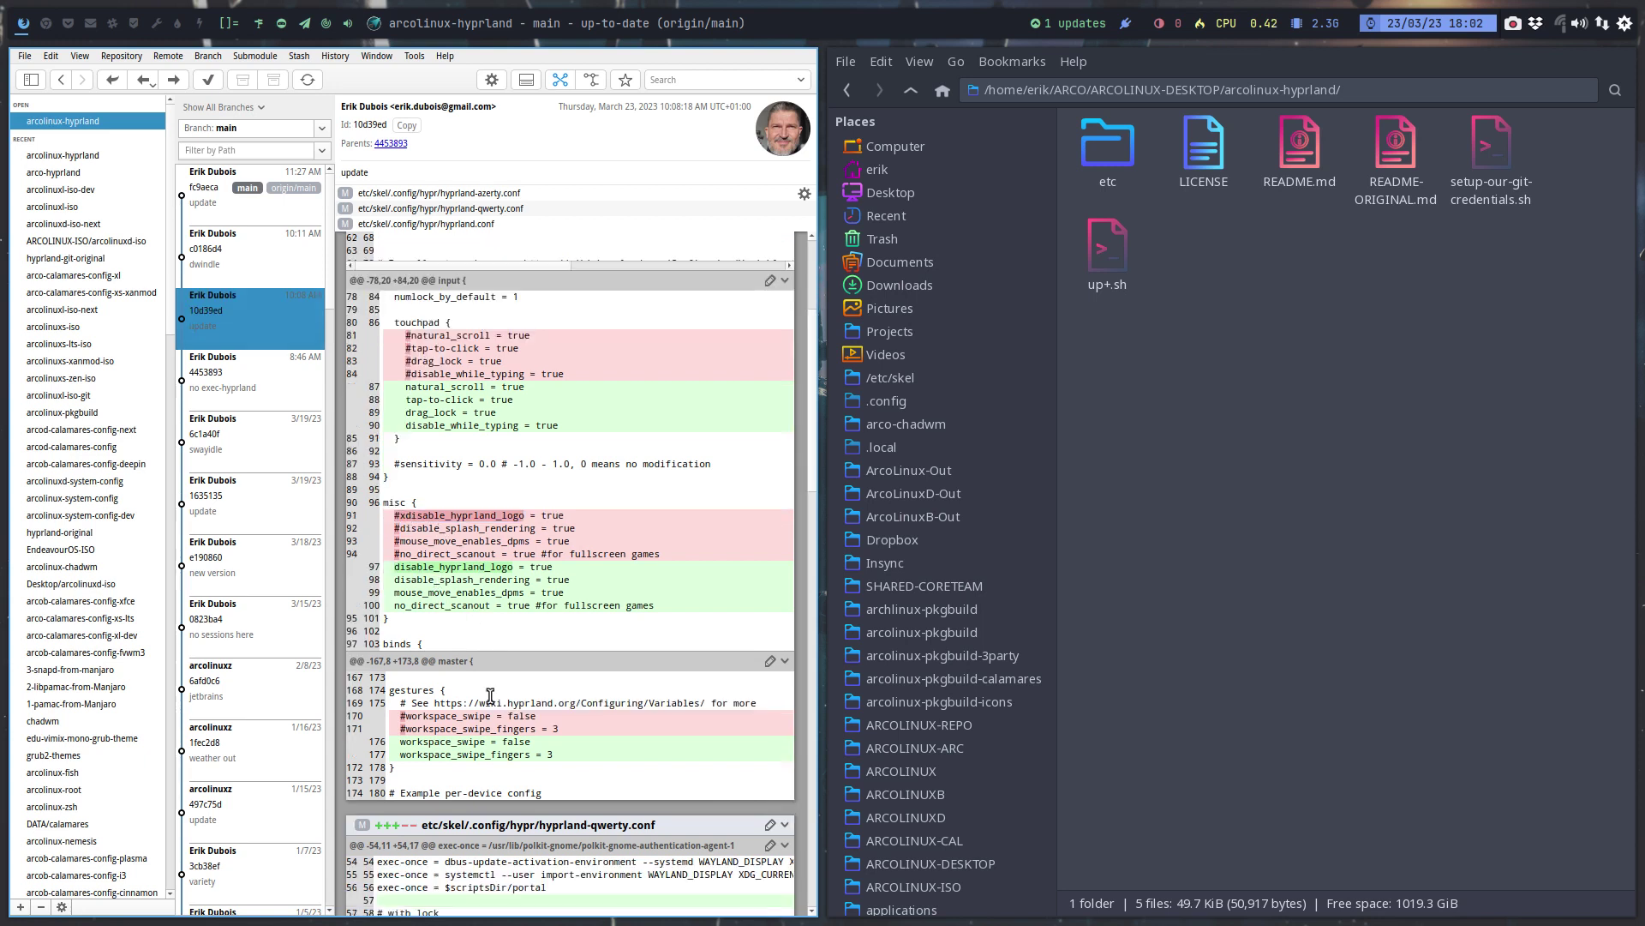
{"action": "scroll", "coordinate": [443, 683], "scroll_direction": "down", "scroll_amount": 1}
{"action": "scroll", "coordinate": [451, 680], "scroll_direction": "down", "scroll_amount": 2}
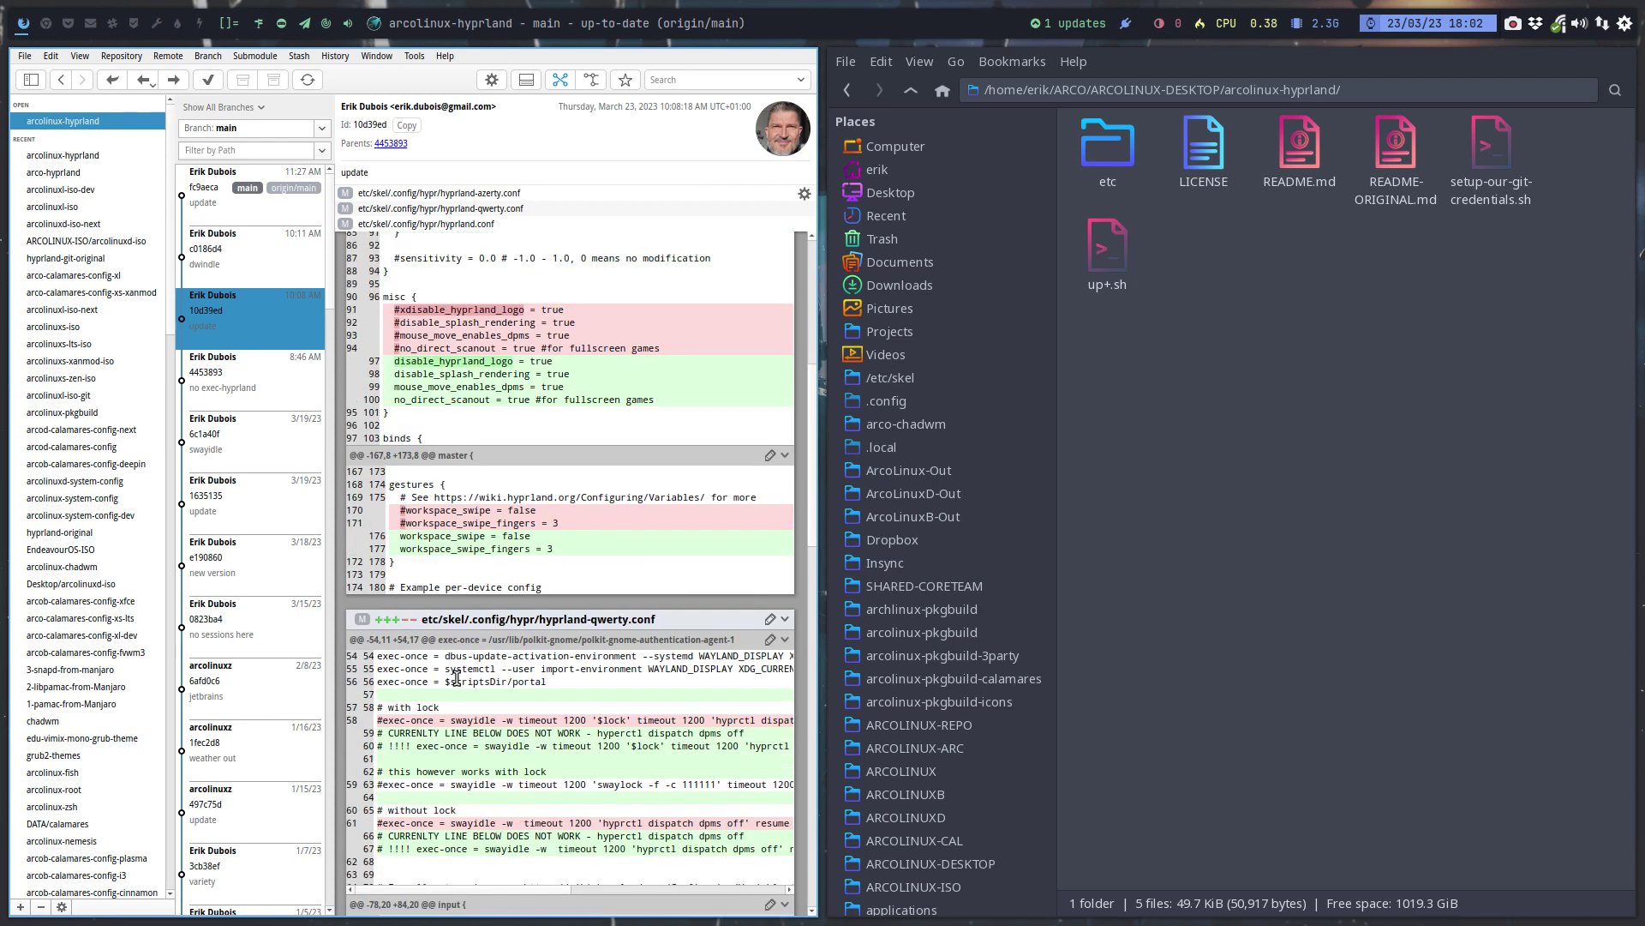
{"action": "scroll", "coordinate": [454, 678], "scroll_direction": "down", "scroll_amount": 2}
{"action": "scroll", "coordinate": [457, 678], "scroll_direction": "down", "scroll_amount": 2}
{"action": "scroll", "coordinate": [457, 678], "scroll_direction": "down", "scroll_amount": 3}
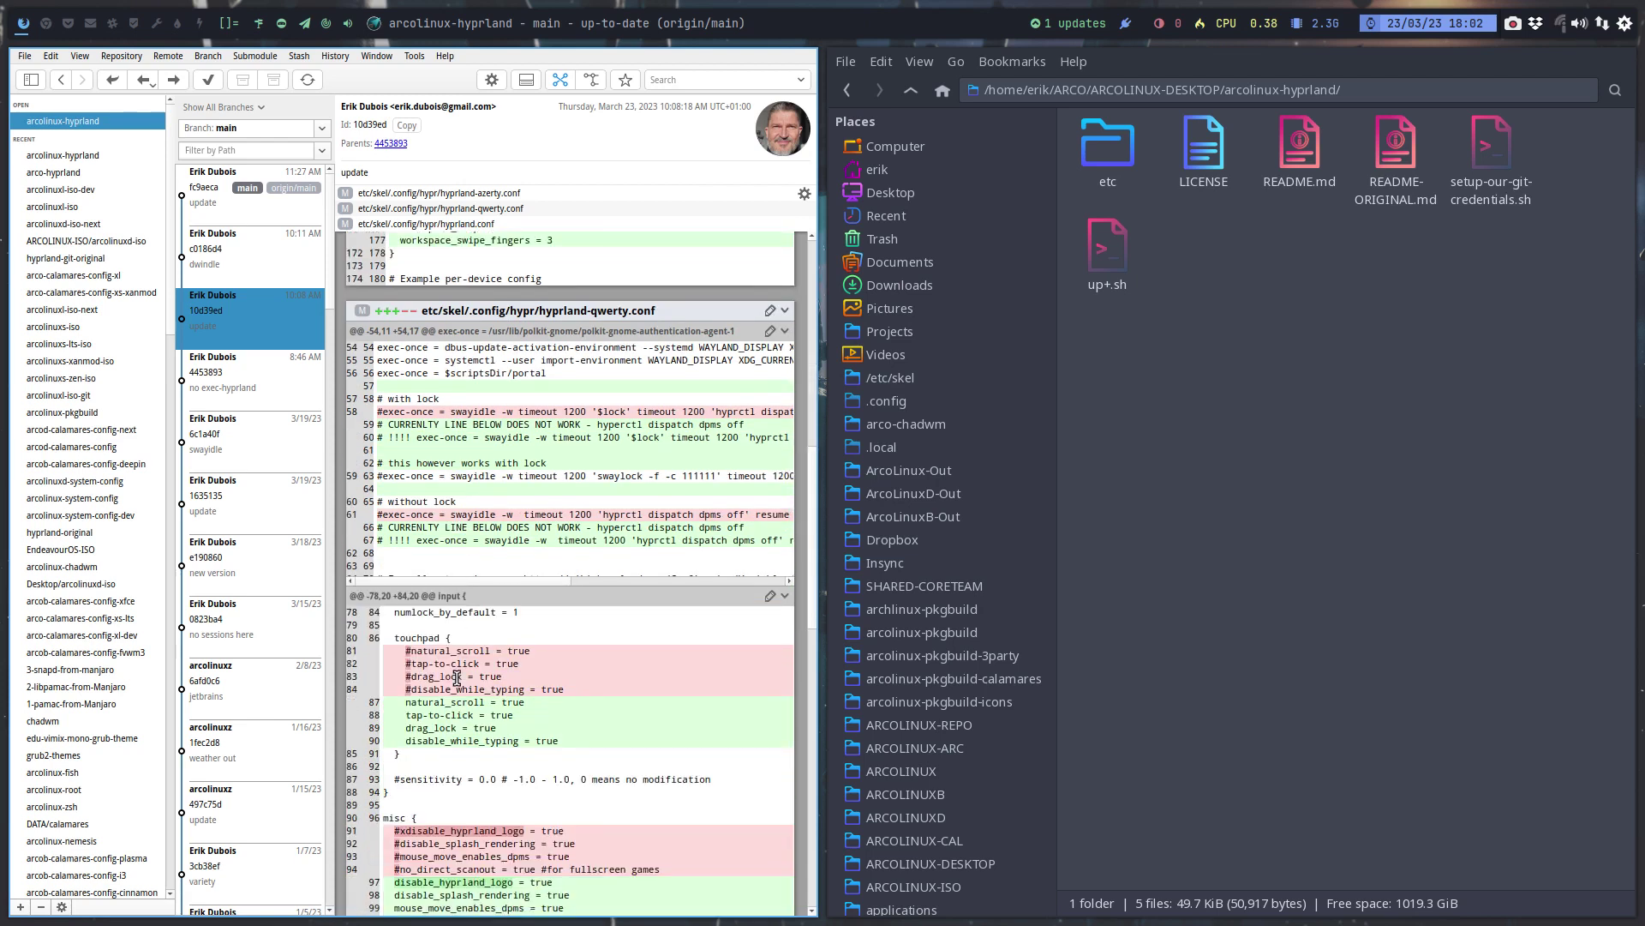
{"action": "scroll", "coordinate": [457, 678], "scroll_direction": "down", "scroll_amount": 3}
{"action": "scroll", "coordinate": [457, 677], "scroll_direction": "down", "scroll_amount": 1}
{"action": "scroll", "coordinate": [457, 678], "scroll_direction": "down", "scroll_amount": 3}
{"action": "scroll", "coordinate": [456, 677], "scroll_direction": "down", "scroll_amount": 3}
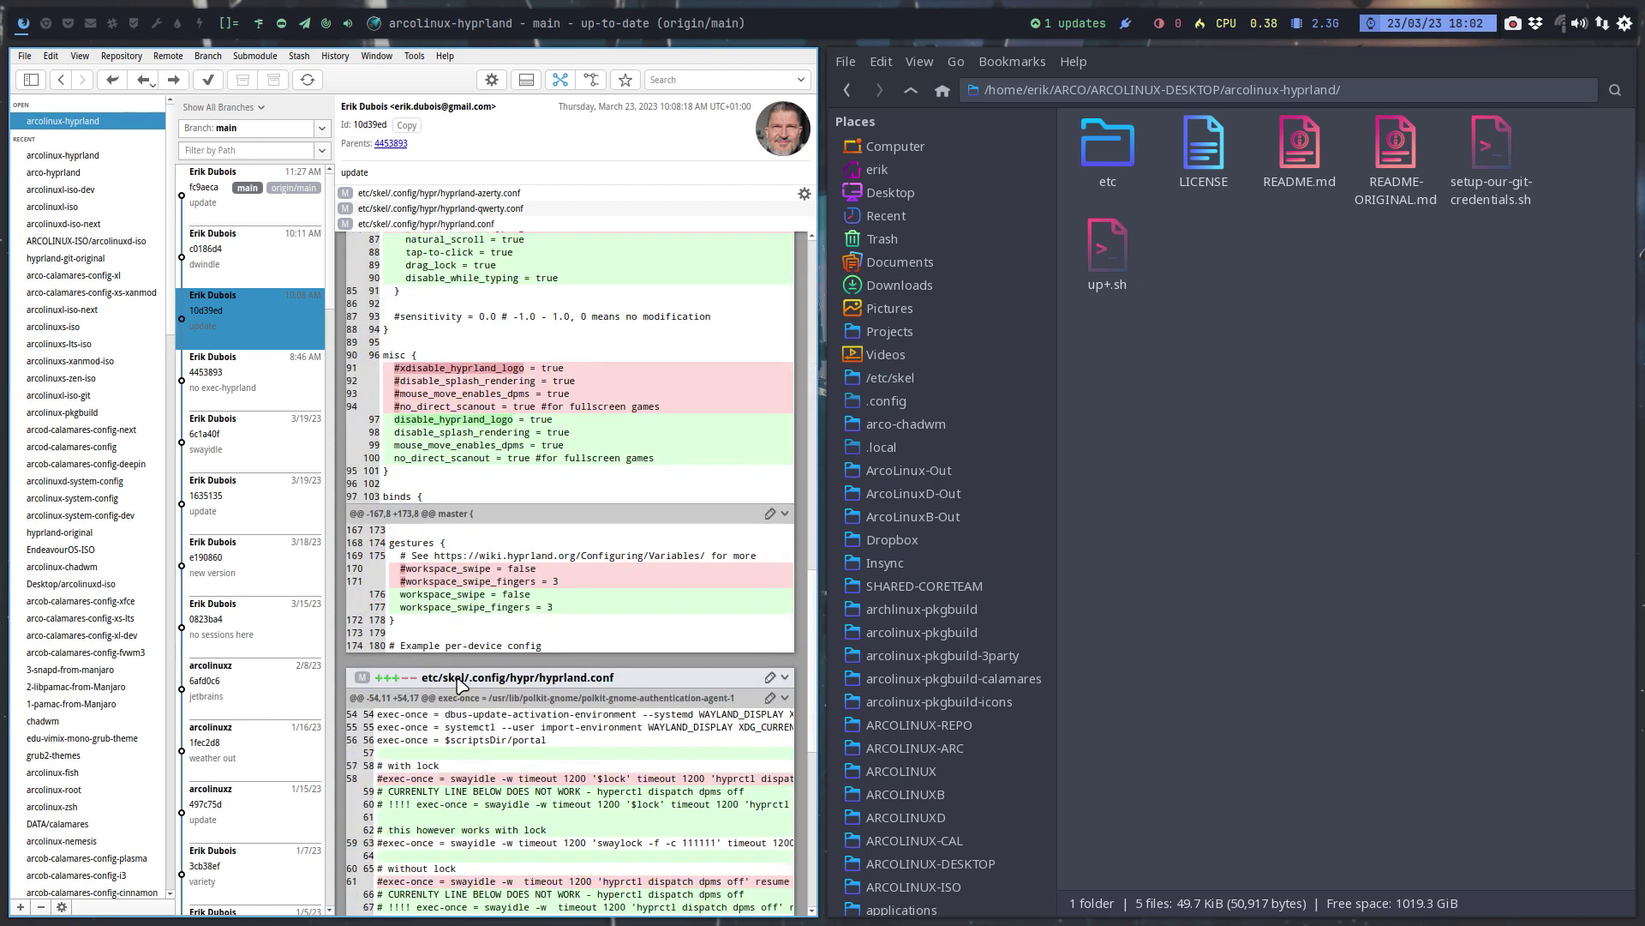
{"action": "scroll", "coordinate": [456, 678], "scroll_direction": "down", "scroll_amount": 2}
{"action": "scroll", "coordinate": [457, 678], "scroll_direction": "down", "scroll_amount": 1}
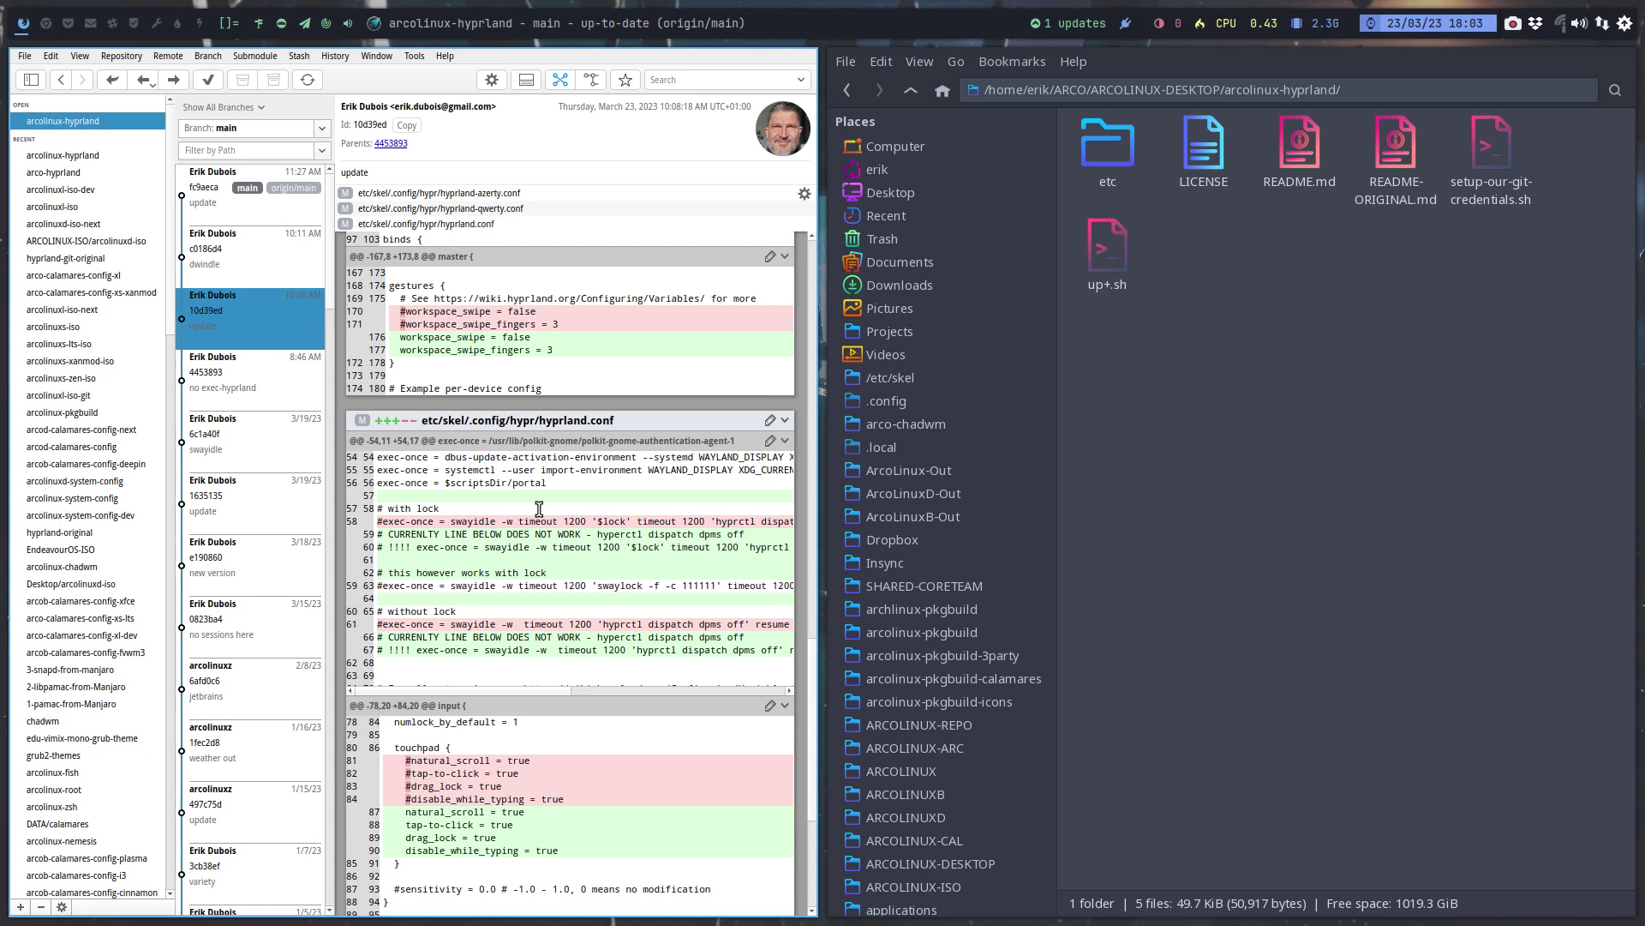
{"action": "scroll", "coordinate": [540, 509], "scroll_direction": "down", "scroll_amount": 3}
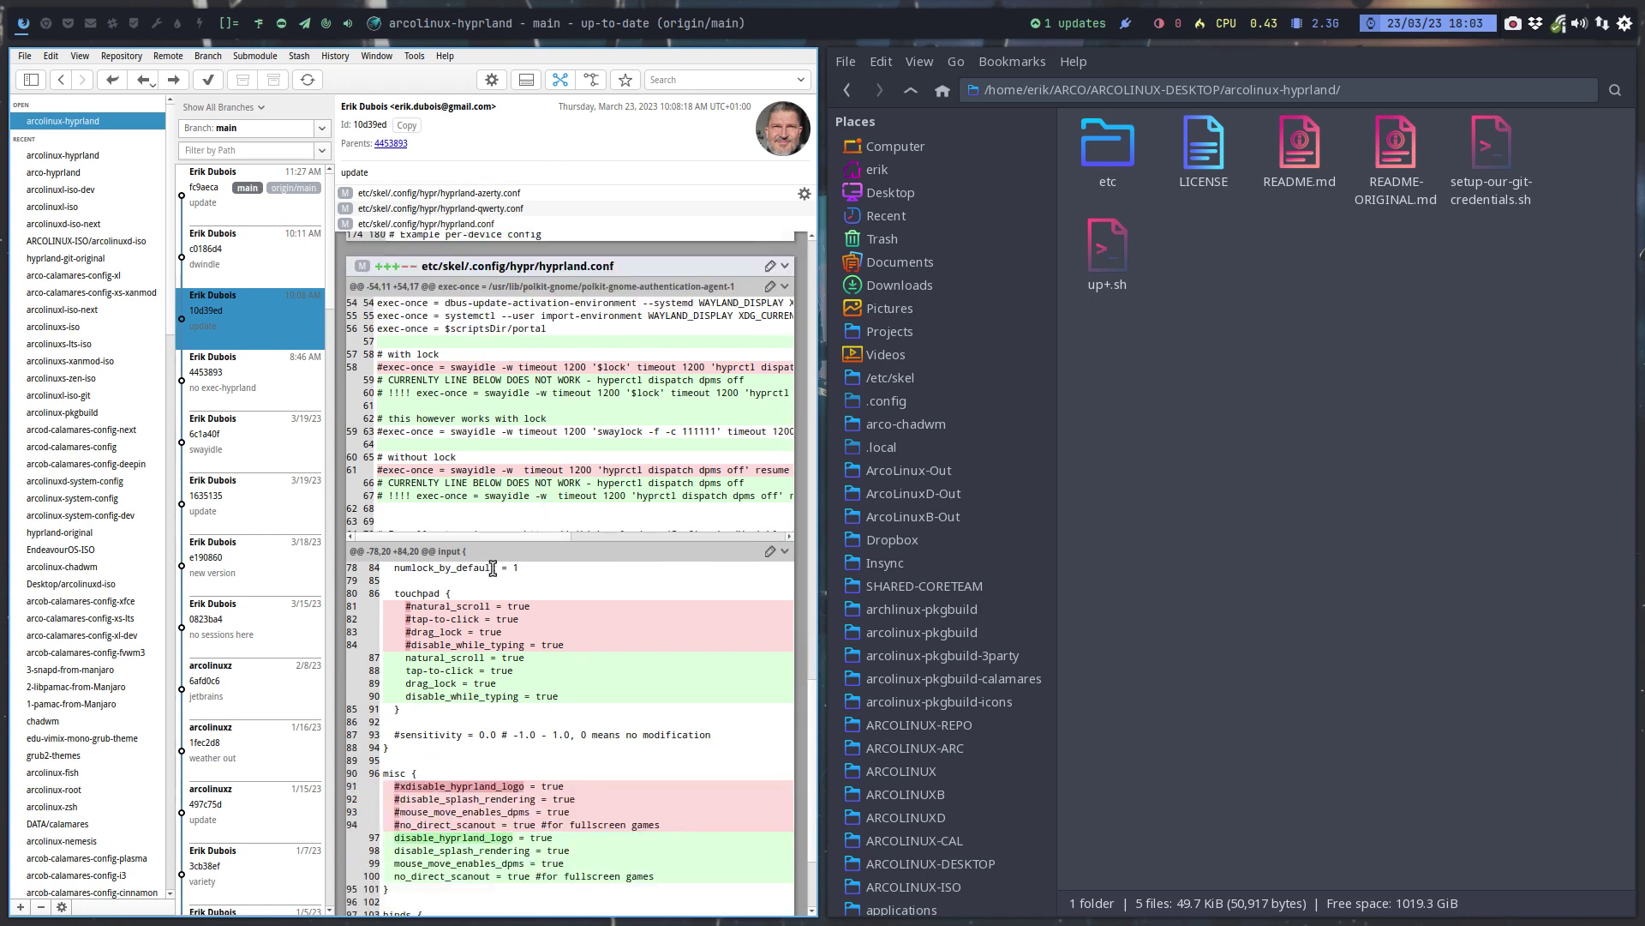
{"action": "scroll", "coordinate": [493, 569], "scroll_direction": "down", "scroll_amount": 2}
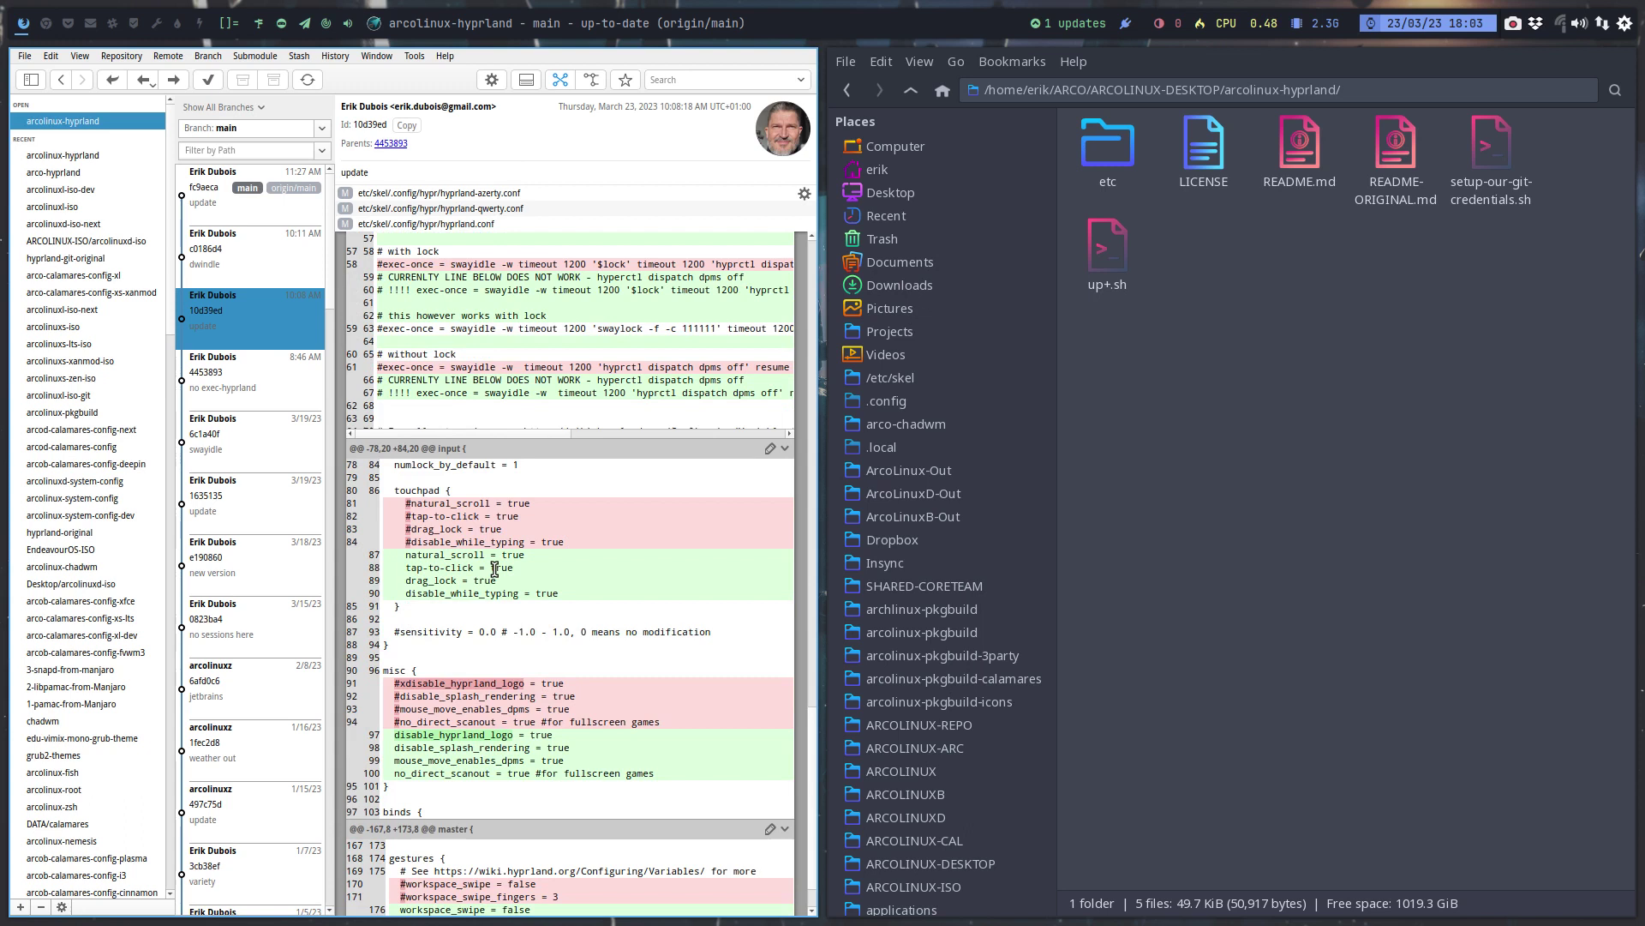
{"action": "scroll", "coordinate": [494, 569], "scroll_direction": "down", "scroll_amount": 1}
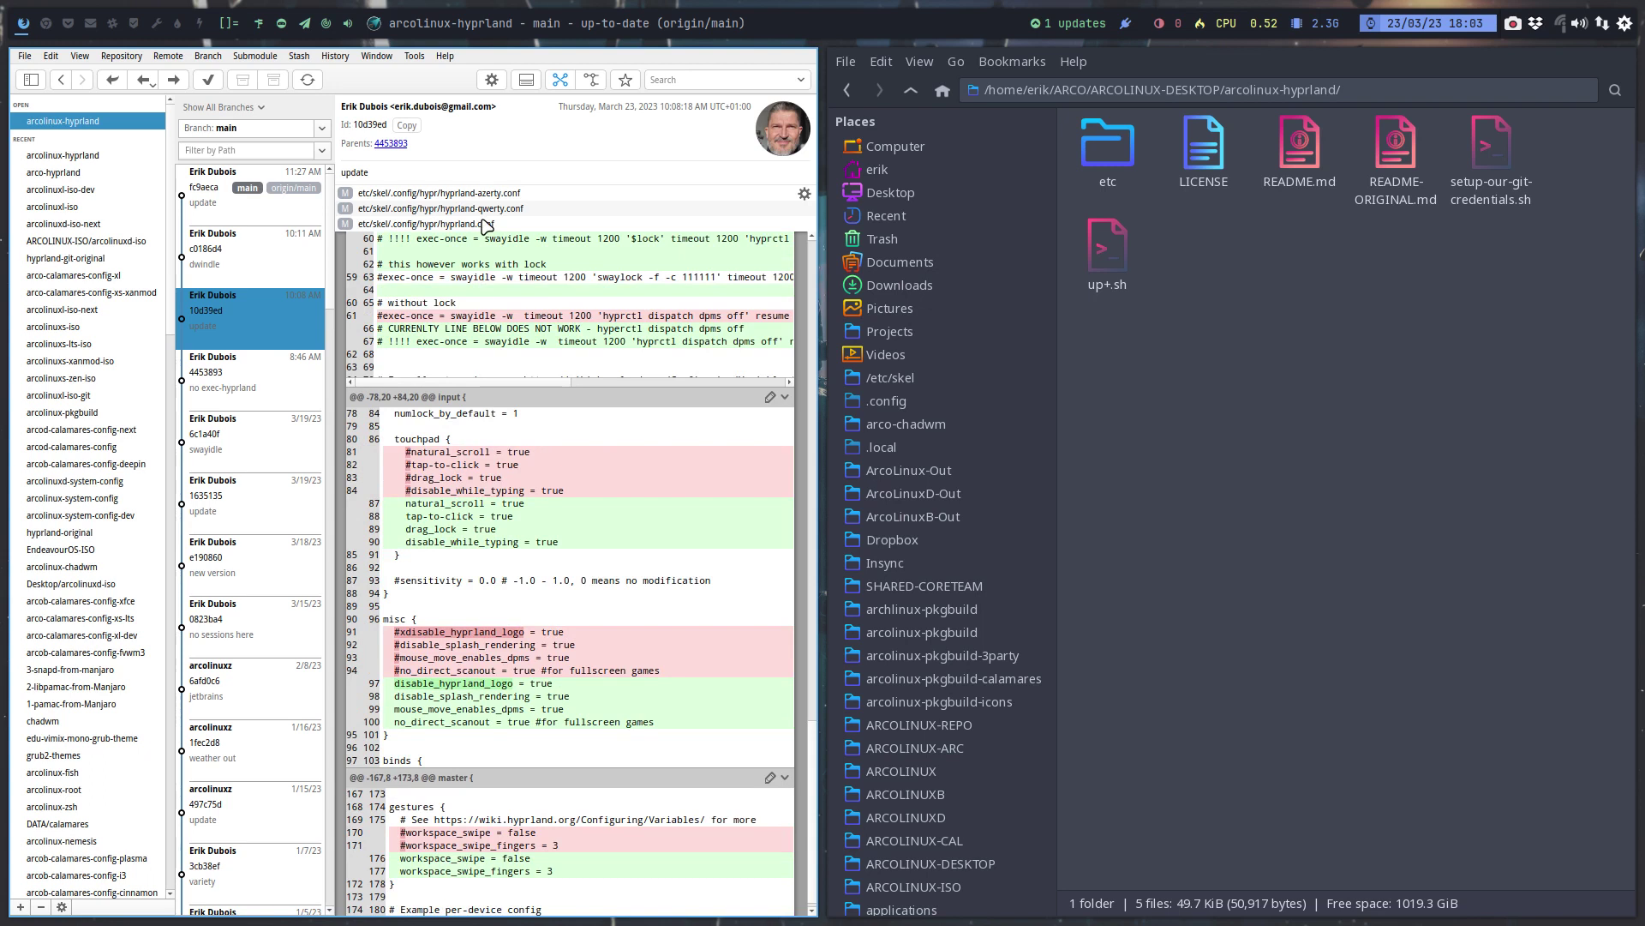
{"action": "scroll", "coordinate": [490, 591], "scroll_direction": "down", "scroll_amount": 1}
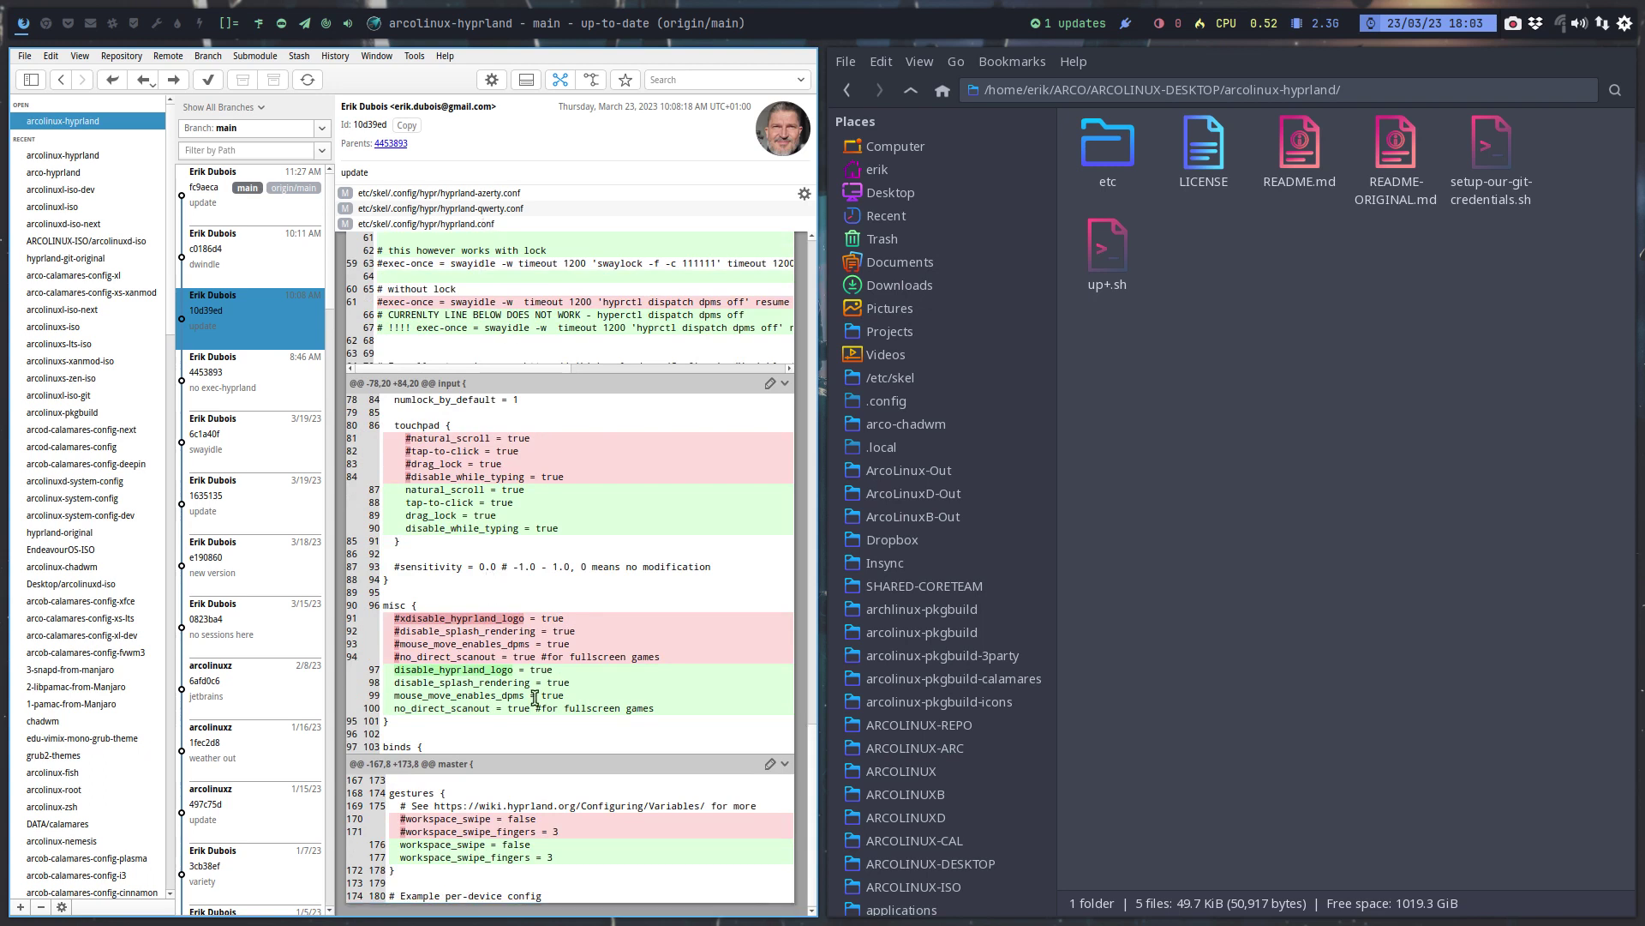
- View commit 4453893 'no exec-hyprland', which deletes usr/bin/exec-hyprland
{"action": "left_click", "coordinate": [277, 402]}
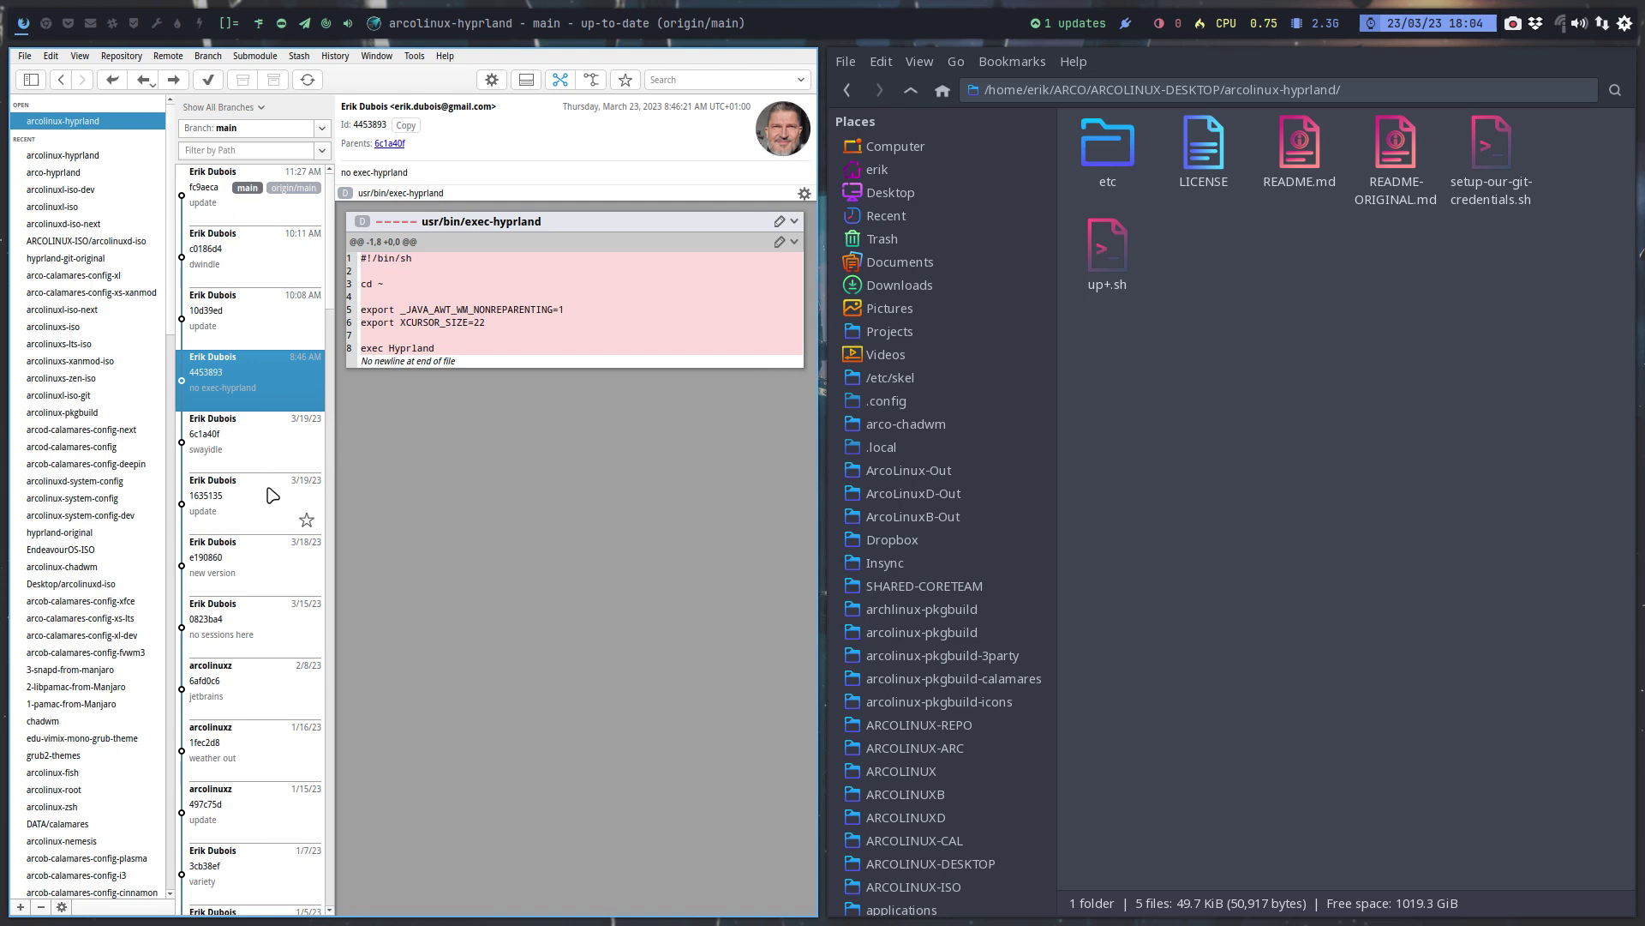
- Inspect the swayidle commit's swaylock lines, then view commit 1635135 'update'
{"action": "left_click", "coordinate": [282, 460]}
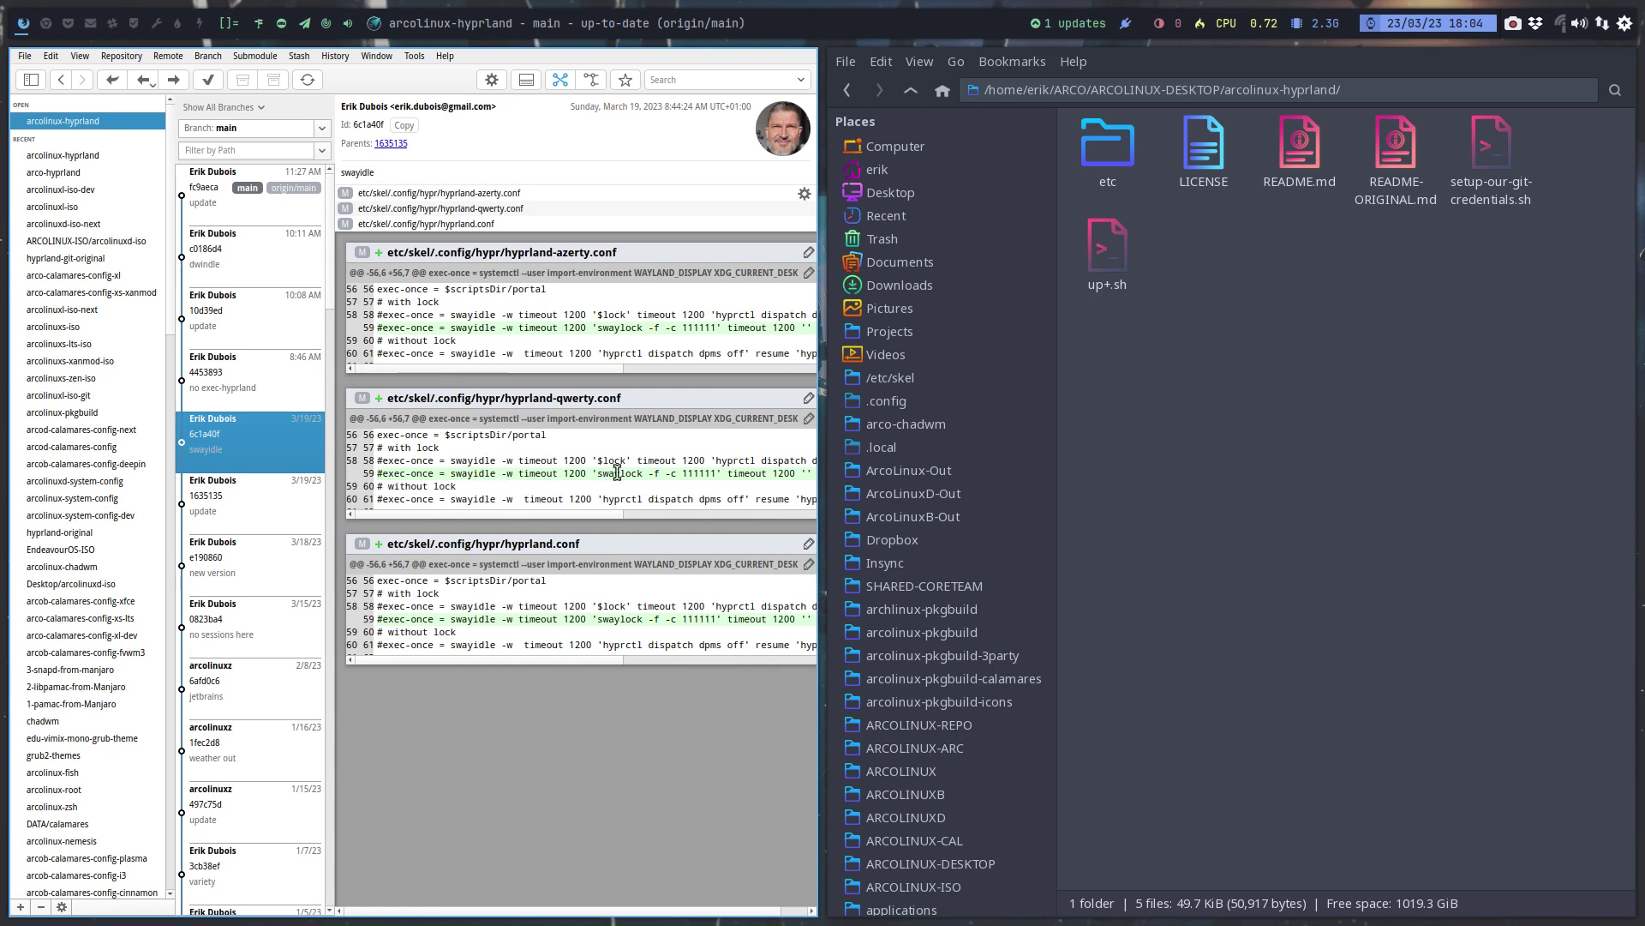
{"action": "left_click_drag", "start_coordinate": [711, 461], "coordinate": [753, 461]}
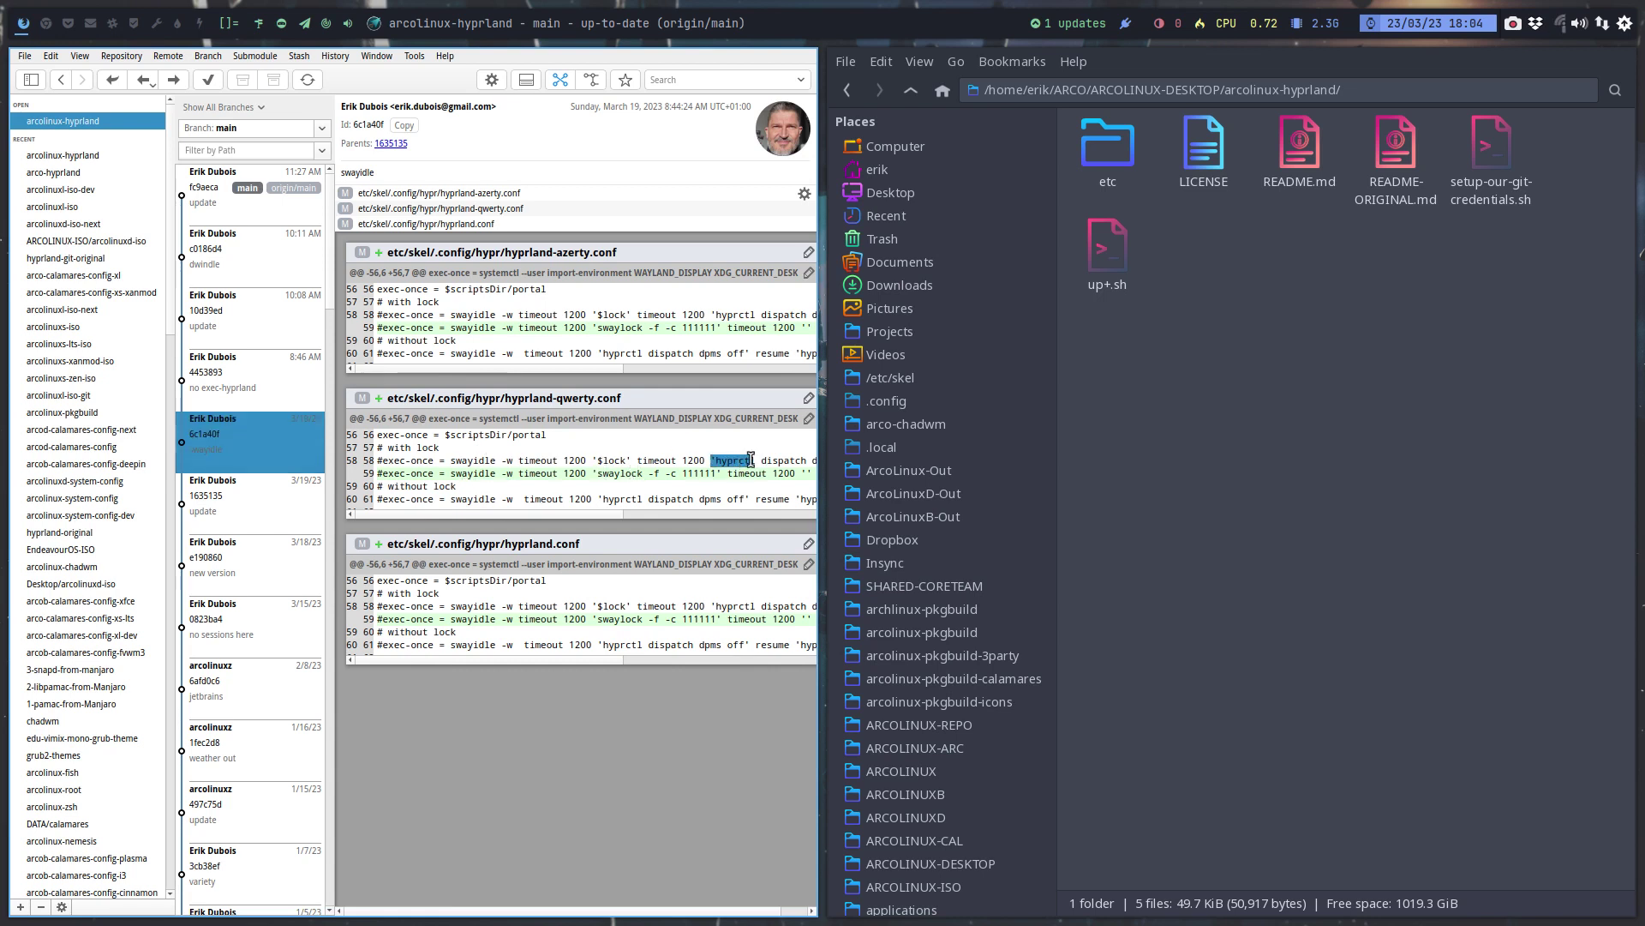
{"action": "double_click", "coordinate": [472, 473]}
{"action": "double_click", "coordinate": [619, 473]}
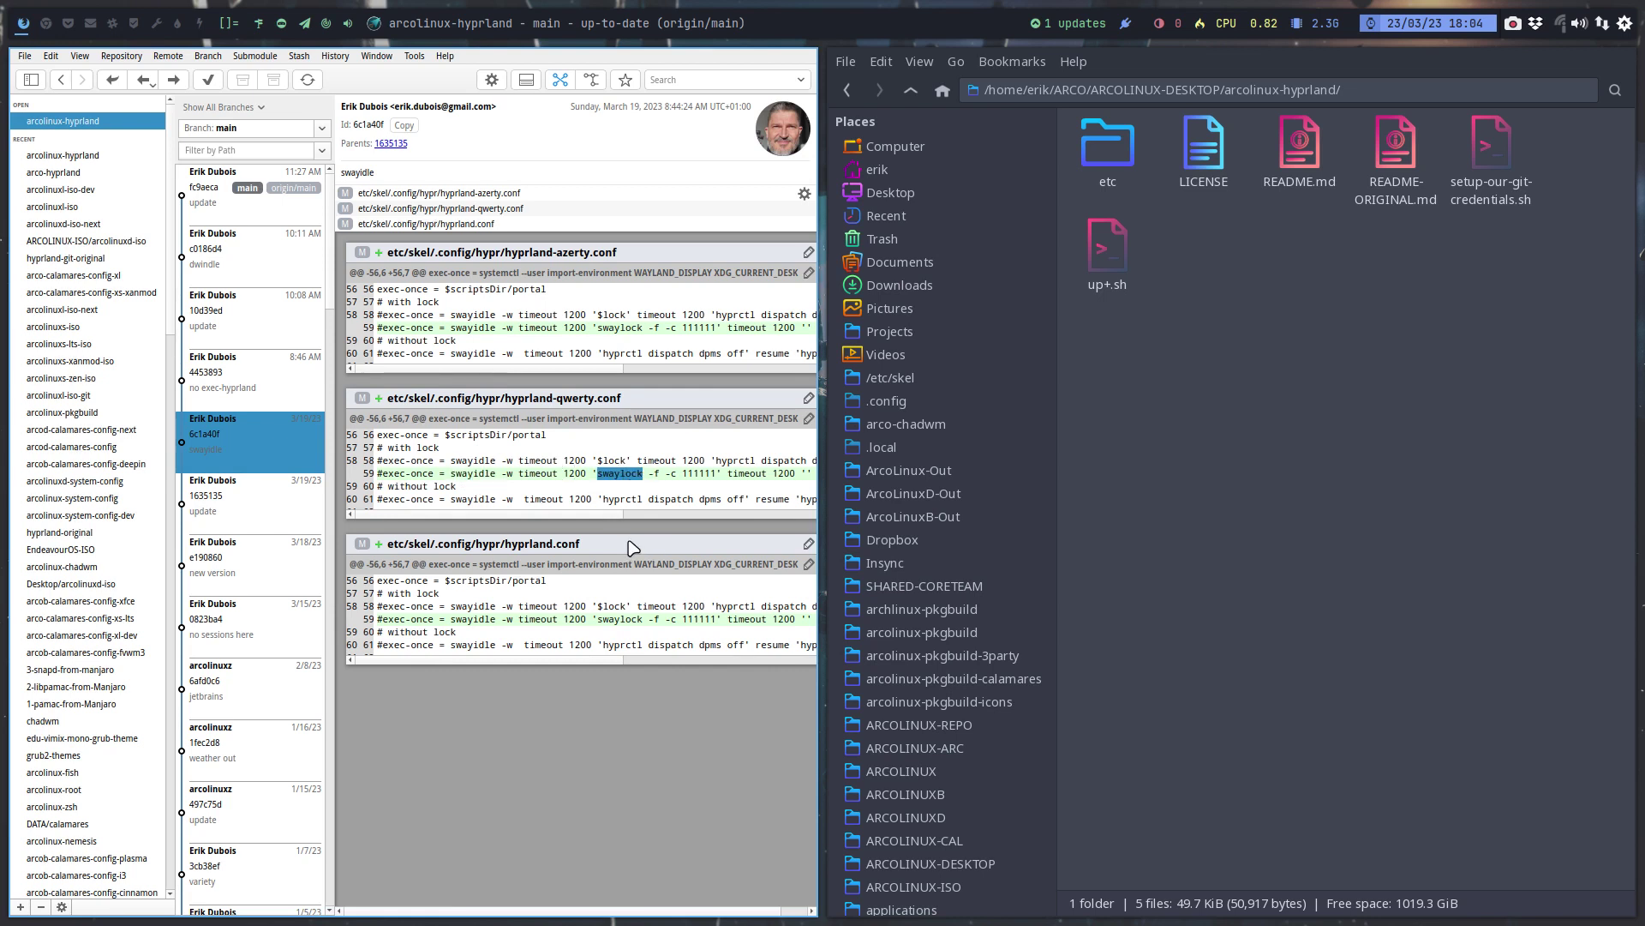
{"action": "left_click", "coordinate": [253, 512]}
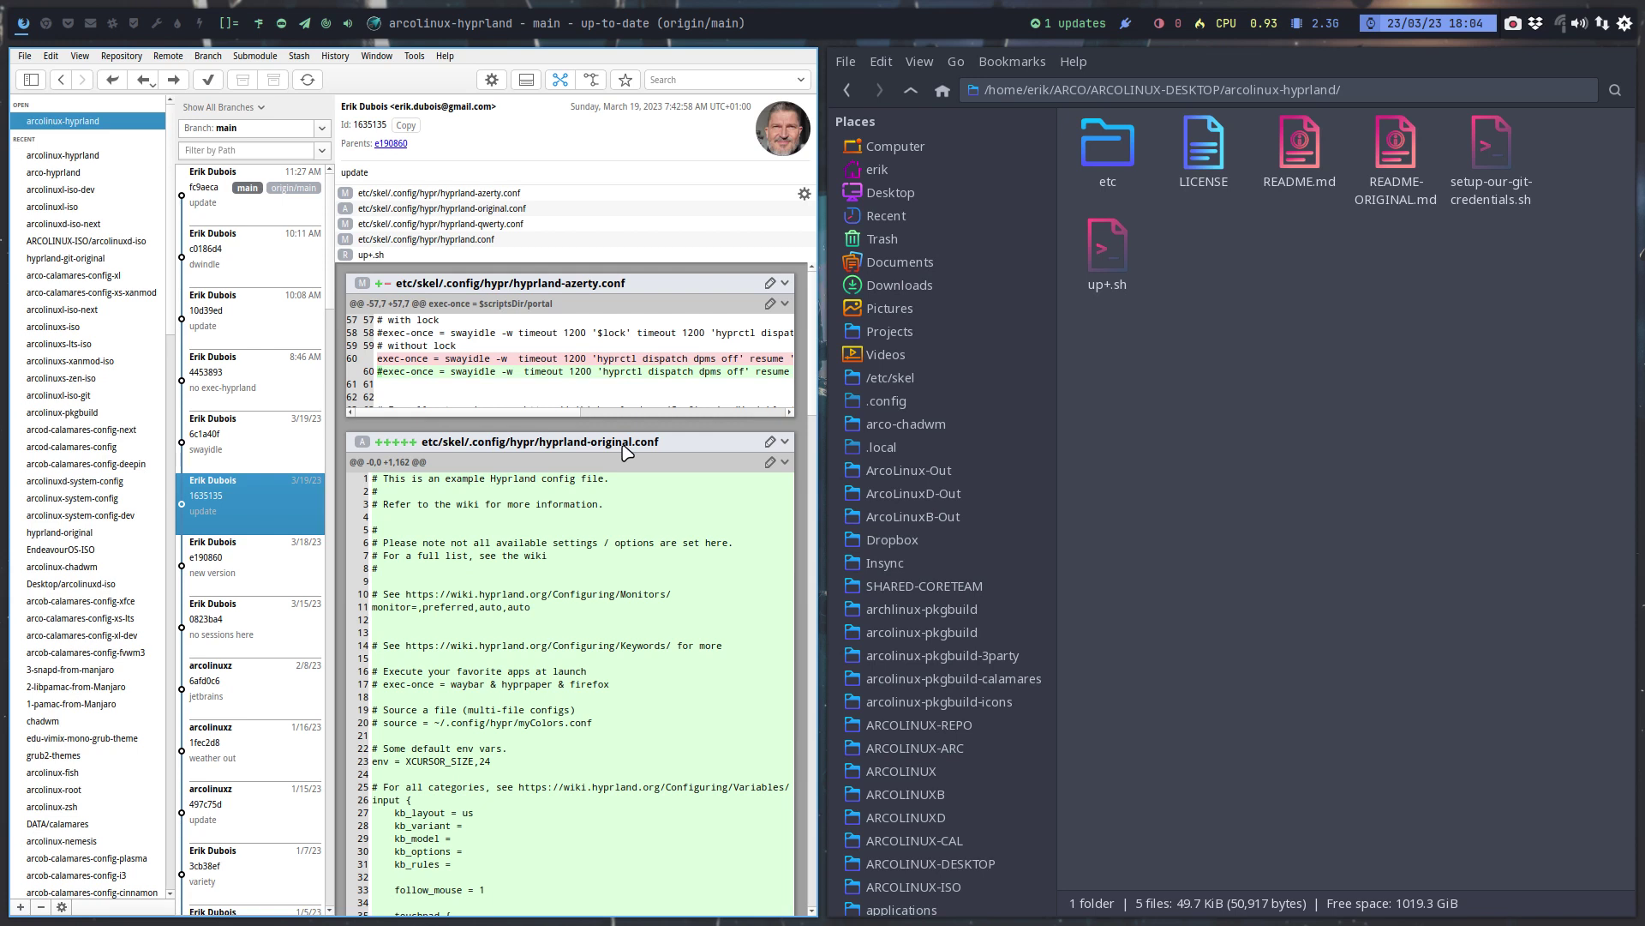
{"action": "scroll", "coordinate": [597, 697], "scroll_direction": "down", "scroll_amount": 4}
{"action": "scroll", "coordinate": [598, 697], "scroll_direction": "down", "scroll_amount": 3}
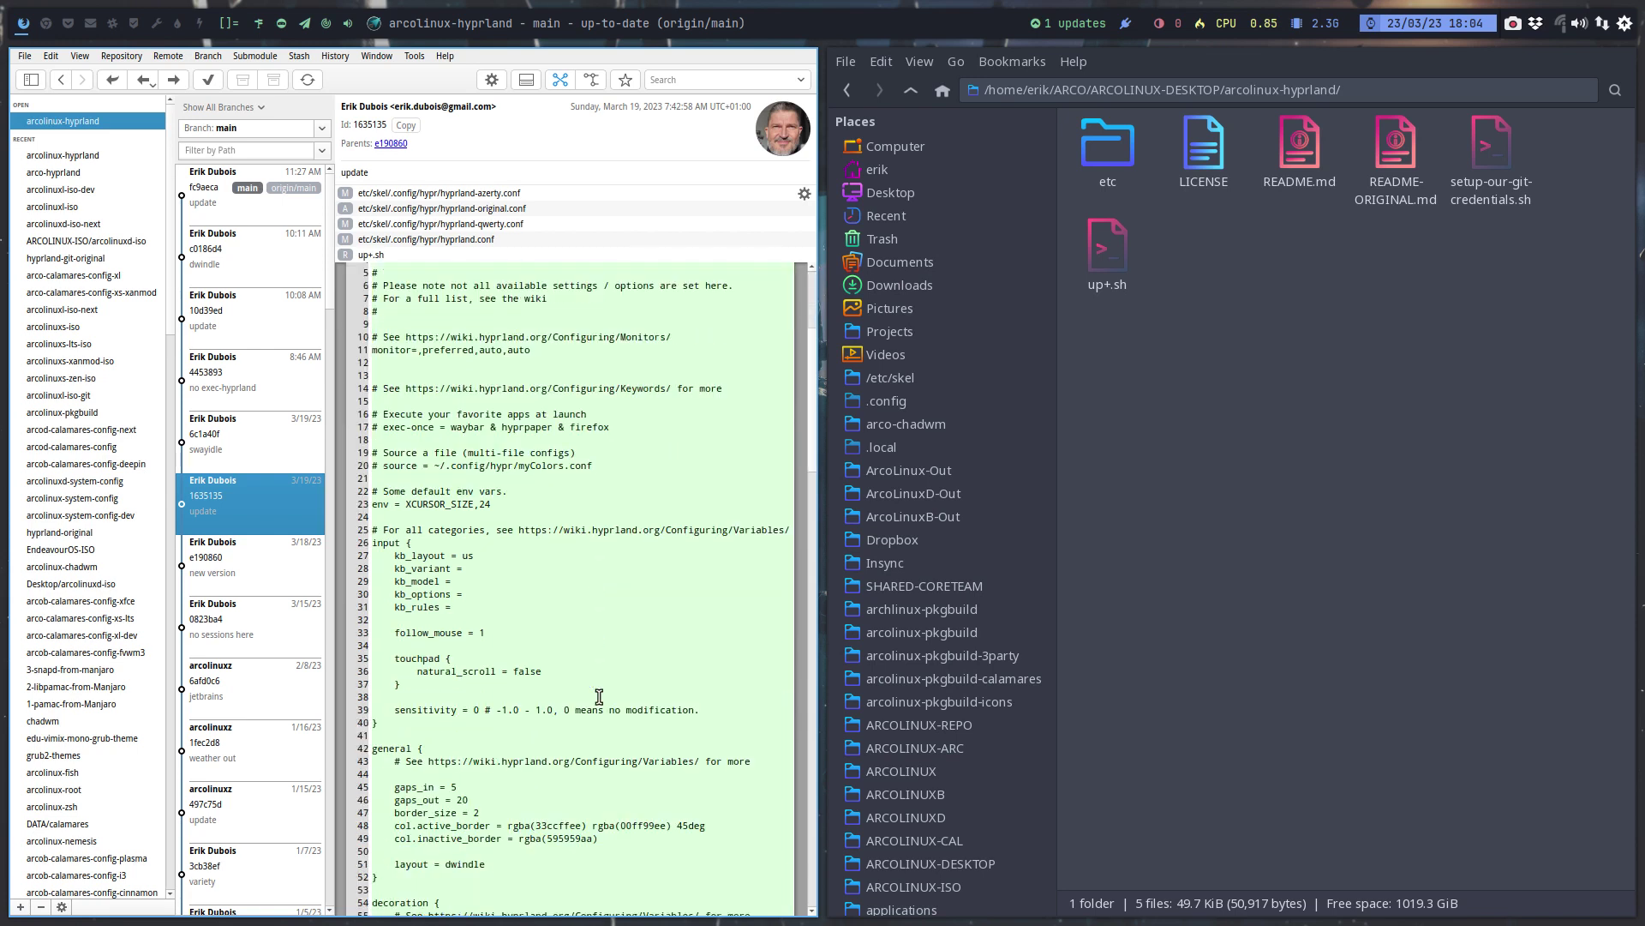
- Go to etc/skel/.config/hypr in Thunar with hidden folders shown
{"action": "double_click", "coordinate": [1108, 152]}
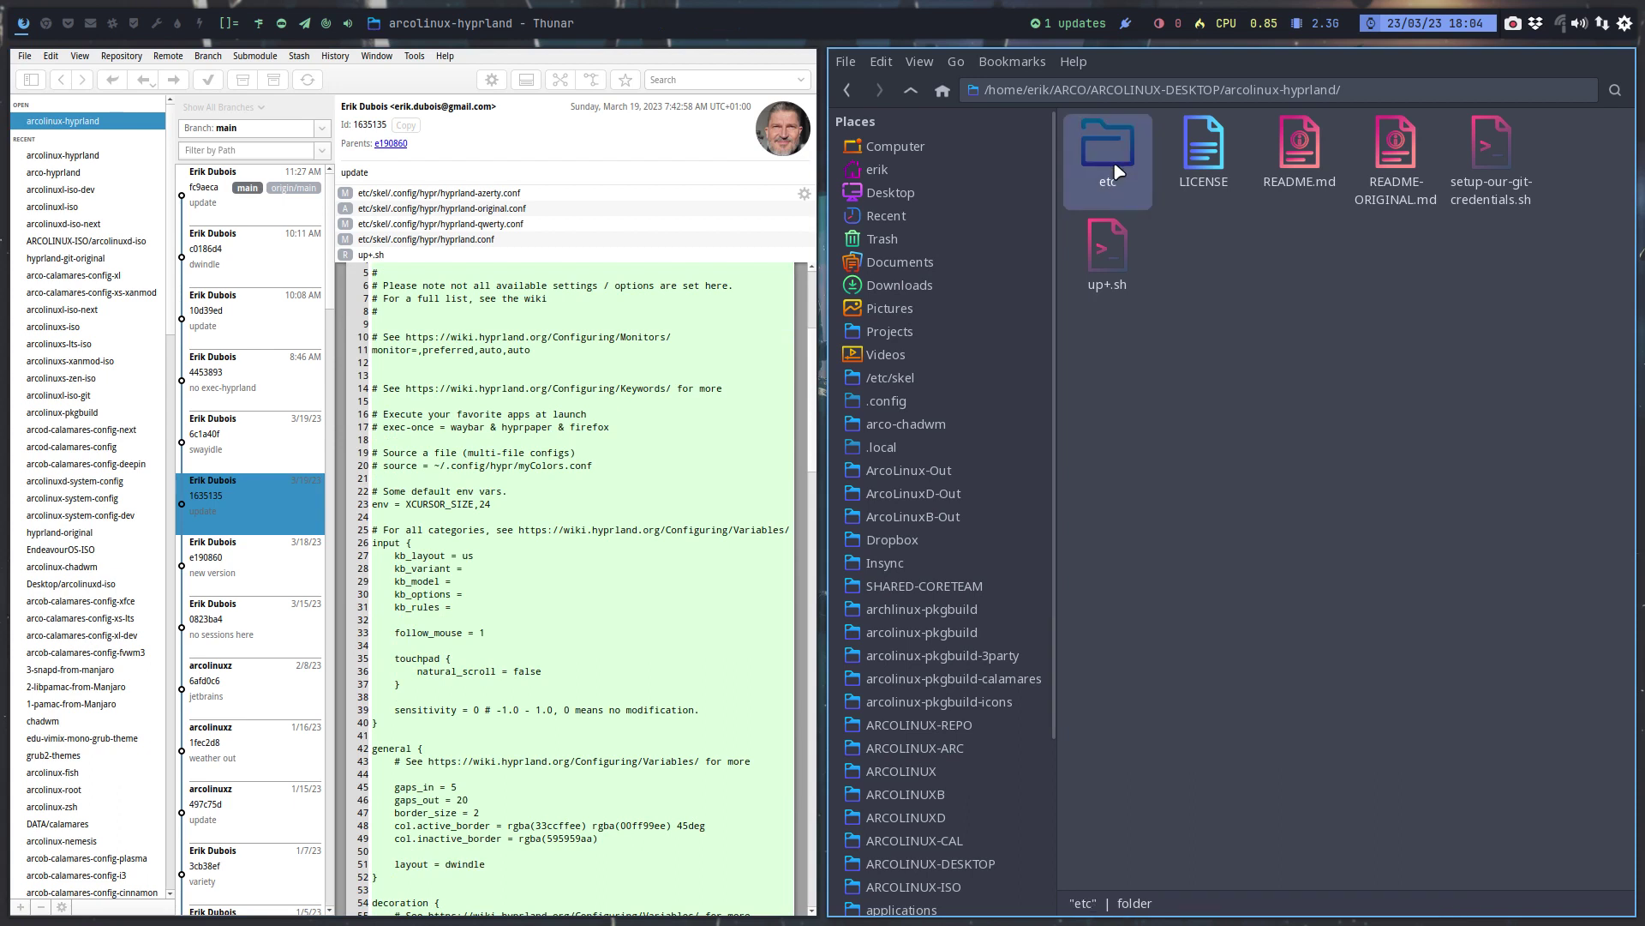
{"action": "double_click", "coordinate": [1113, 165]}
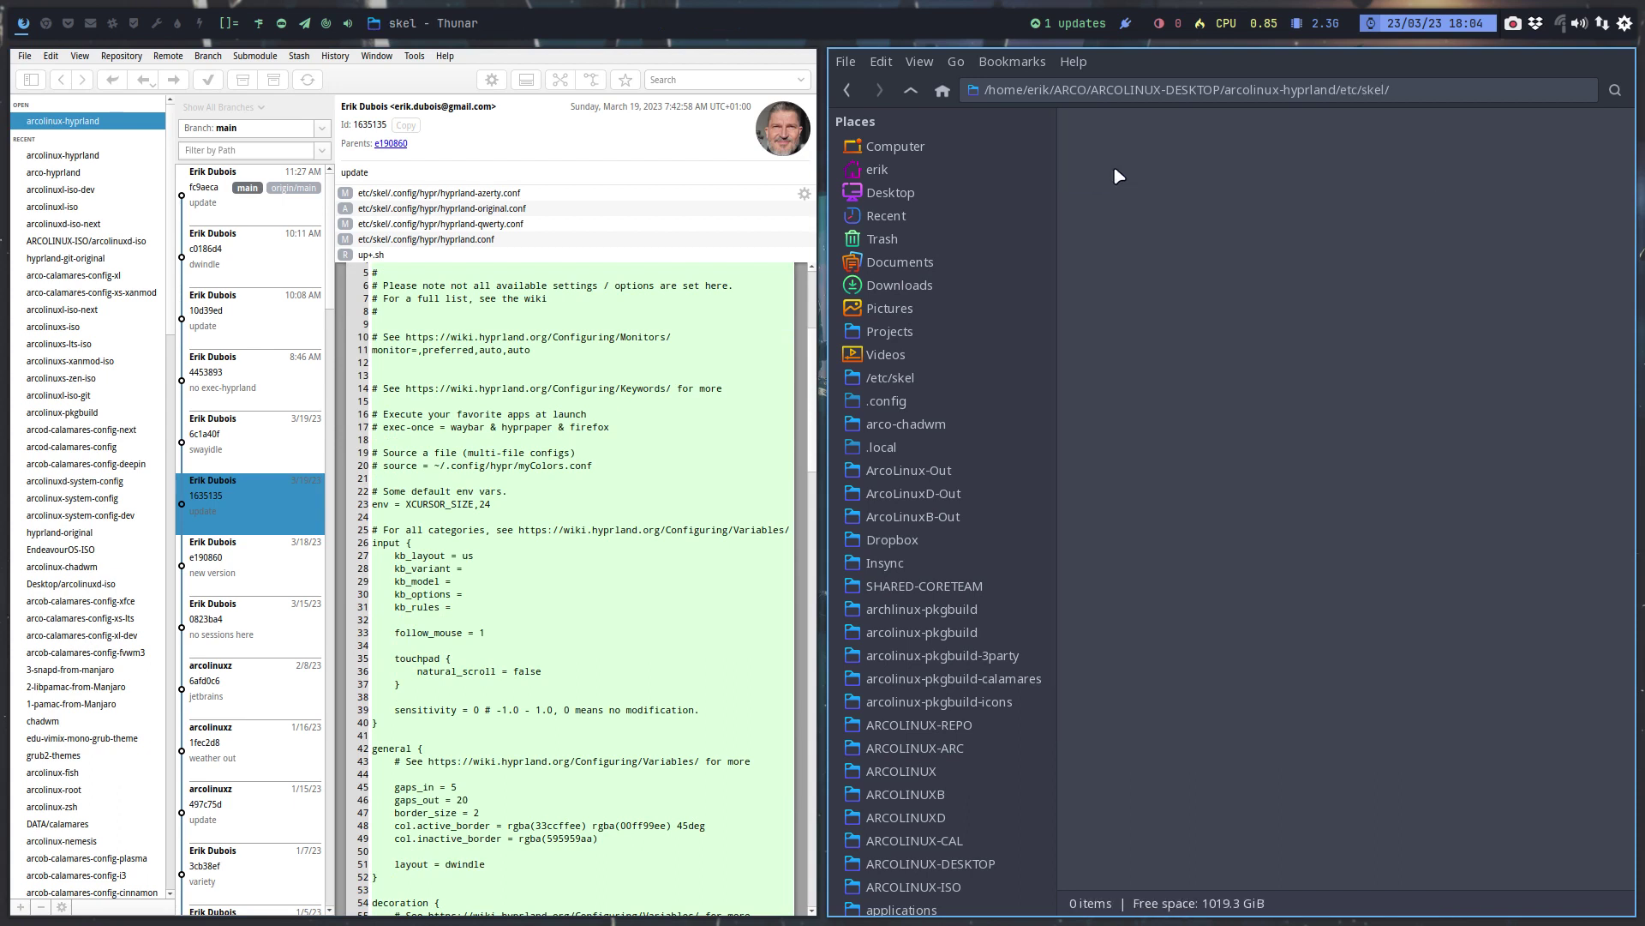
{"action": "key", "text": "ctrl+h"}
{"action": "double_click", "coordinate": [1093, 161]}
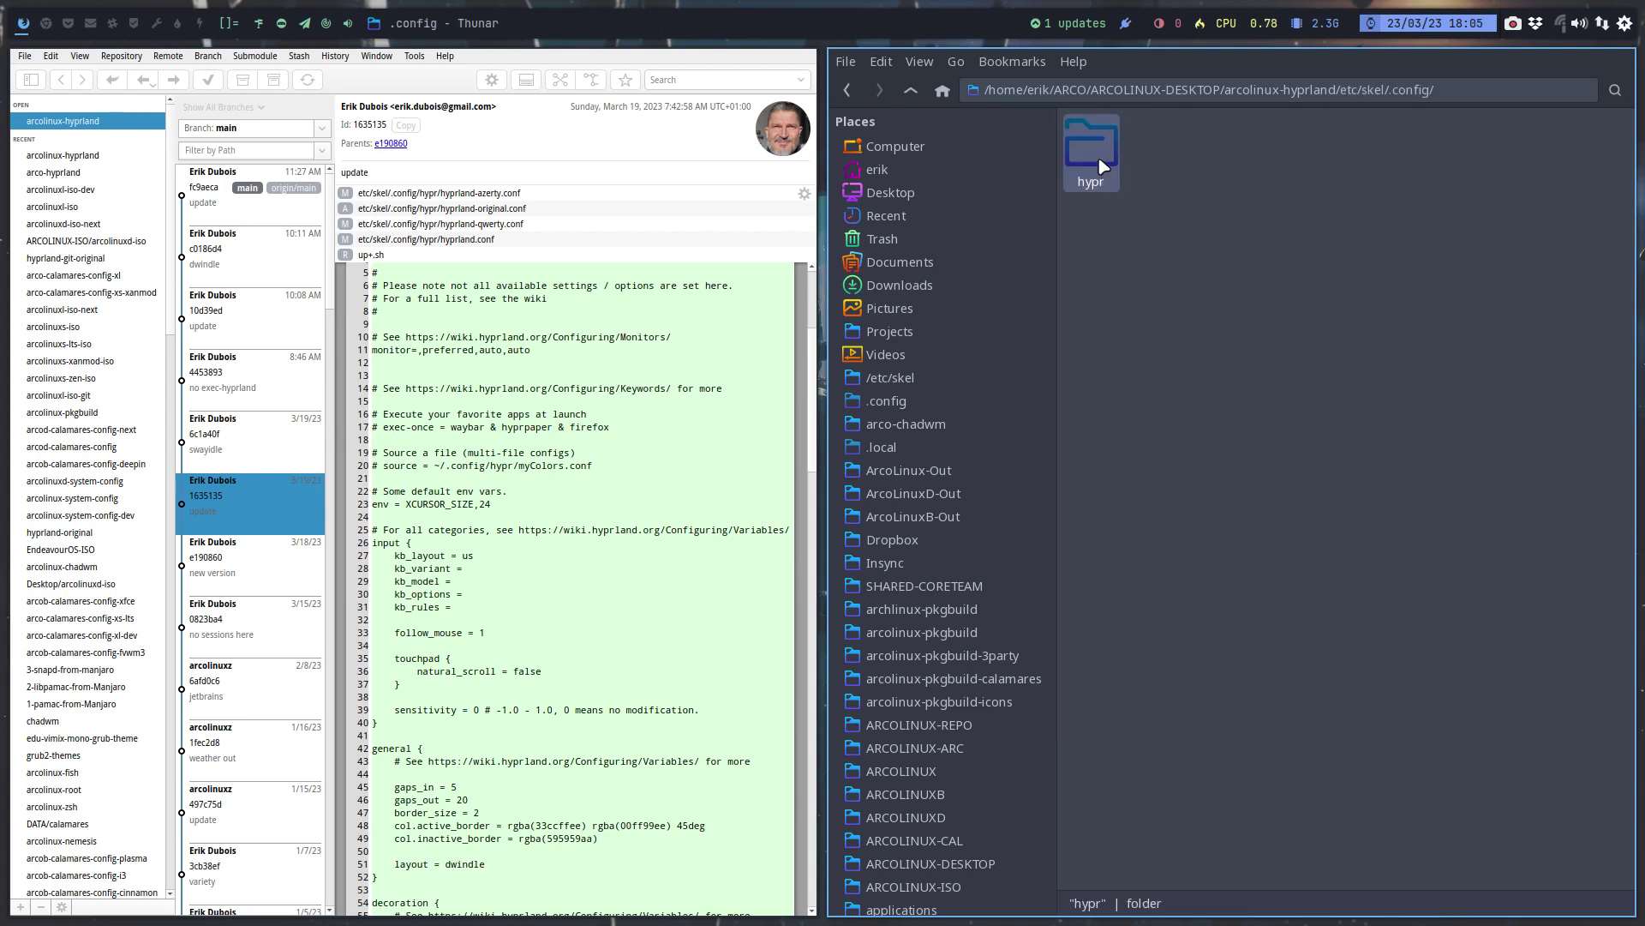
{"action": "double_click", "coordinate": [1102, 165]}
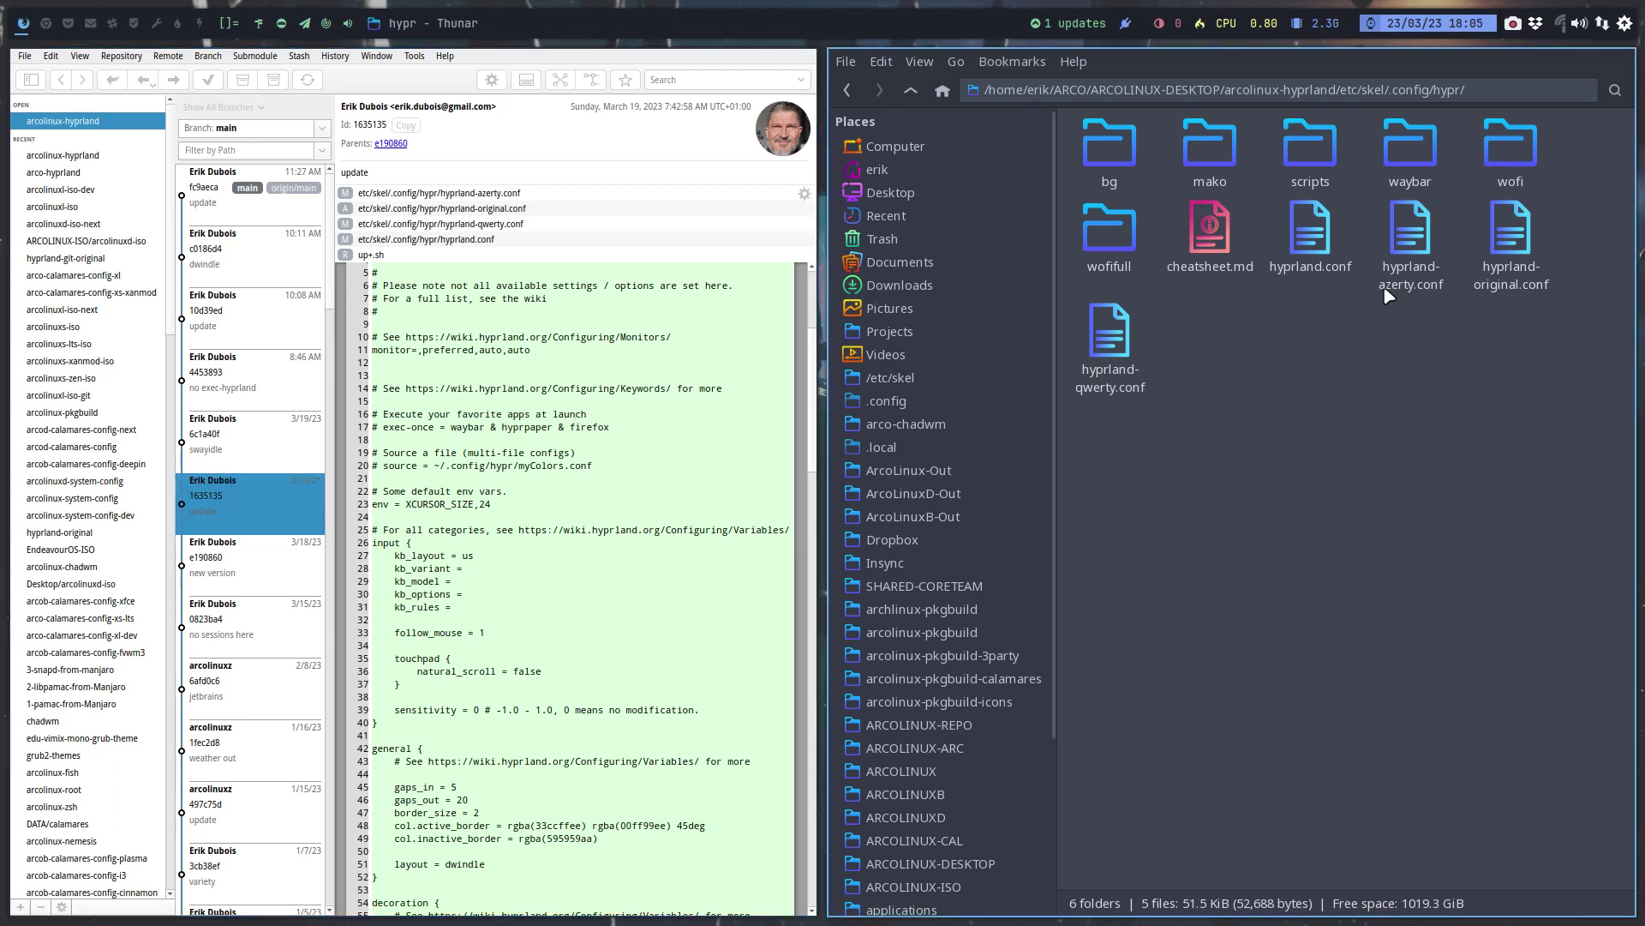
- Preview hyprland-original.conf, then compare it with hyprland.conf in Meld
{"action": "left_click", "coordinate": [1507, 240]}
{"action": "double_click", "coordinate": [1508, 236]}
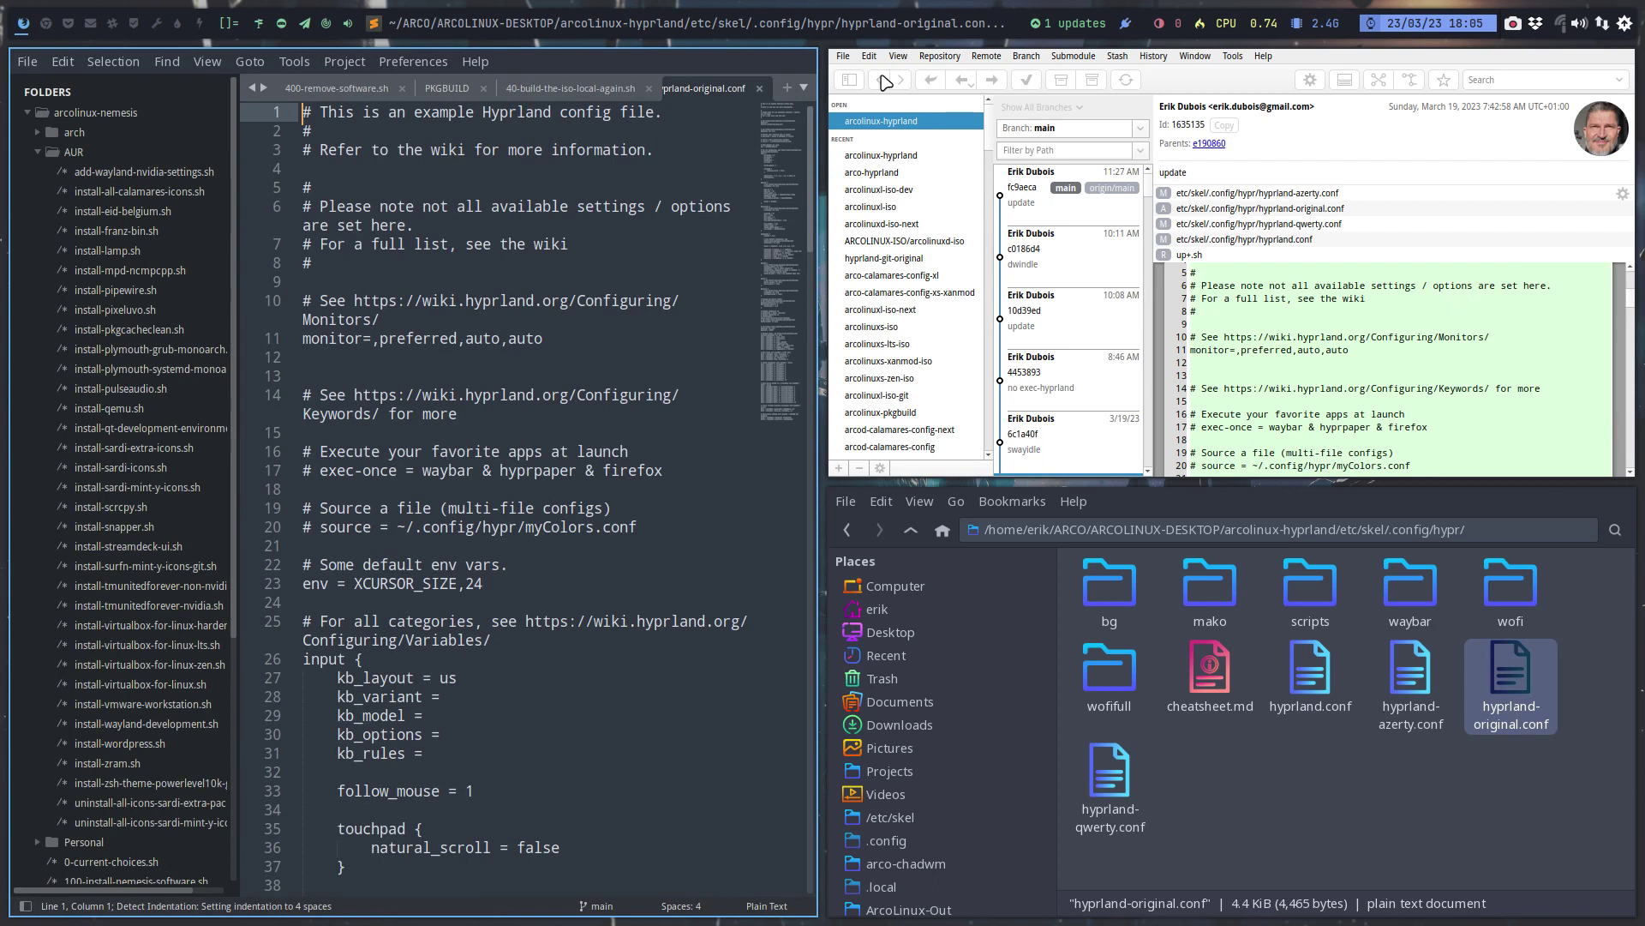
{"action": "left_click", "coordinate": [760, 88]}
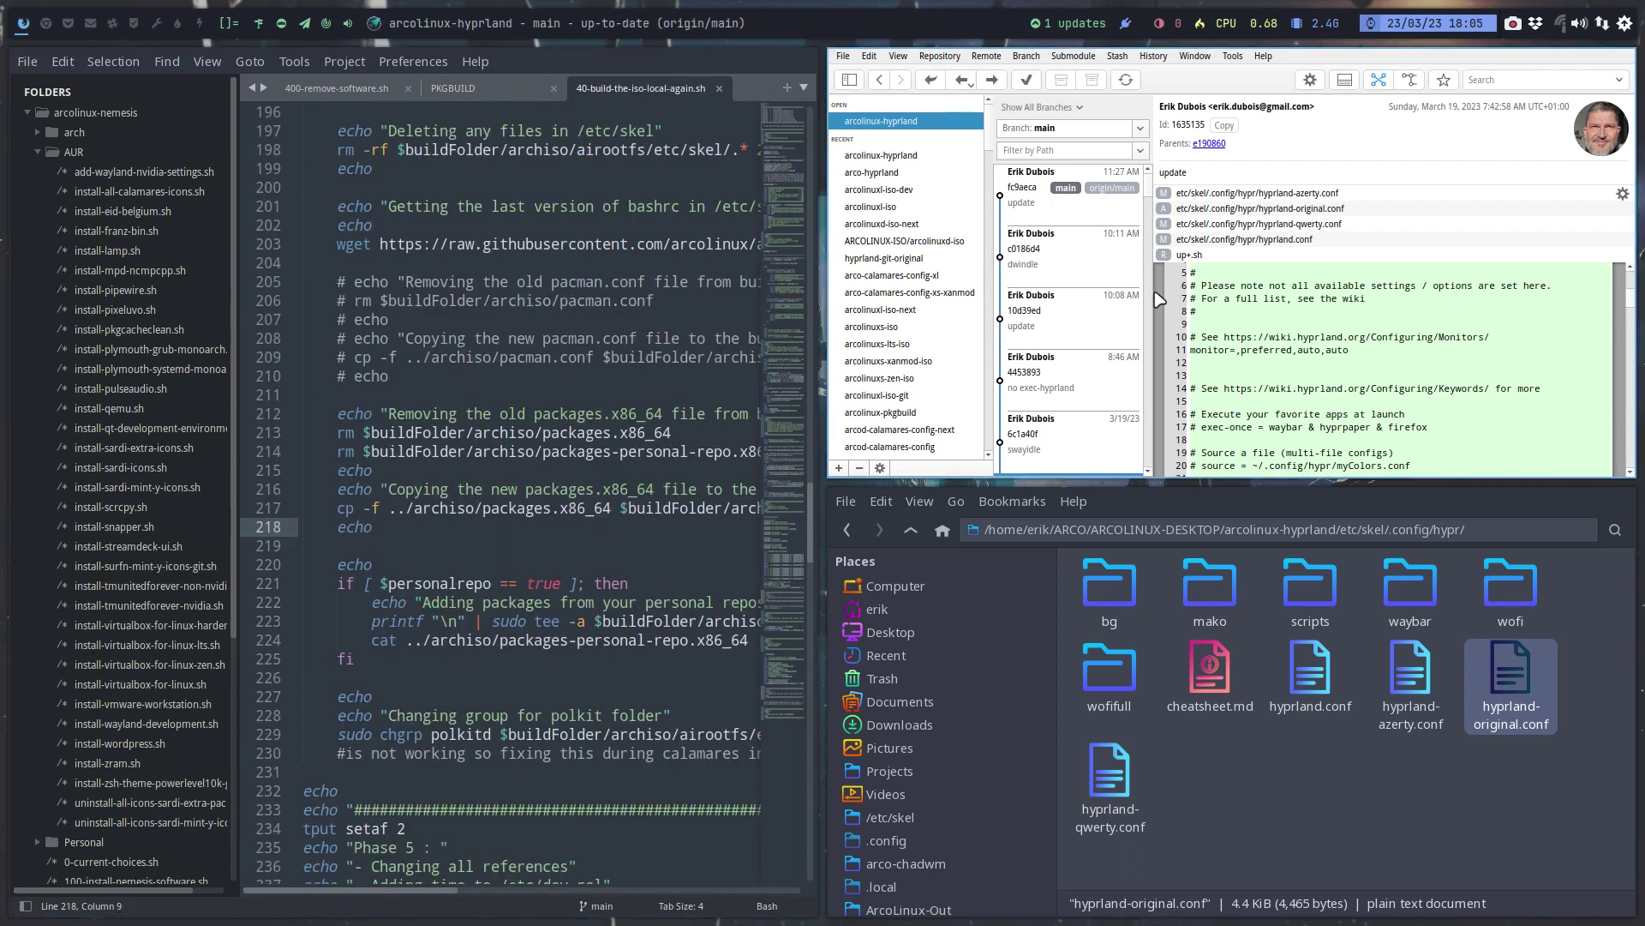
{"action": "left_click", "coordinate": [1309, 690], "text": "ctrl"}
{"action": "right_click", "coordinate": [1310, 690]}
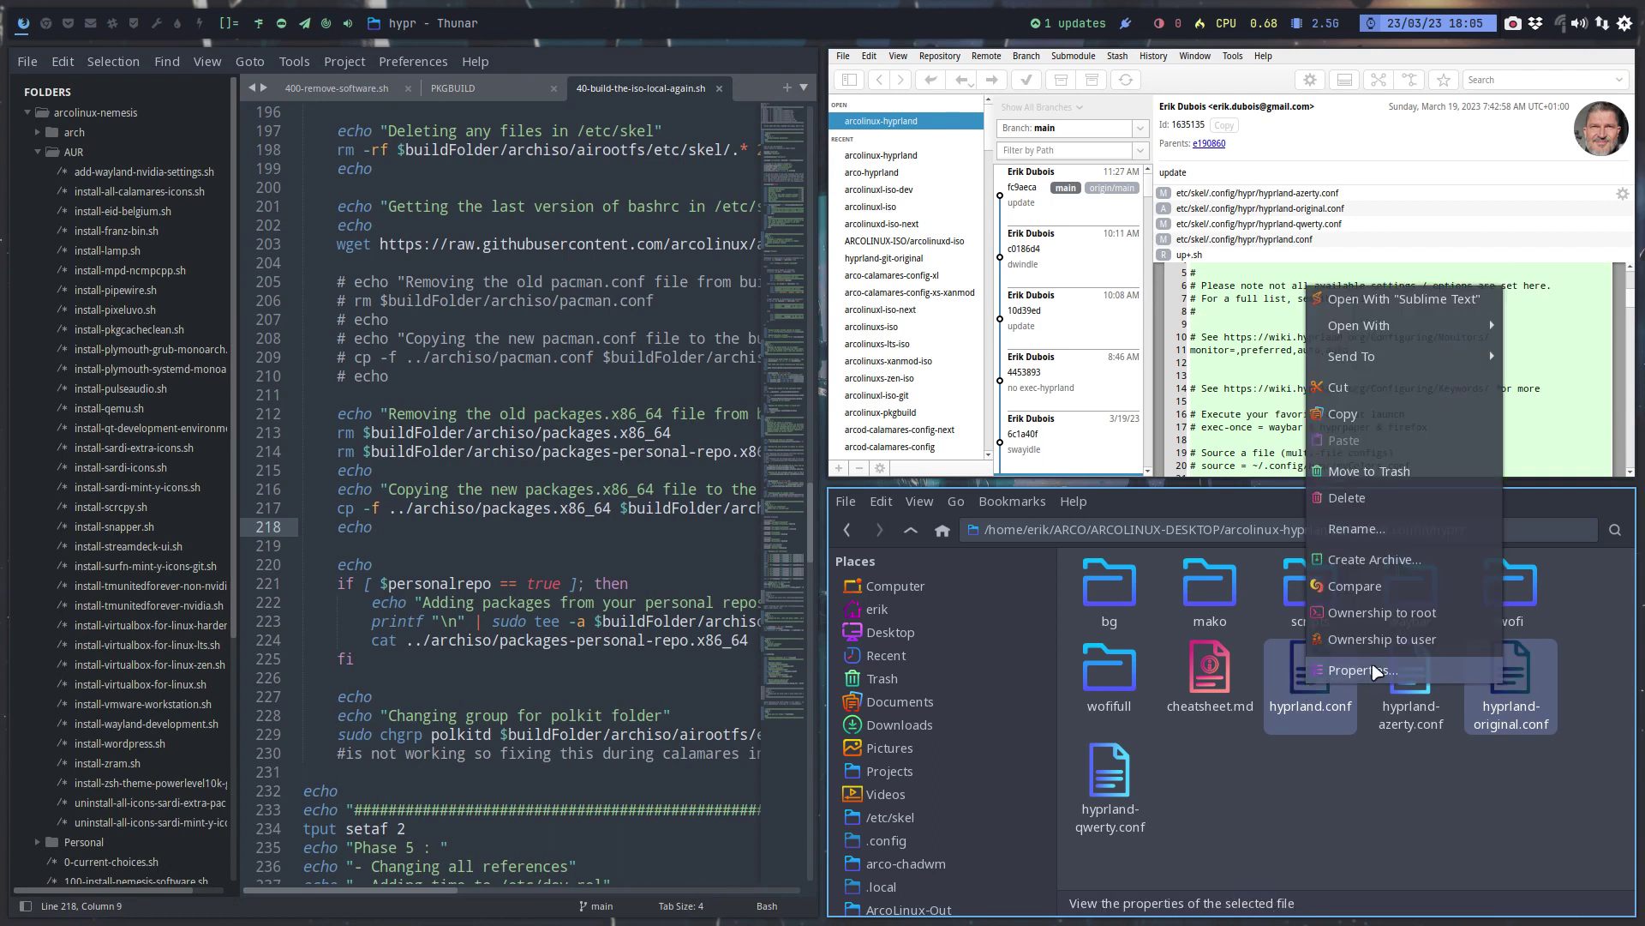
{"action": "left_click", "coordinate": [1342, 591]}
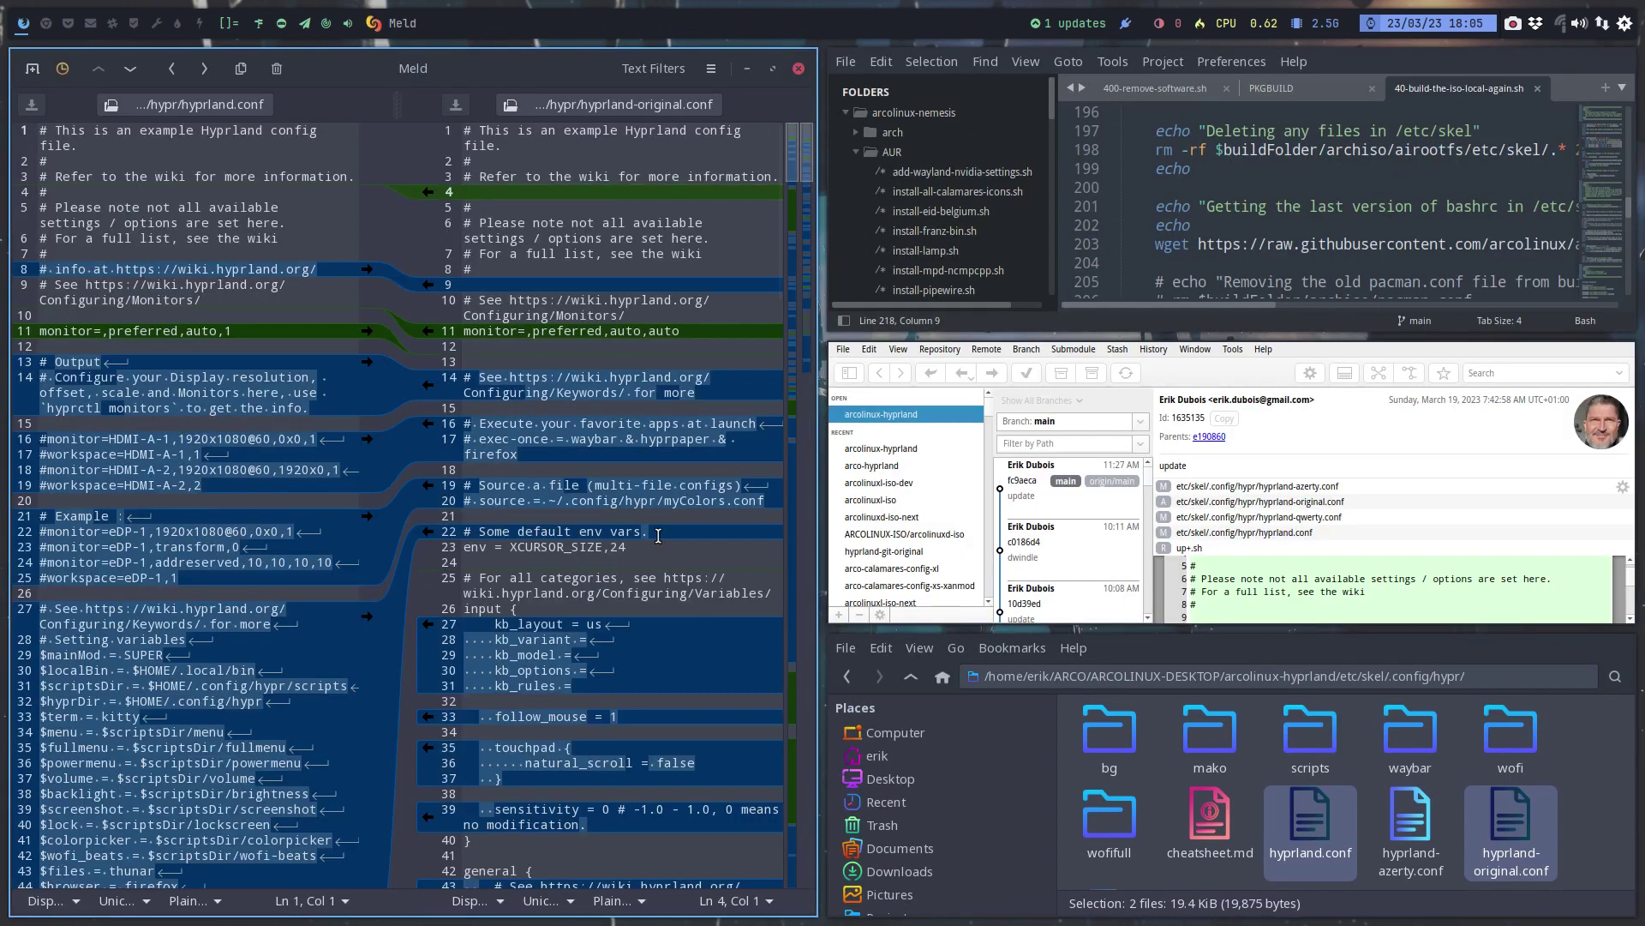
{"action": "scroll", "coordinate": [576, 515], "scroll_direction": "down", "scroll_amount": 5}
{"action": "scroll", "coordinate": [576, 516], "scroll_direction": "down", "scroll_amount": 5}
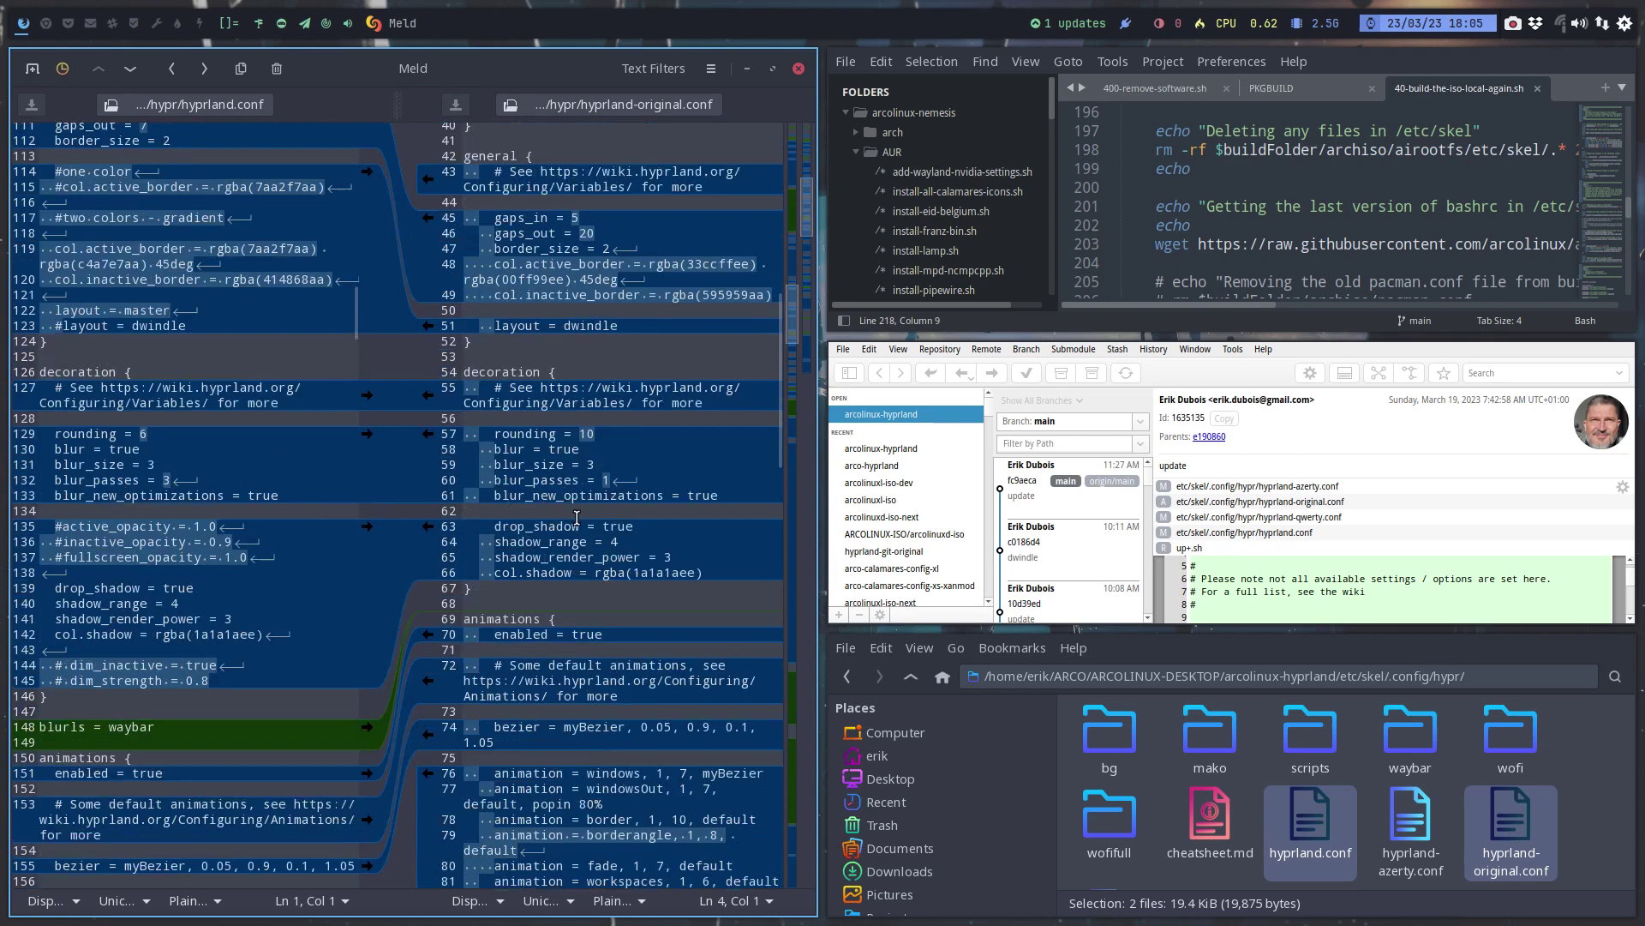
{"action": "scroll", "coordinate": [576, 516], "scroll_direction": "down", "scroll_amount": 5}
{"action": "scroll", "coordinate": [576, 515], "scroll_direction": "down", "scroll_amount": 5}
{"action": "scroll", "coordinate": [575, 517], "scroll_direction": "down", "scroll_amount": 3}
{"action": "scroll", "coordinate": [576, 517], "scroll_direction": "down", "scroll_amount": 3}
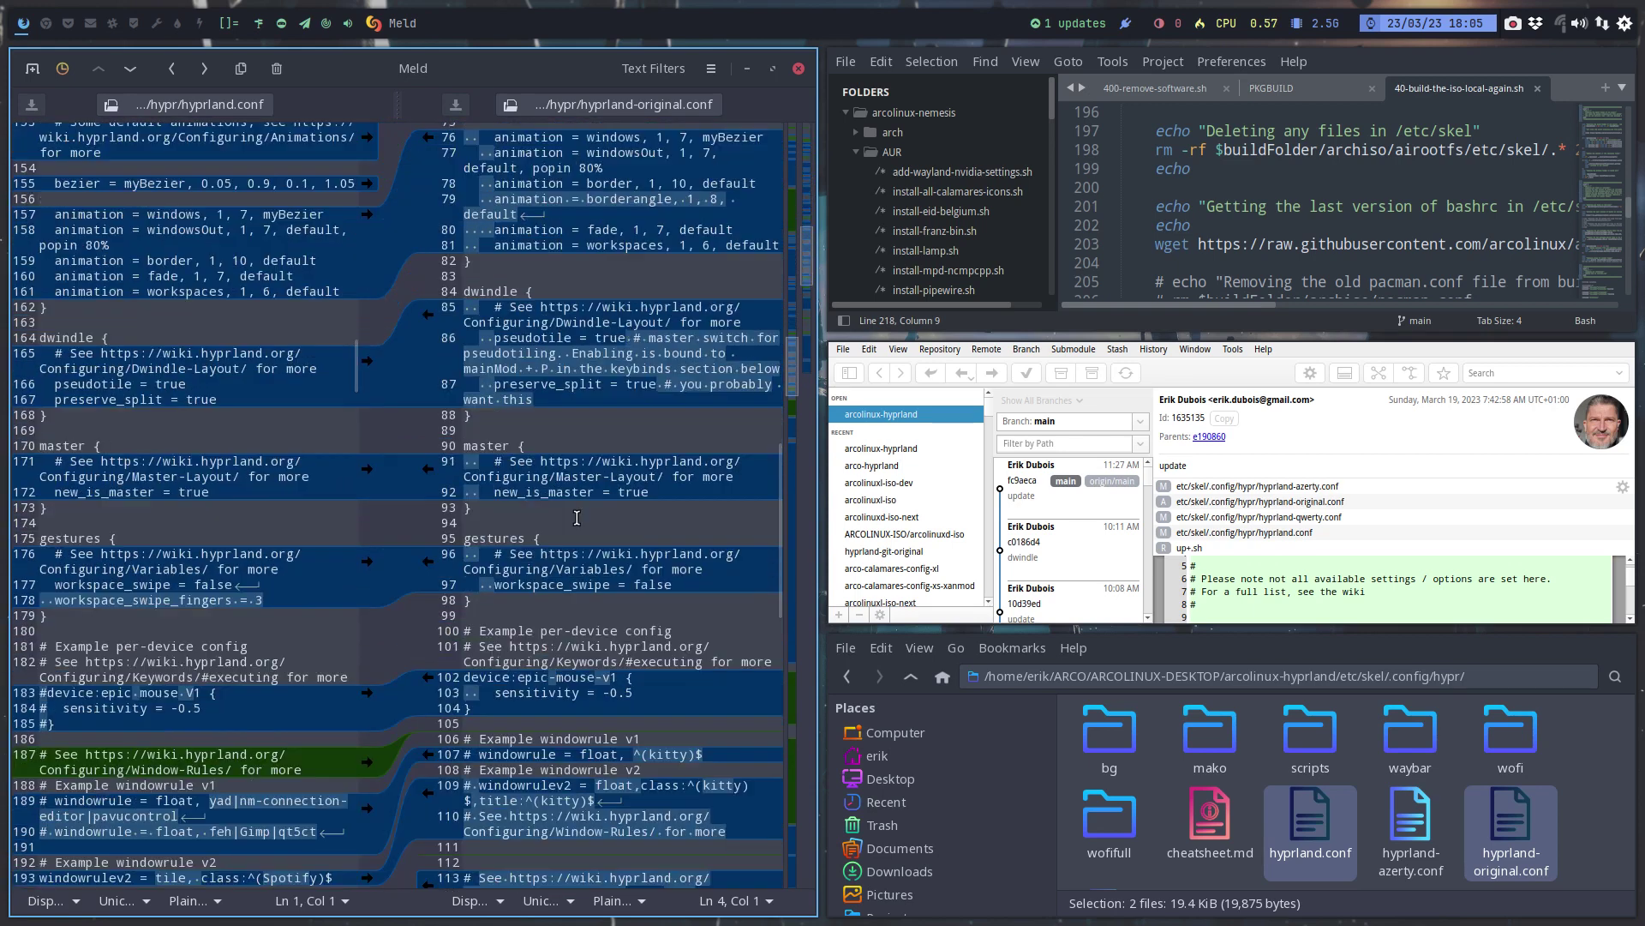
{"action": "scroll", "coordinate": [576, 517], "scroll_direction": "down", "scroll_amount": 3}
{"action": "scroll", "coordinate": [576, 517], "scroll_direction": "down", "scroll_amount": 3}
{"action": "scroll", "coordinate": [576, 518], "scroll_direction": "down", "scroll_amount": 5}
{"action": "scroll", "coordinate": [576, 516], "scroll_direction": "down", "scroll_amount": 5}
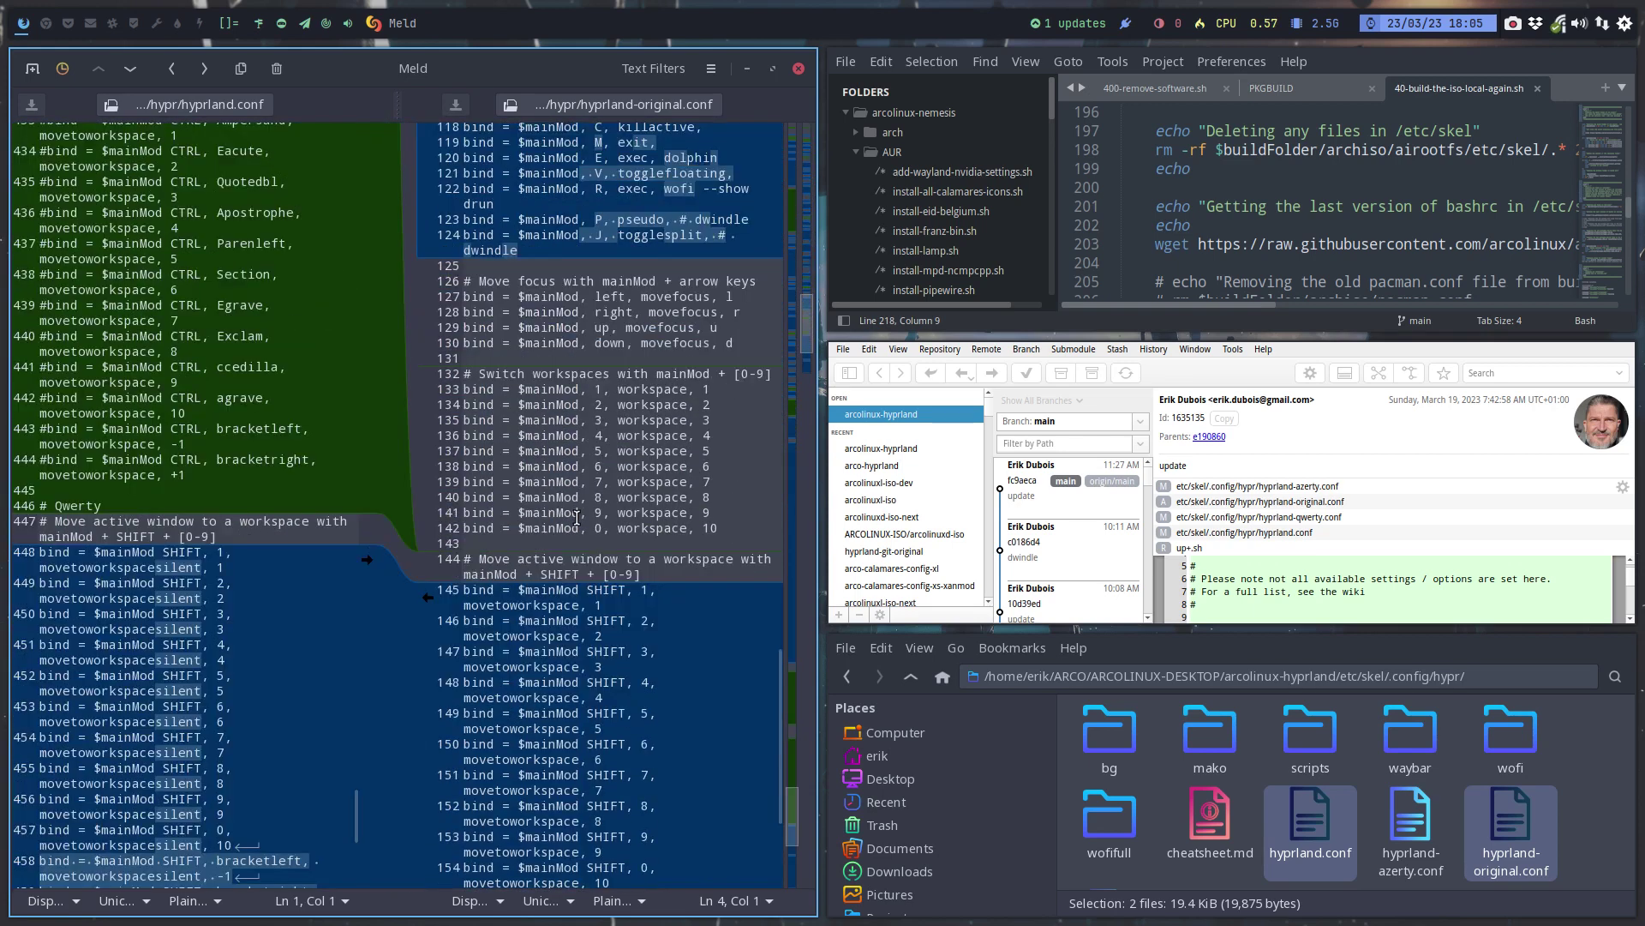
{"action": "scroll", "coordinate": [576, 518], "scroll_direction": "down", "scroll_amount": 5}
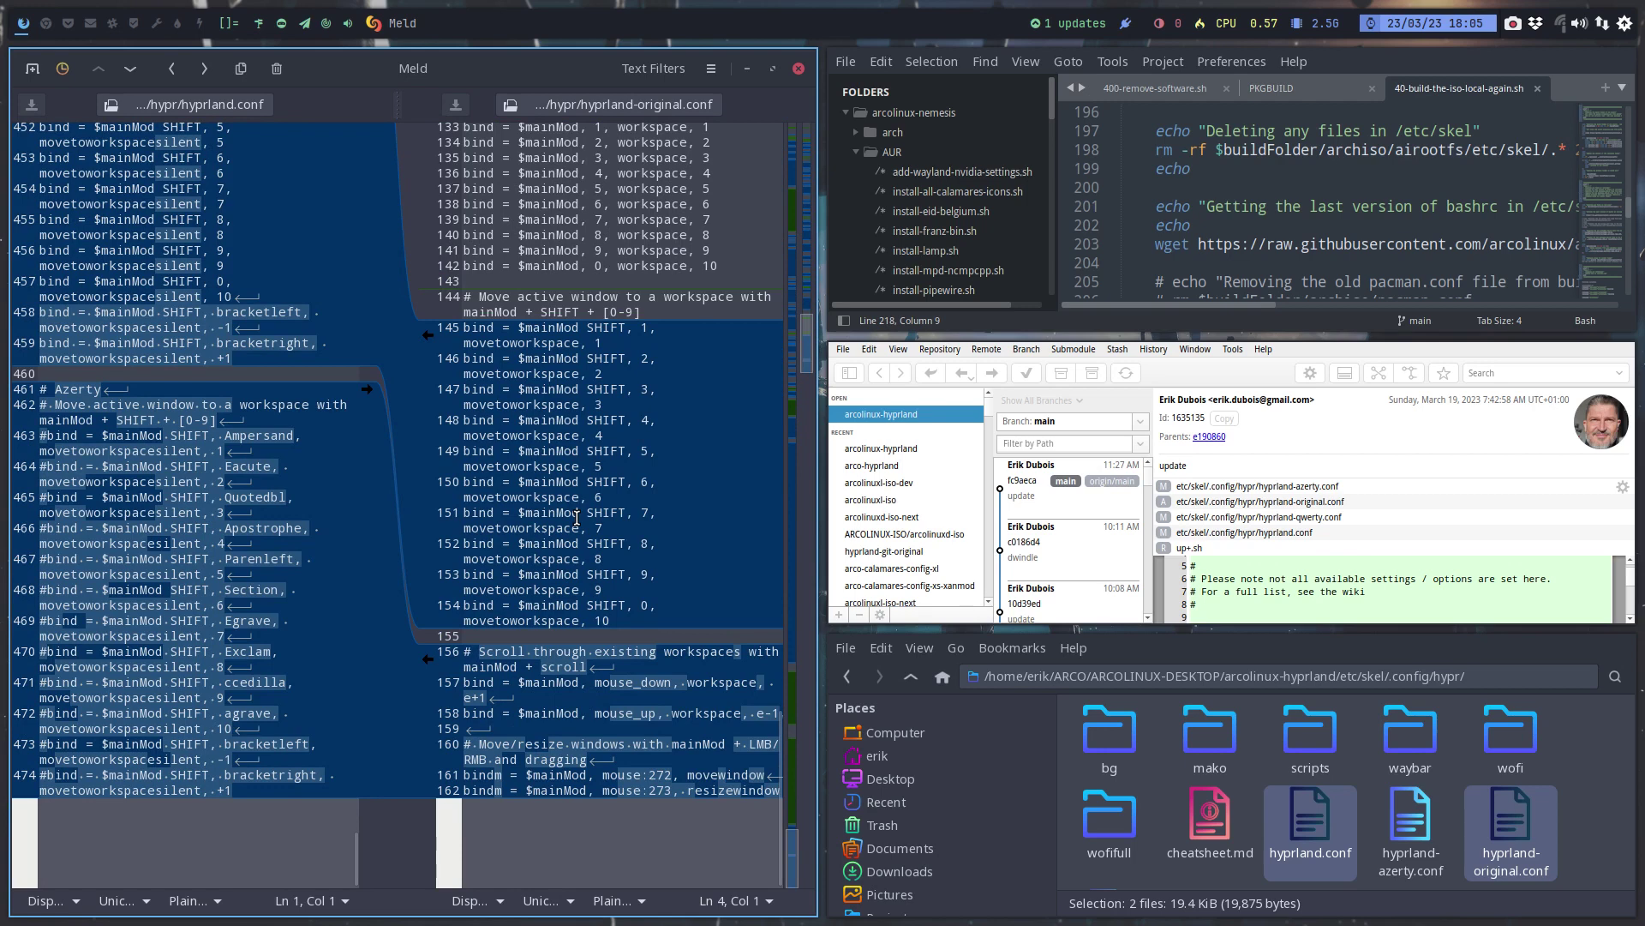
{"action": "scroll", "coordinate": [576, 517], "scroll_direction": "up", "scroll_amount": 5}
{"action": "scroll", "coordinate": [577, 517], "scroll_direction": "up", "scroll_amount": 5}
{"action": "scroll", "coordinate": [576, 516], "scroll_direction": "up", "scroll_amount": 5}
{"action": "scroll", "coordinate": [575, 516], "scroll_direction": "up", "scroll_amount": 5}
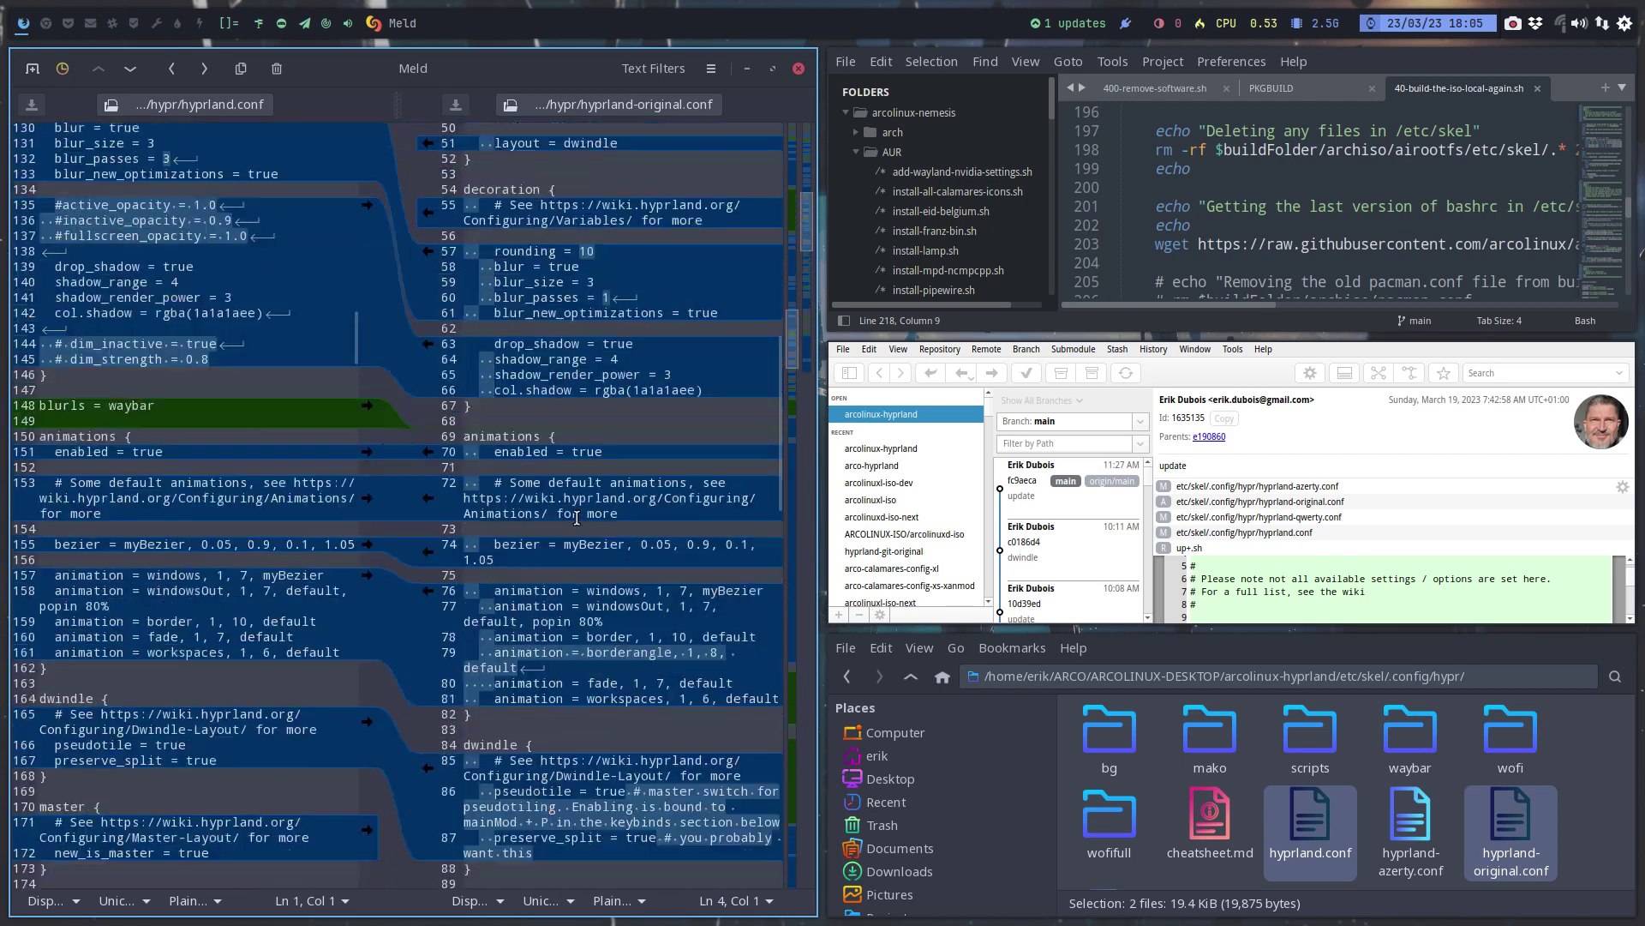
{"action": "scroll", "coordinate": [576, 517], "scroll_direction": "up", "scroll_amount": 5}
{"action": "scroll", "coordinate": [577, 521], "scroll_direction": "up", "scroll_amount": 5}
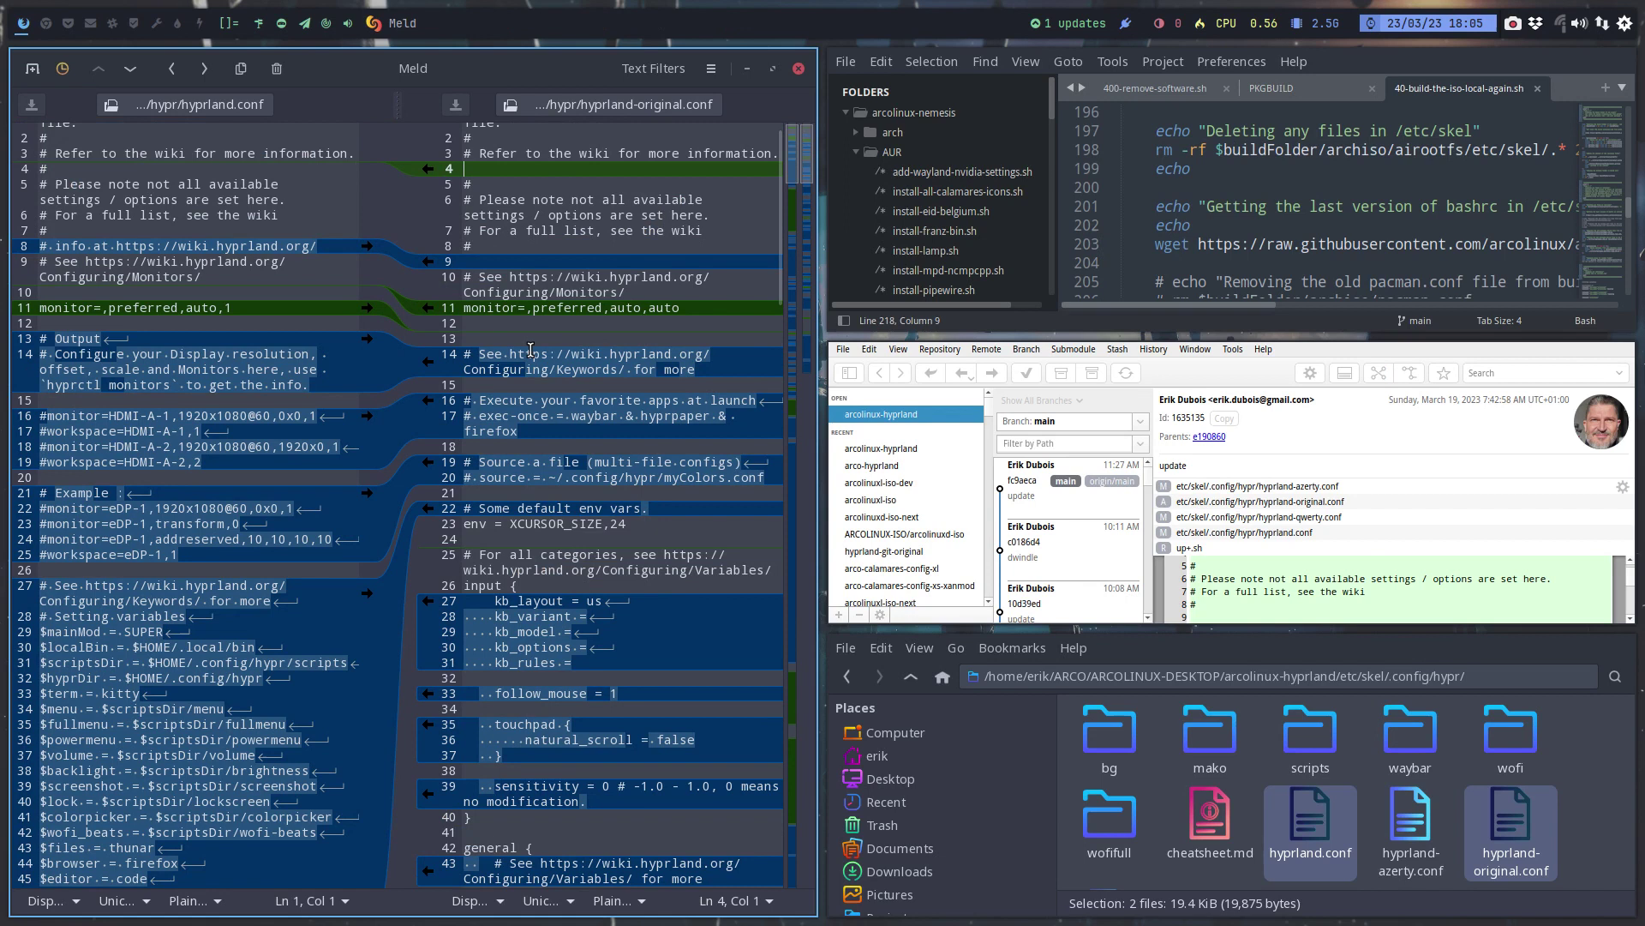
{"action": "scroll", "coordinate": [322, 445], "scroll_direction": "down", "scroll_amount": 3}
{"action": "scroll", "coordinate": [323, 445], "scroll_direction": "down", "scroll_amount": 3}
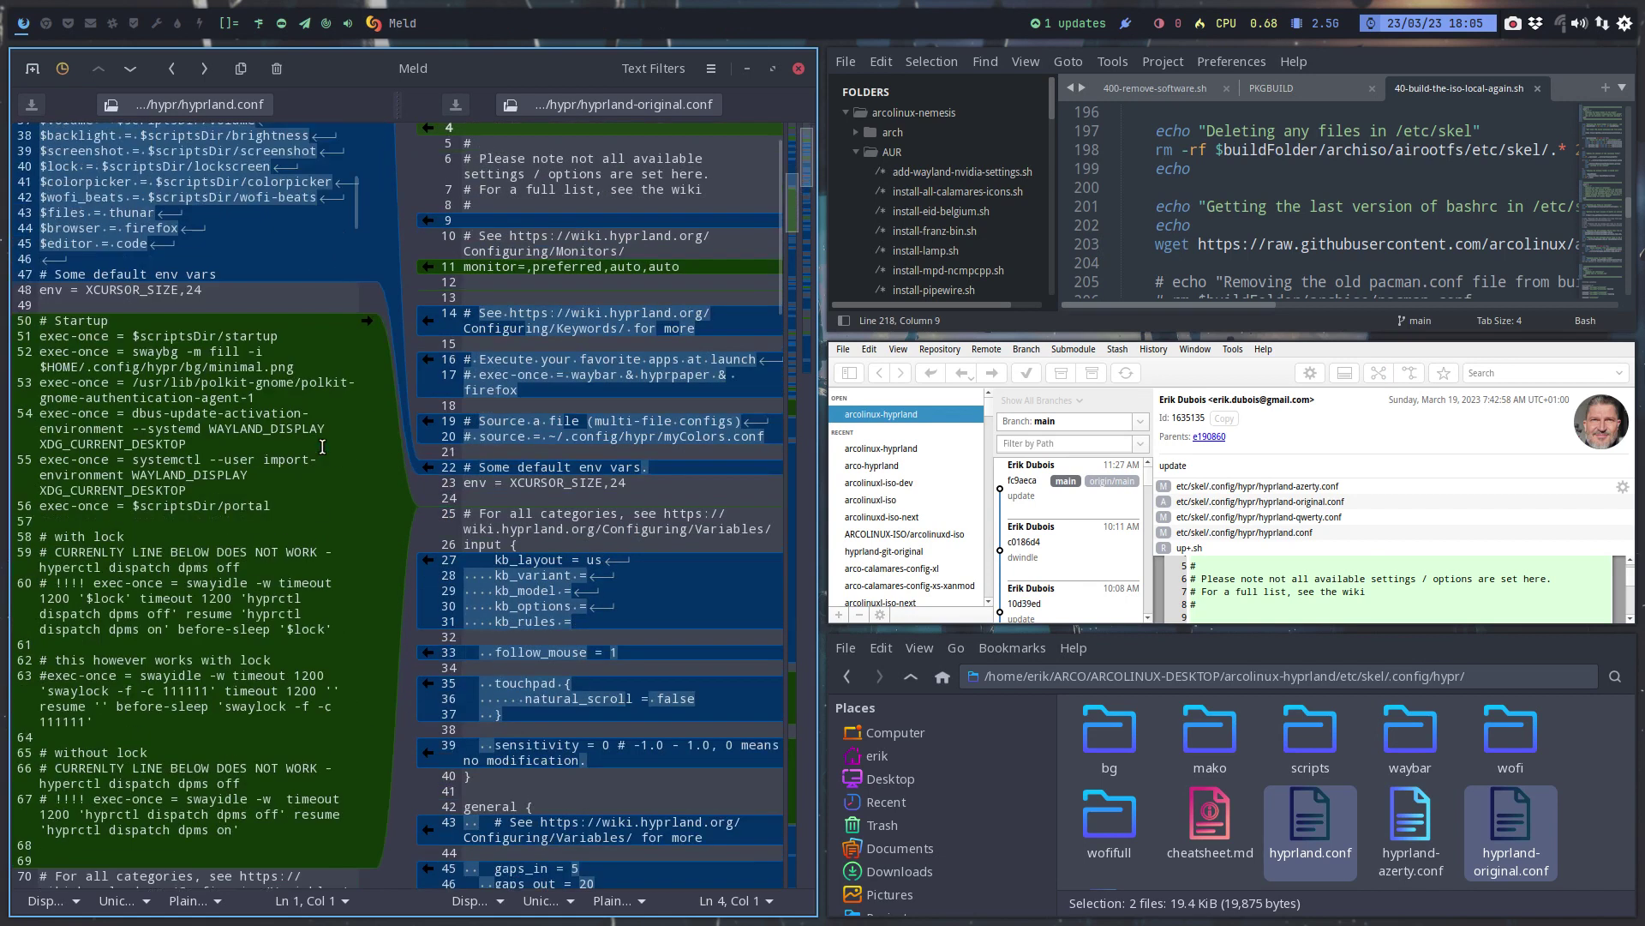
{"action": "scroll", "coordinate": [322, 445], "scroll_direction": "down", "scroll_amount": 2}
{"action": "scroll", "coordinate": [323, 446], "scroll_direction": "down", "scroll_amount": 2}
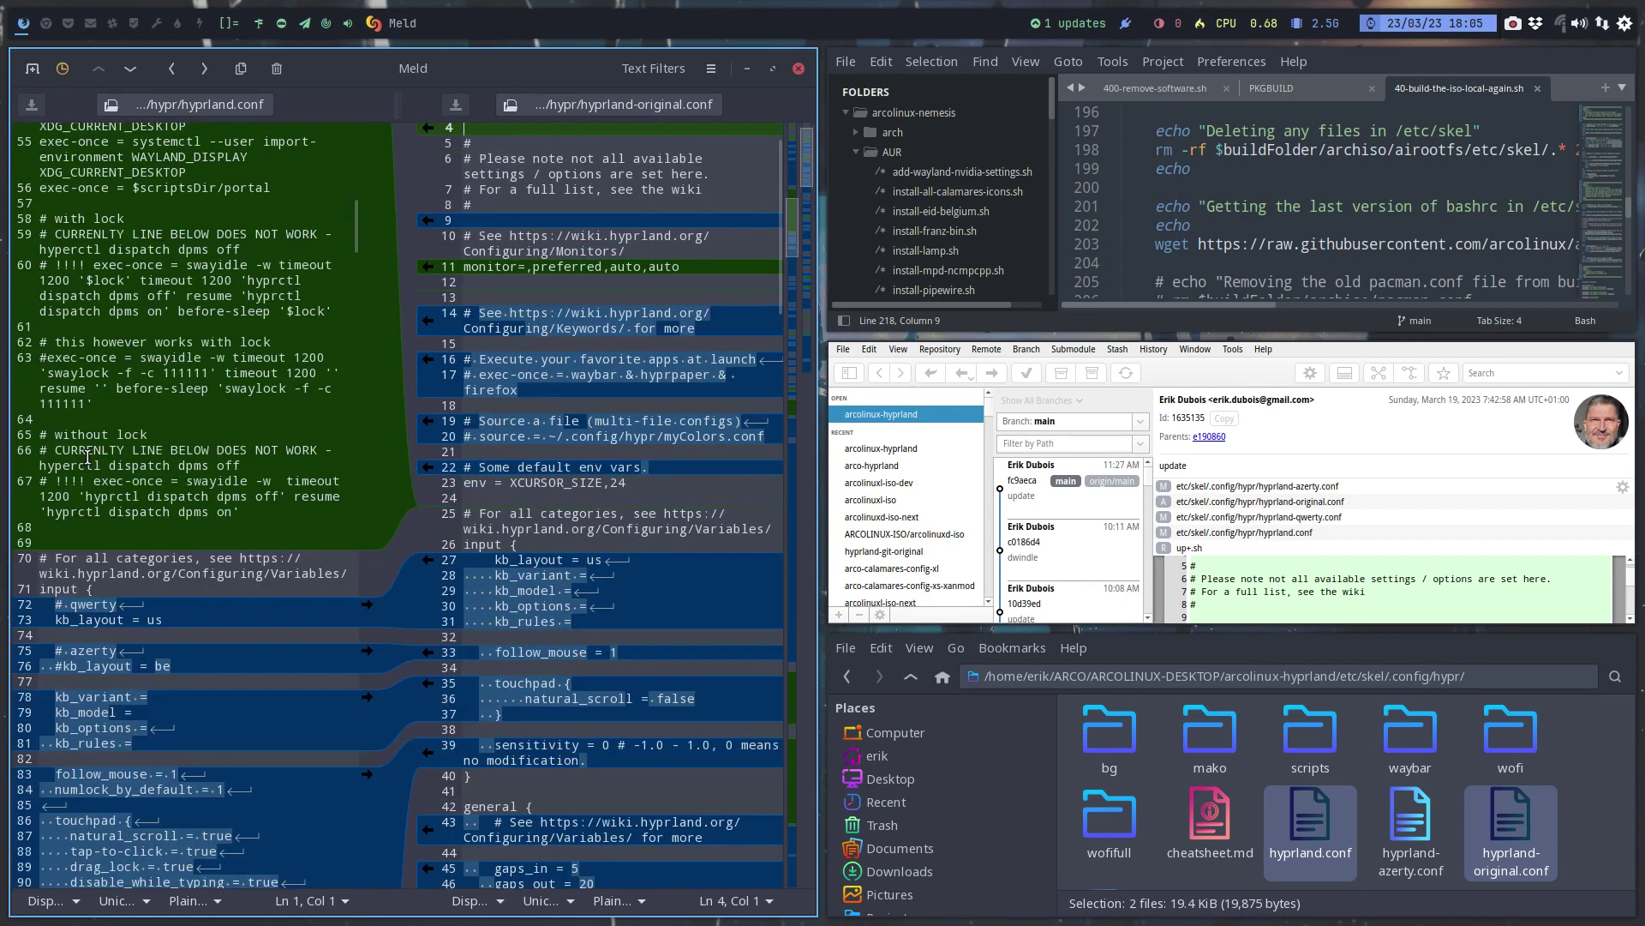
- Highlight the broken idle-line comment, then close the Meld comparison
{"action": "left_click_drag", "start_coordinate": [53, 451], "coordinate": [316, 450]}
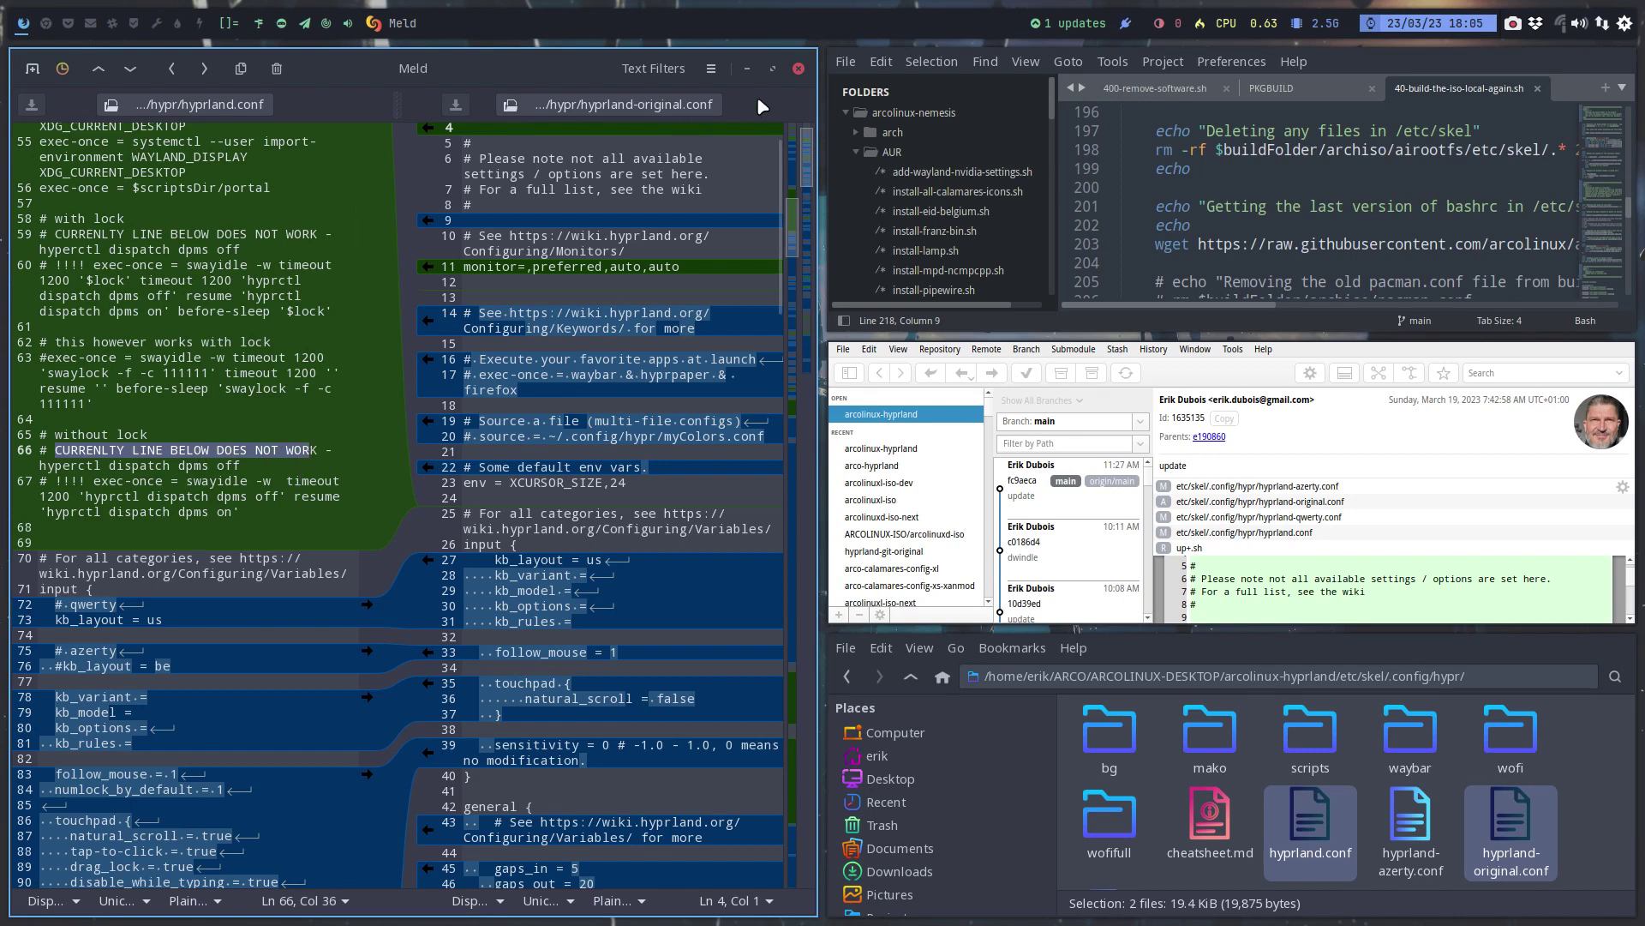
{"action": "left_click", "coordinate": [799, 69]}
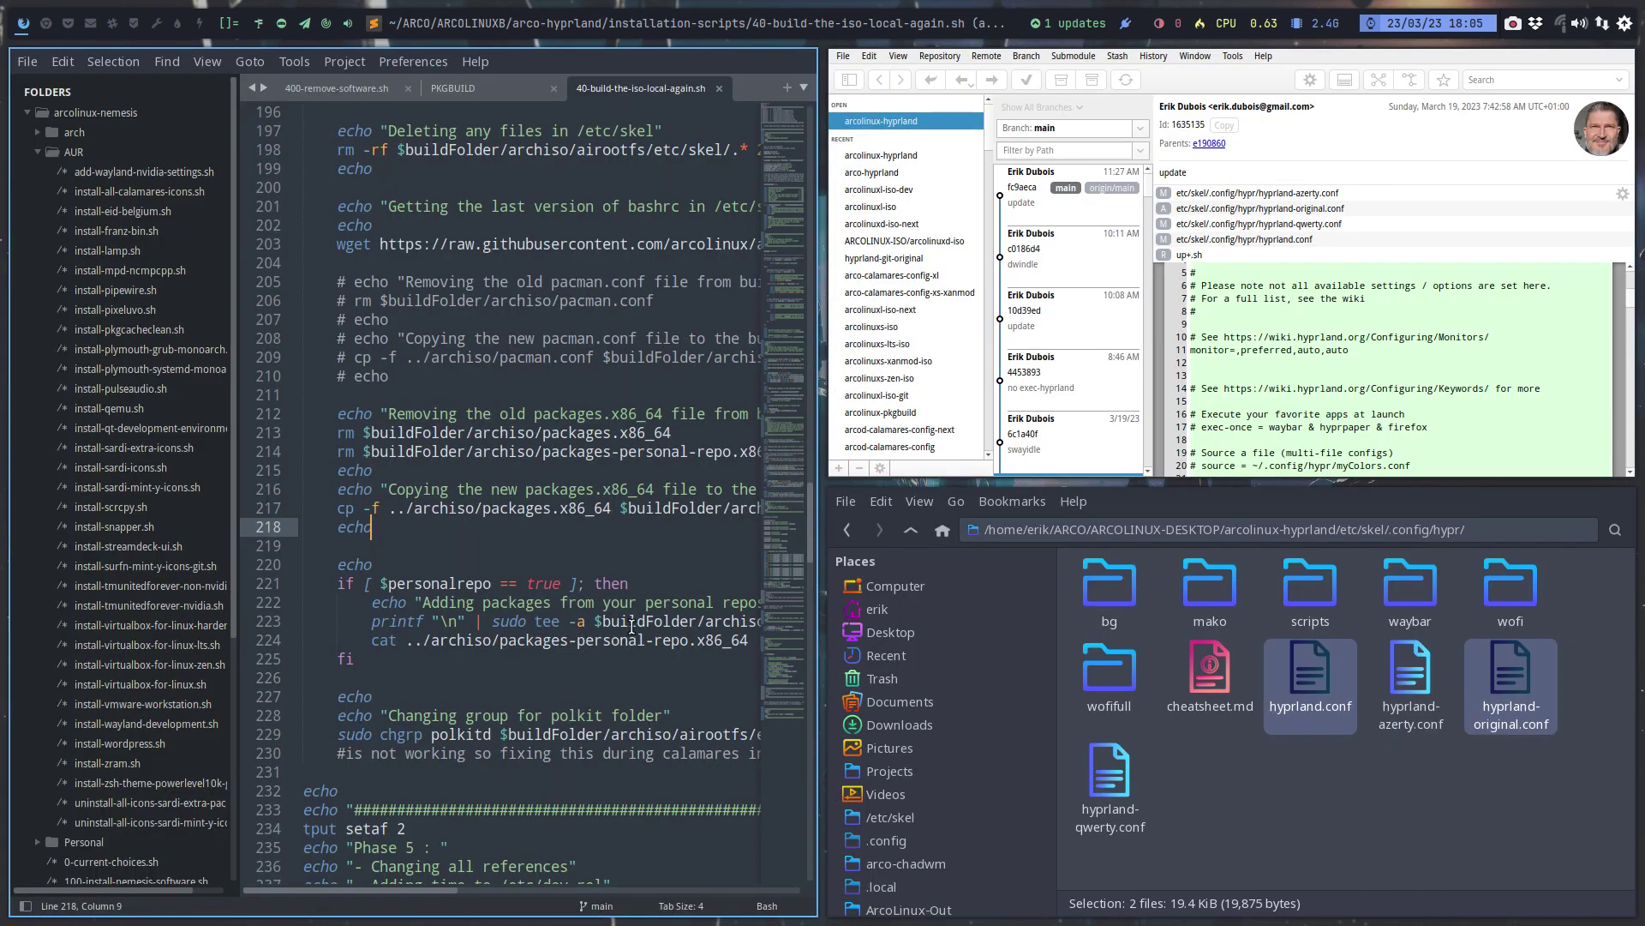
- Close Sublime Text, select only hyprland-original.conf, and view commit e190860 'new version'
{"action": "left_click", "coordinate": [608, 568]}
{"action": "key", "text": "super+q"}
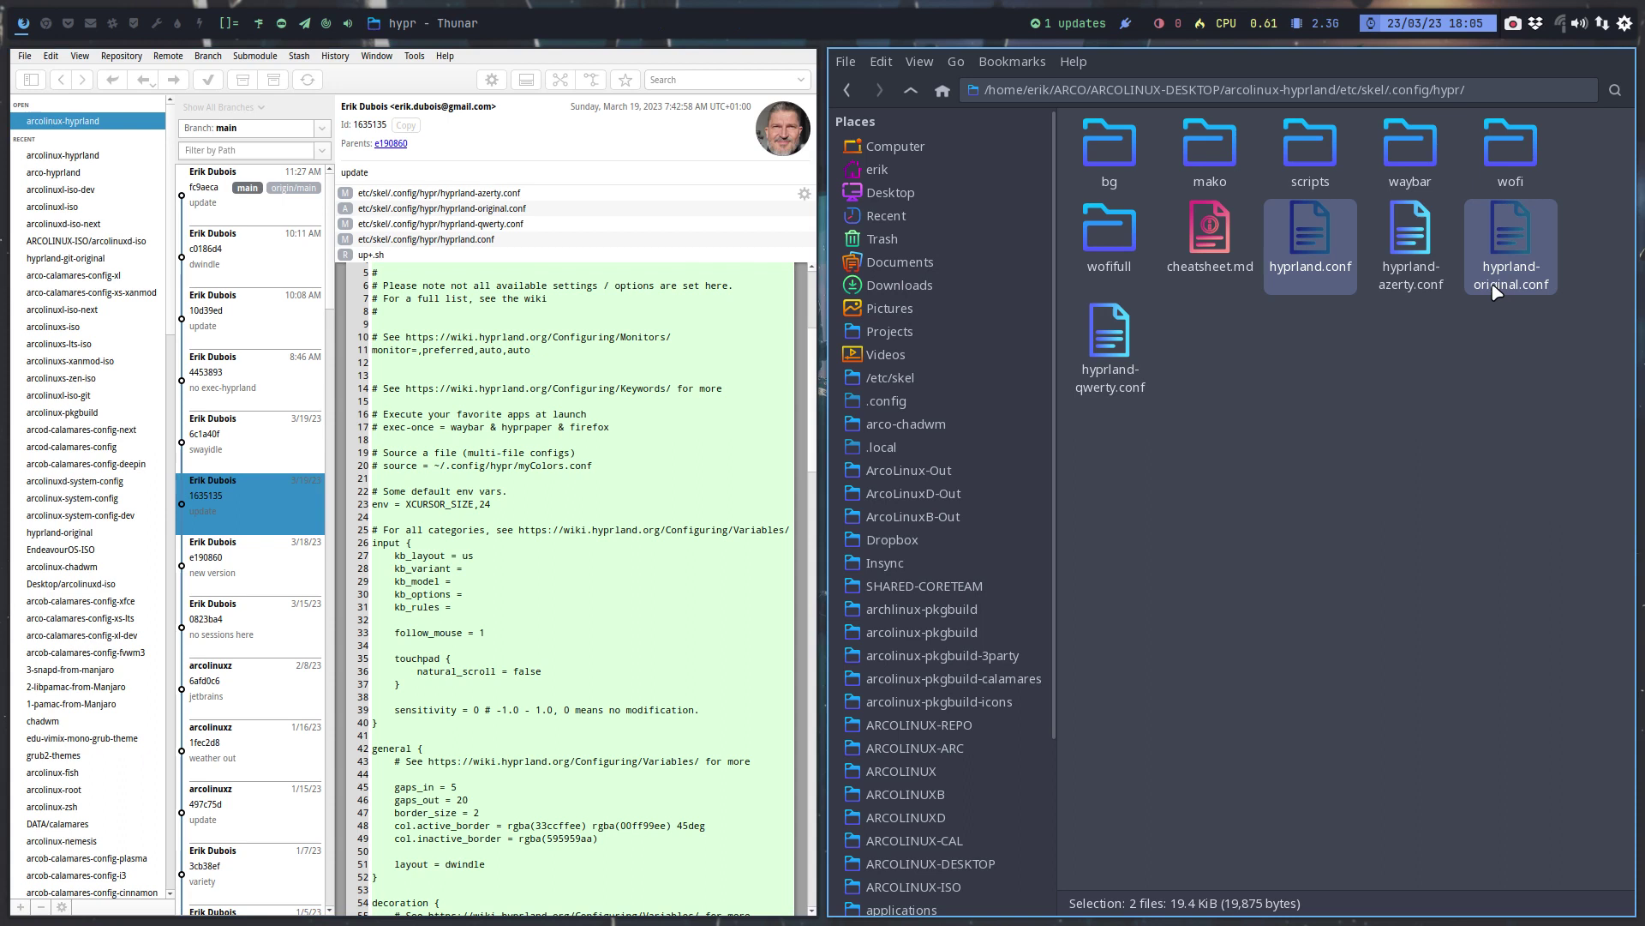
{"action": "left_click", "coordinate": [1519, 265]}
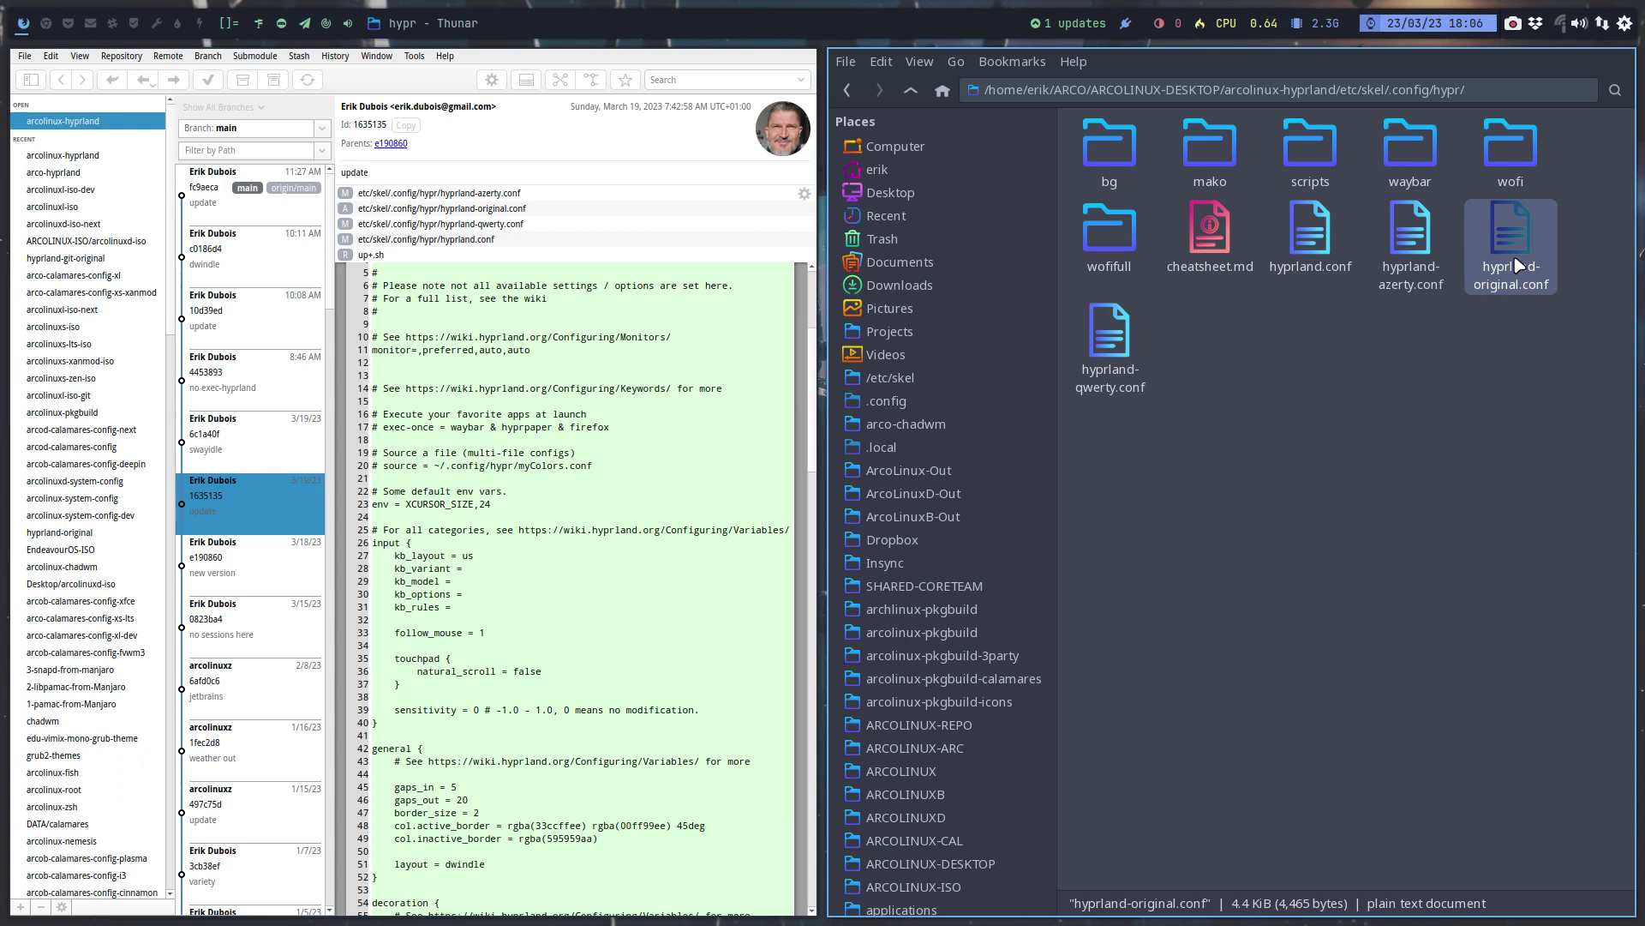
{"action": "left_click", "coordinate": [261, 565]}
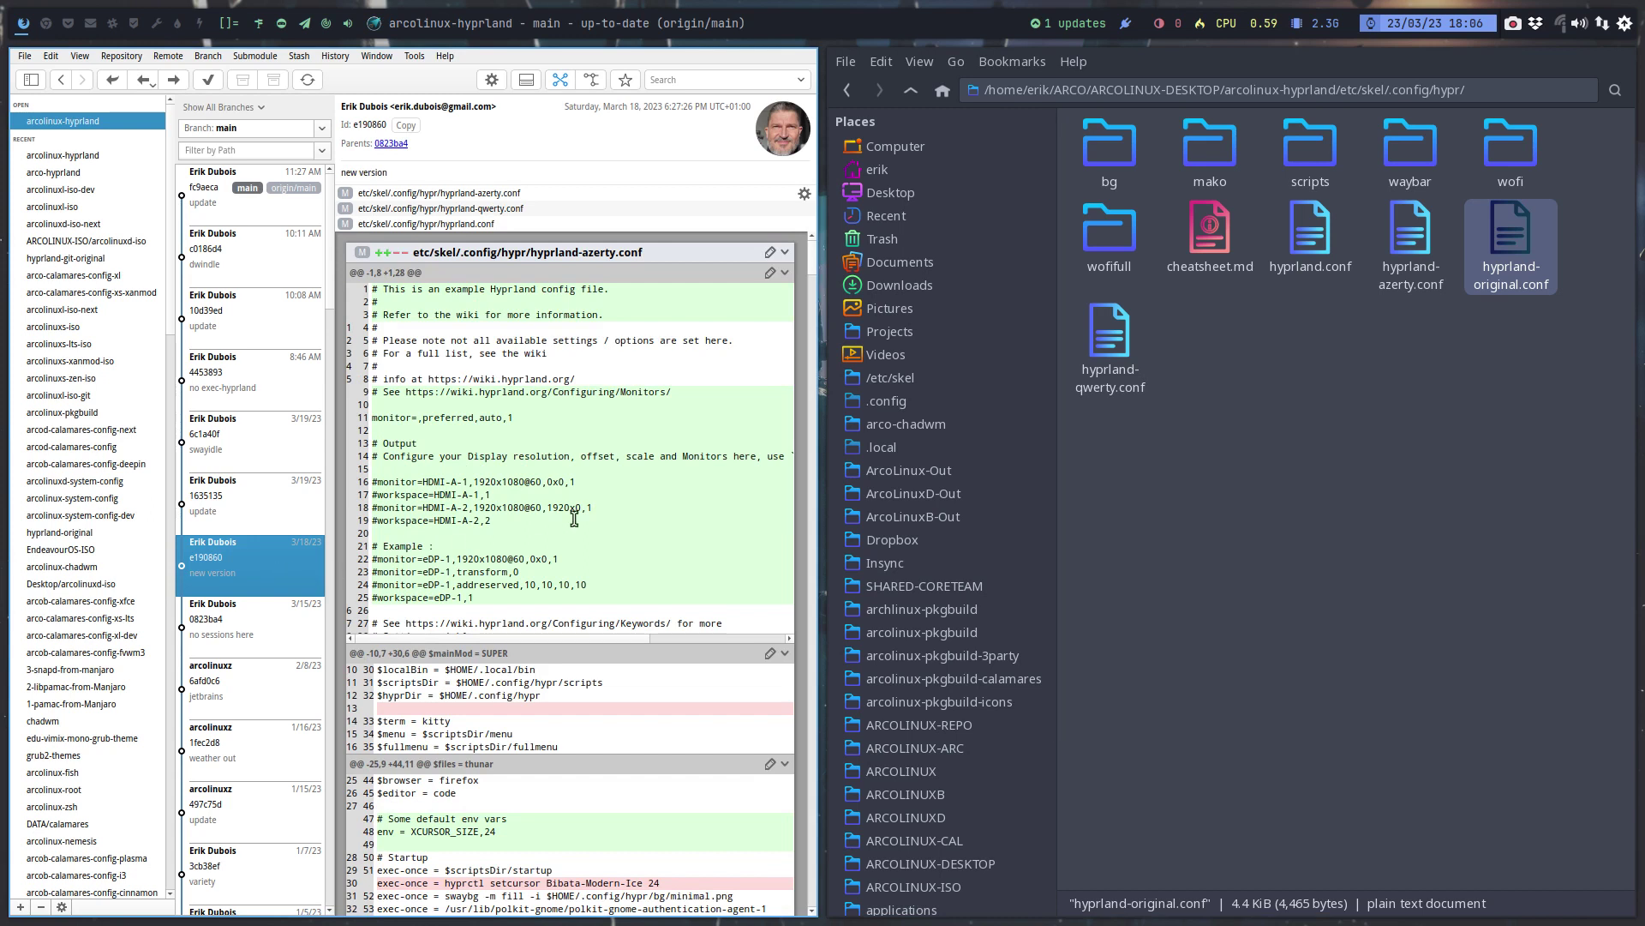
{"action": "scroll", "coordinate": [573, 518], "scroll_direction": "down", "scroll_amount": 3}
{"action": "scroll", "coordinate": [574, 519], "scroll_direction": "down", "scroll_amount": 3}
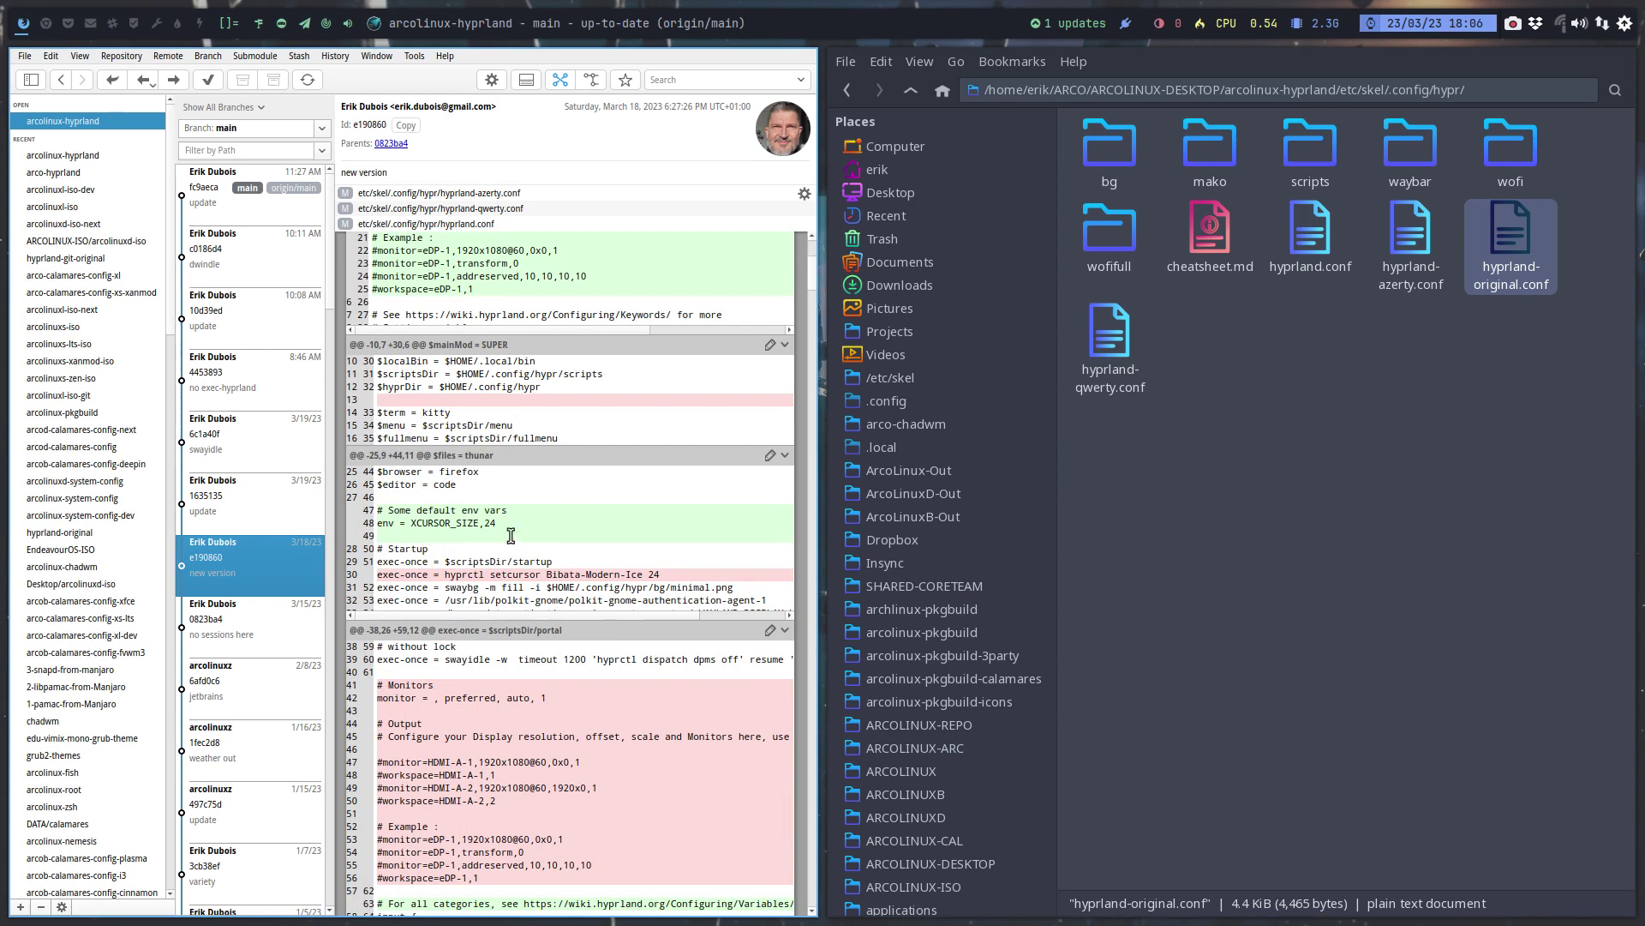
{"action": "scroll", "coordinate": [510, 536], "scroll_direction": "down", "scroll_amount": 3}
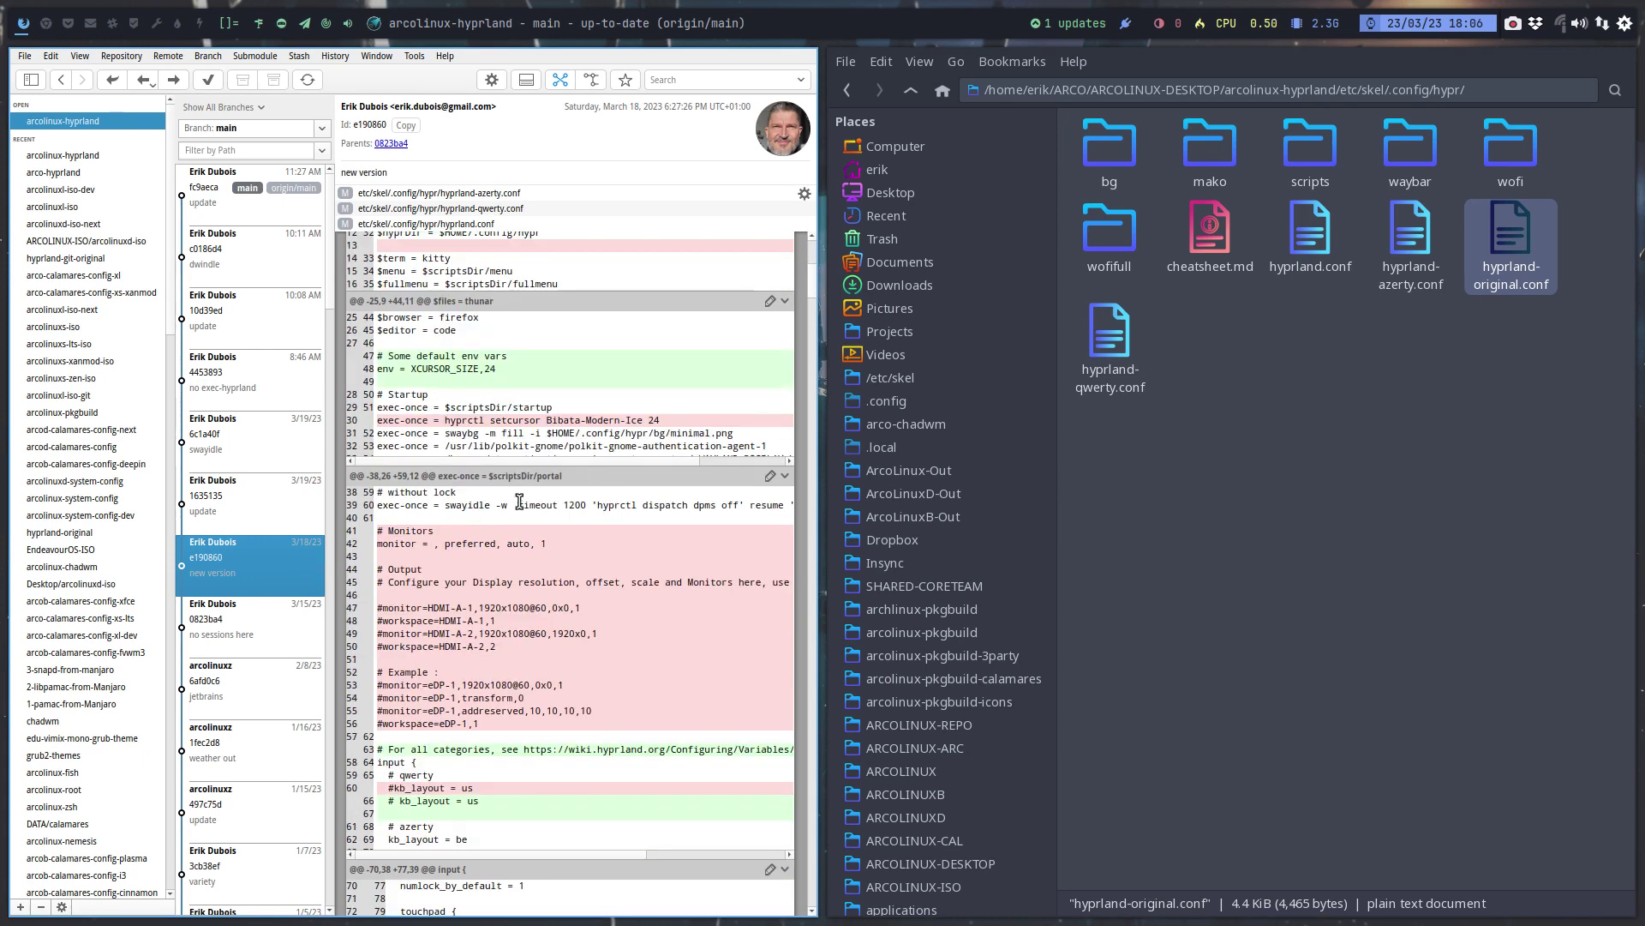
{"action": "scroll", "coordinate": [514, 514], "scroll_direction": "down", "scroll_amount": 8}
{"action": "scroll", "coordinate": [520, 500], "scroll_direction": "down", "scroll_amount": 1}
{"action": "scroll", "coordinate": [520, 501], "scroll_direction": "down", "scroll_amount": 5}
{"action": "scroll", "coordinate": [521, 500], "scroll_direction": "down", "scroll_amount": 5}
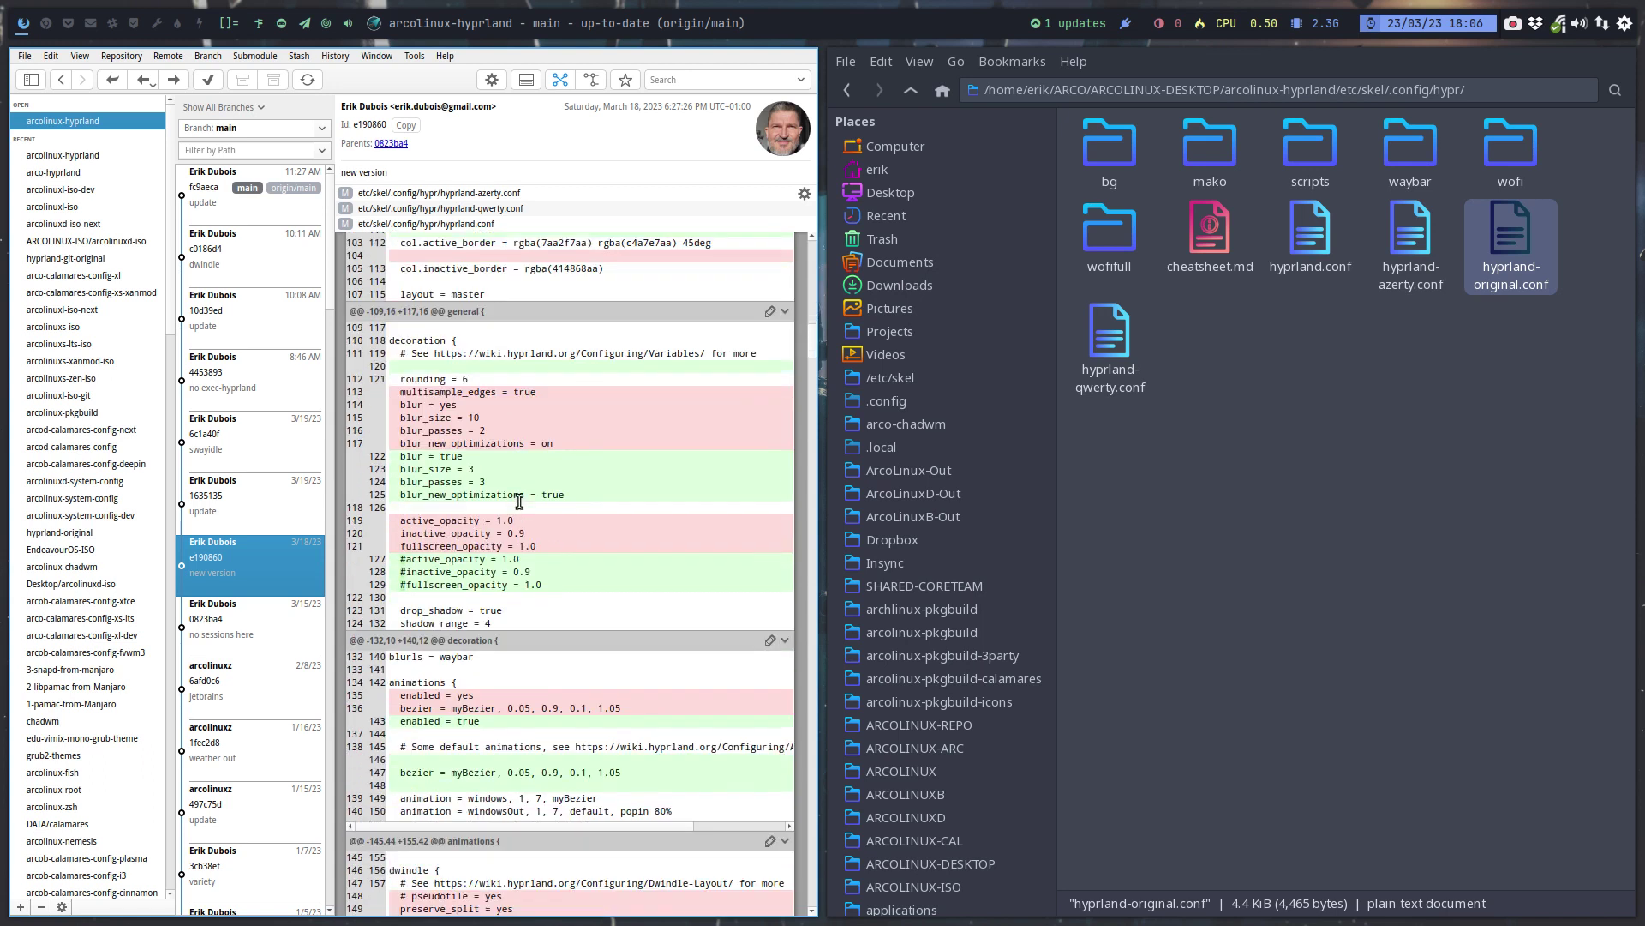
{"action": "scroll", "coordinate": [521, 501], "scroll_direction": "down", "scroll_amount": 5}
{"action": "scroll", "coordinate": [520, 501], "scroll_direction": "down", "scroll_amount": 5}
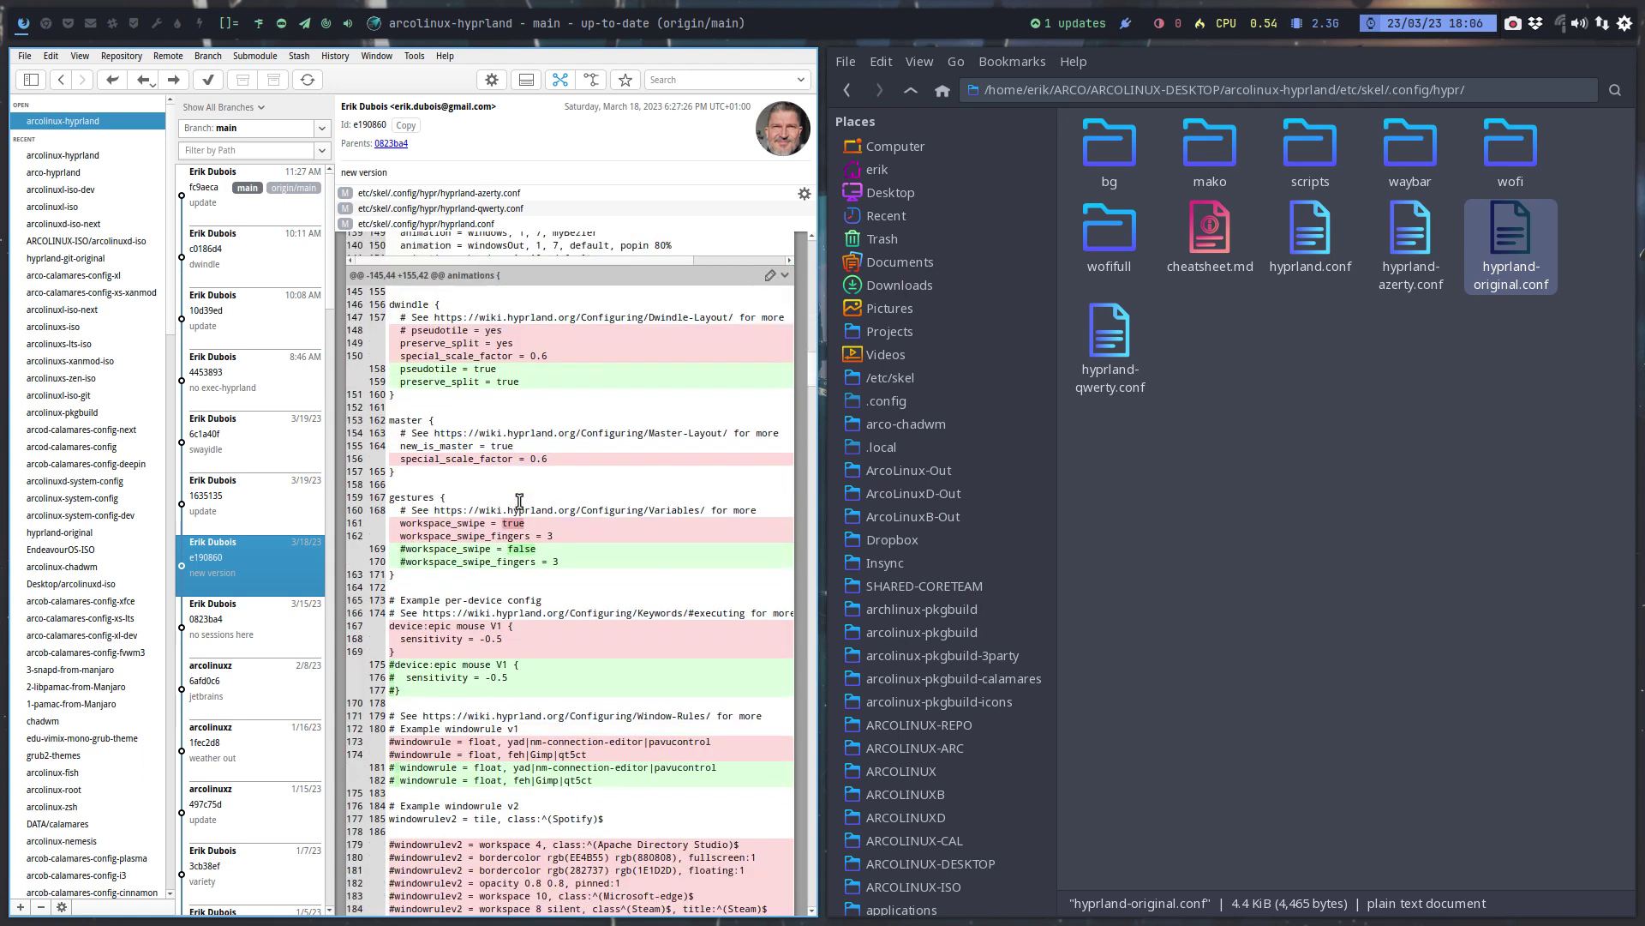
{"action": "scroll", "coordinate": [519, 500], "scroll_direction": "down", "scroll_amount": 5}
{"action": "scroll", "coordinate": [520, 500], "scroll_direction": "down", "scroll_amount": 5}
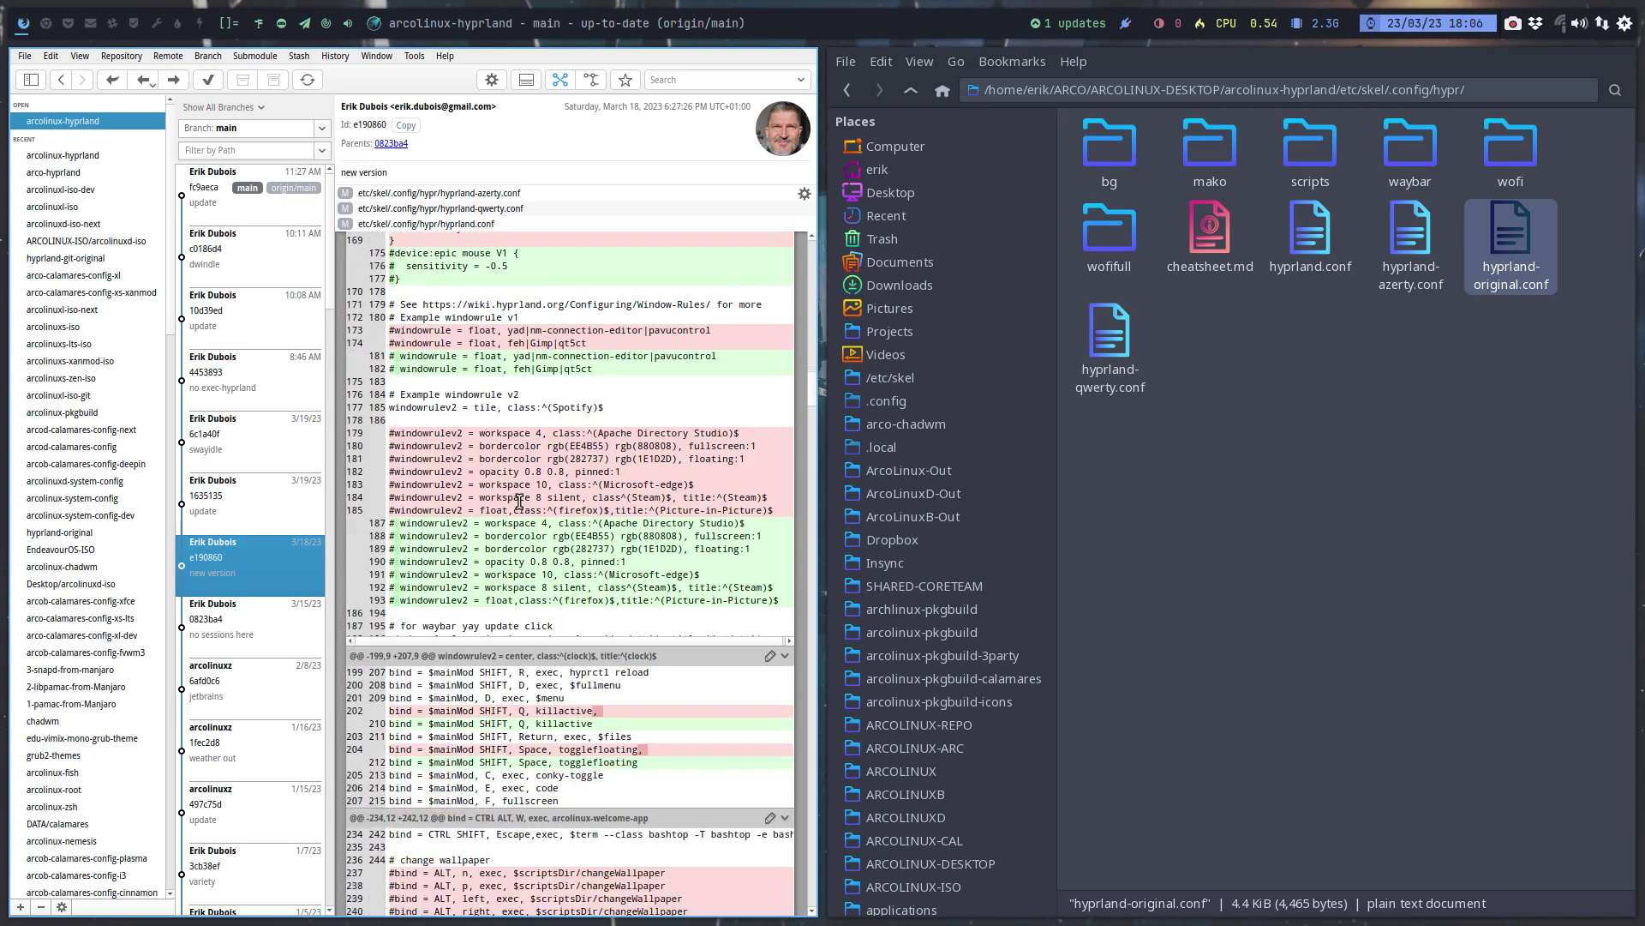
{"action": "scroll", "coordinate": [520, 500], "scroll_direction": "down", "scroll_amount": 5}
{"action": "scroll", "coordinate": [520, 500], "scroll_direction": "down", "scroll_amount": 5}
{"action": "scroll", "coordinate": [519, 499], "scroll_direction": "down", "scroll_amount": 5}
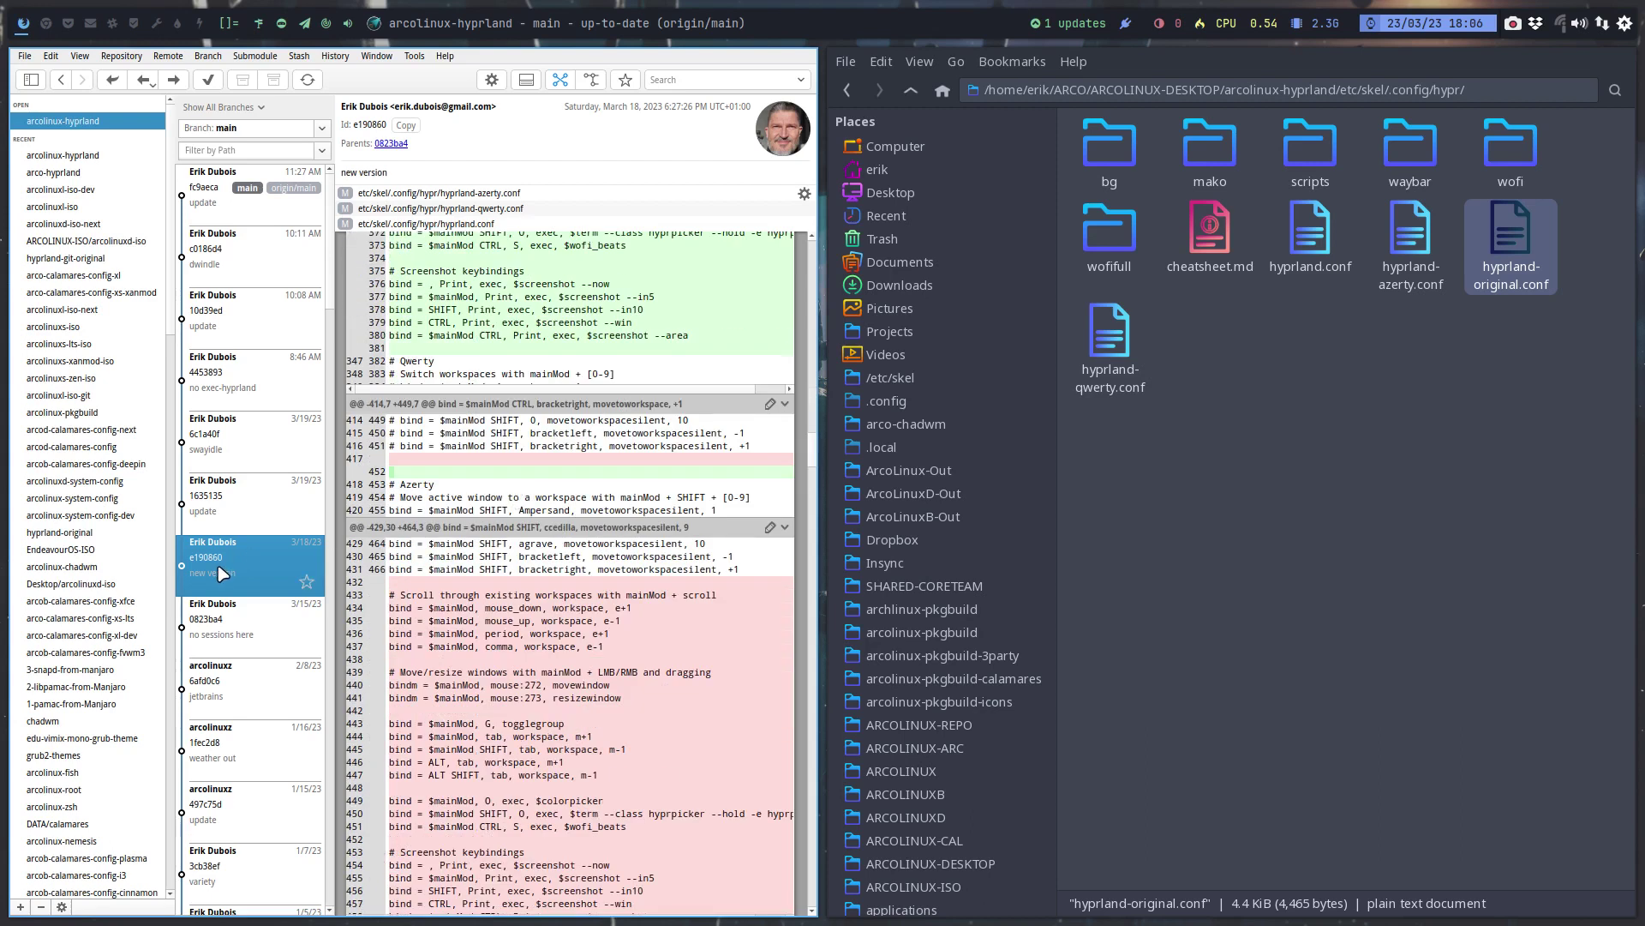
- Review commits 0823ba4 and 6afd0c6 'jetbrains', then close GitAhead
{"action": "left_click", "coordinate": [245, 624]}
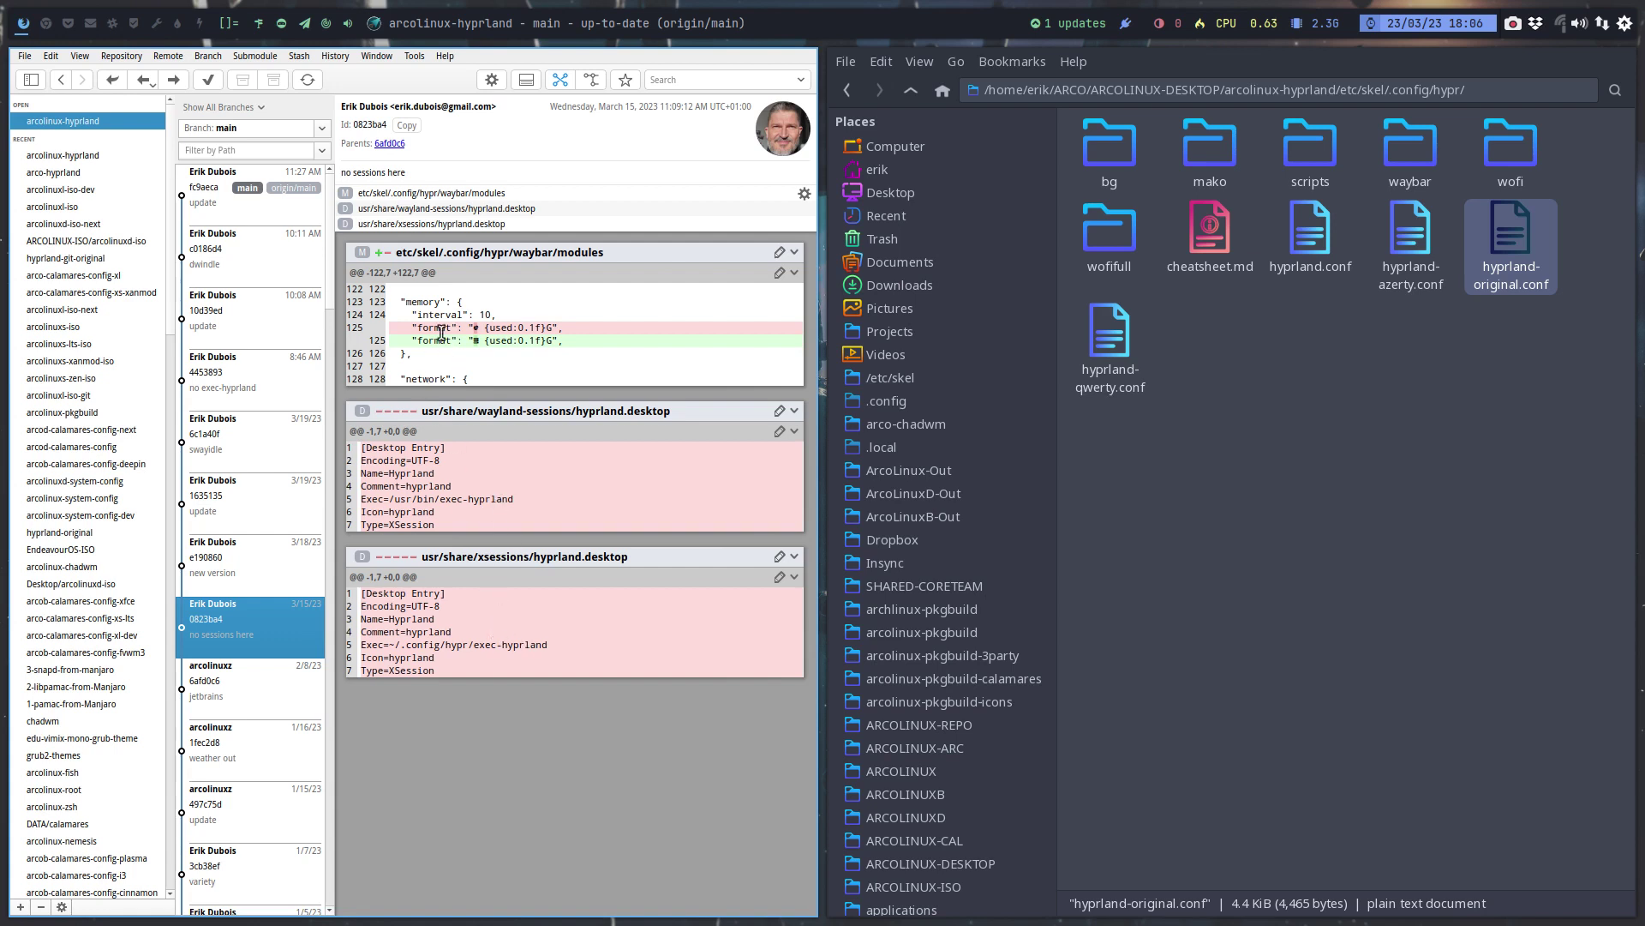
{"action": "left_click", "coordinate": [247, 702]}
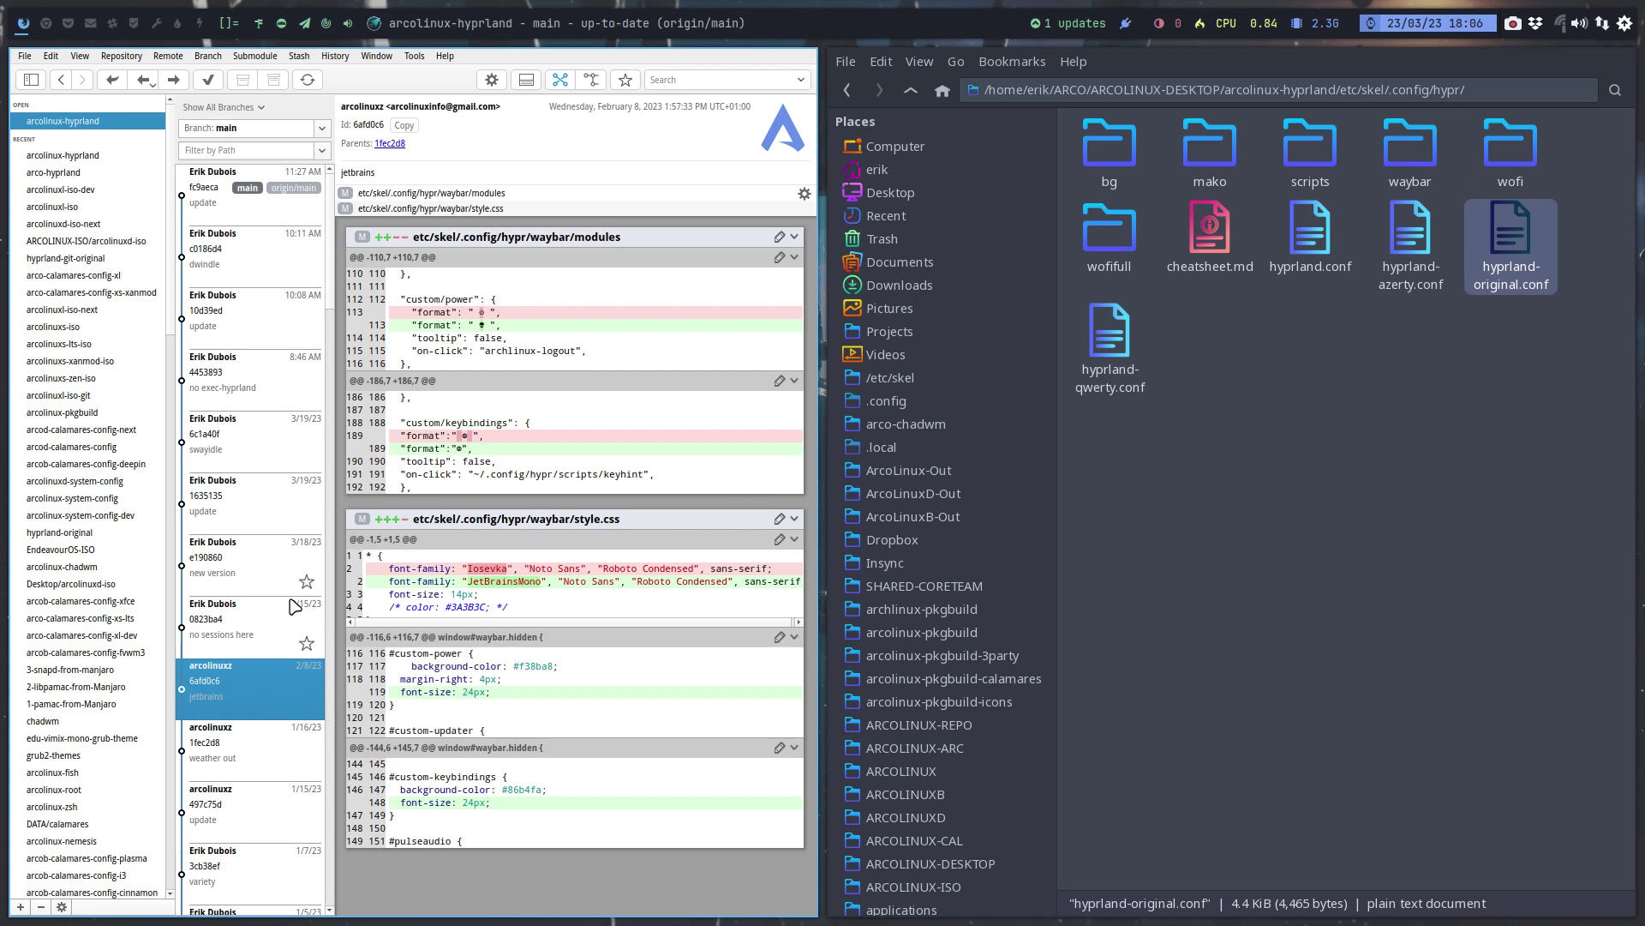
{"action": "mouse_move", "coordinate": [250, 681]}
{"action": "key", "text": "super+q"}
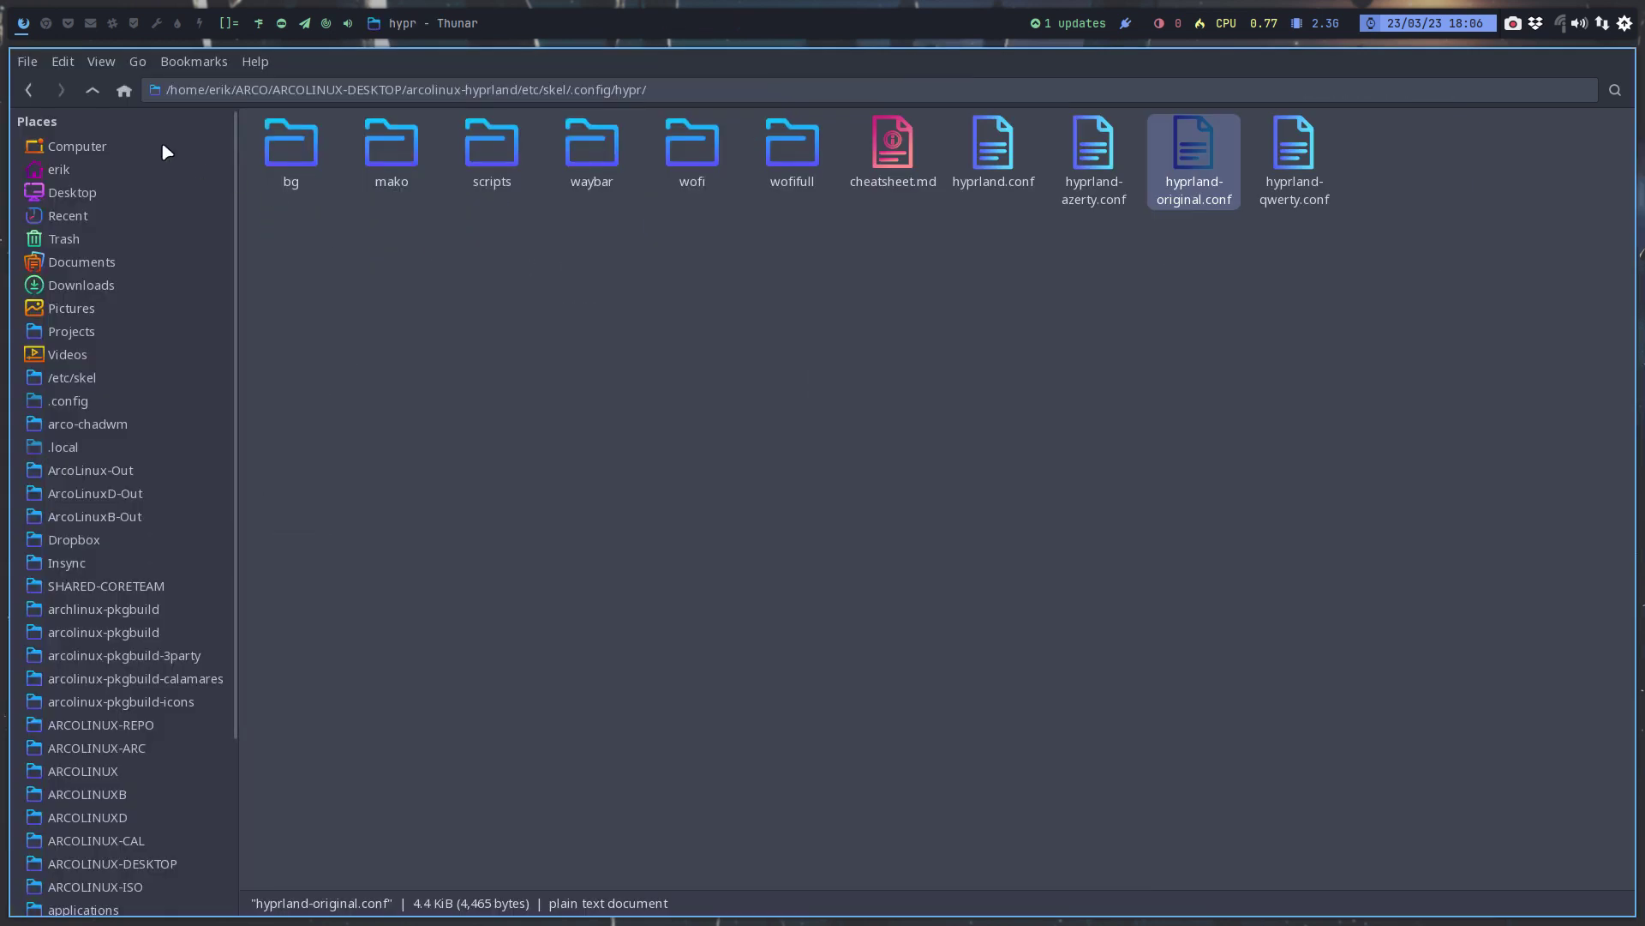
- Open arcolinux-pkgbuild-3party > ArcoLinux_special > HYPRLAND-DEV > hyprland-git-original
{"action": "left_click", "coordinate": [92, 91]}
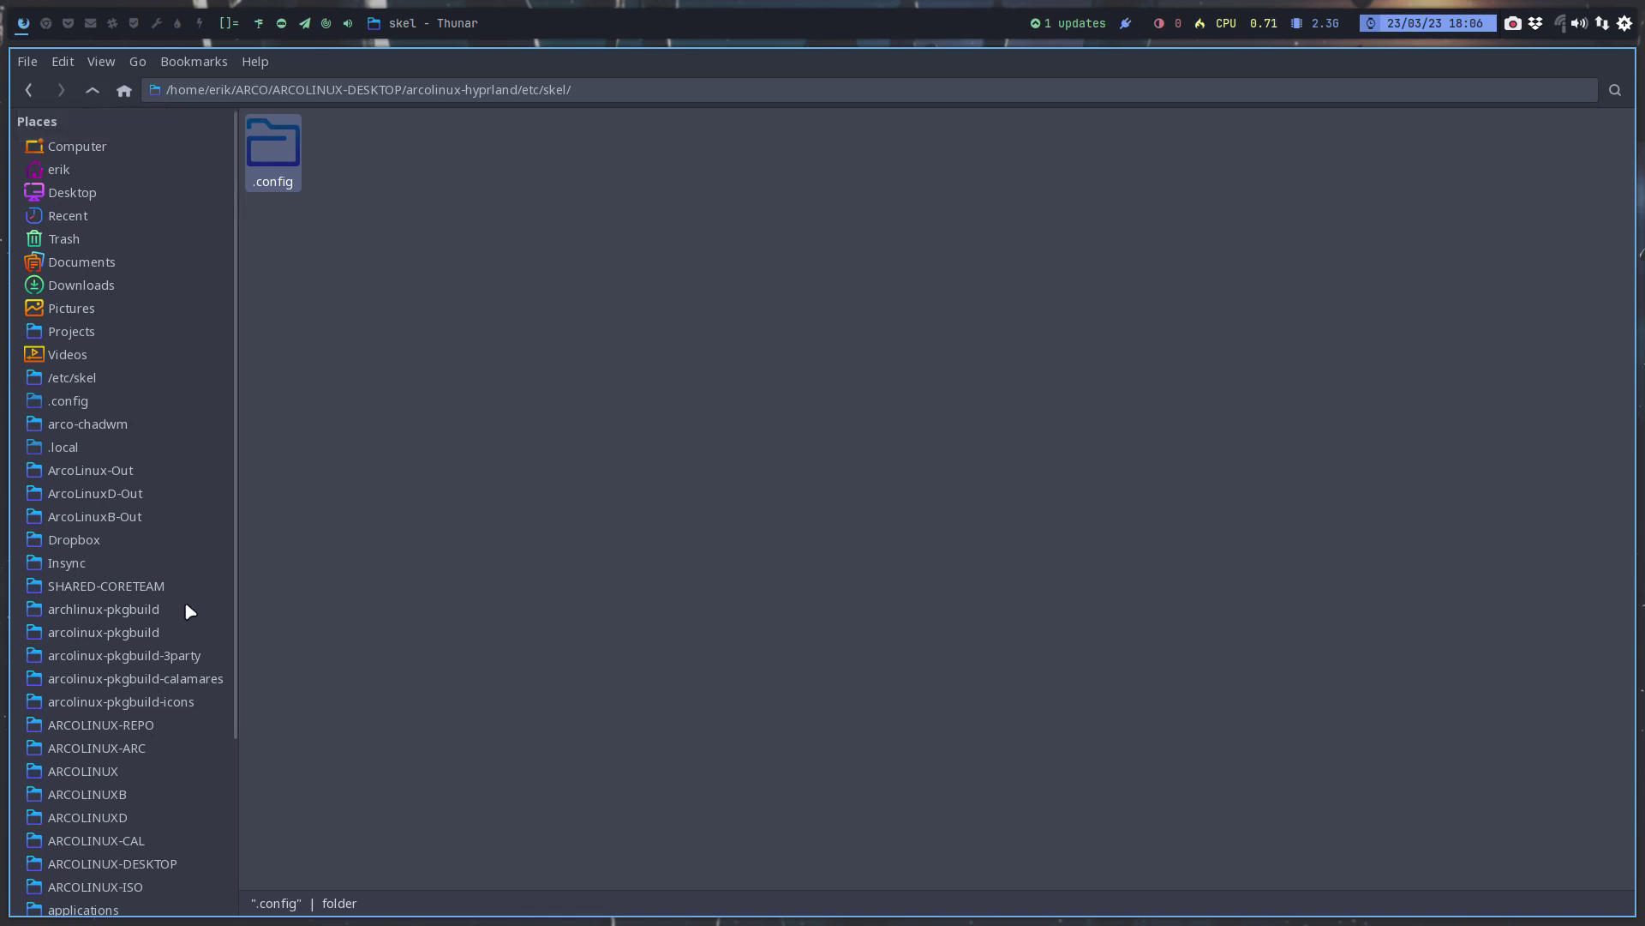
{"action": "left_click", "coordinate": [92, 90]}
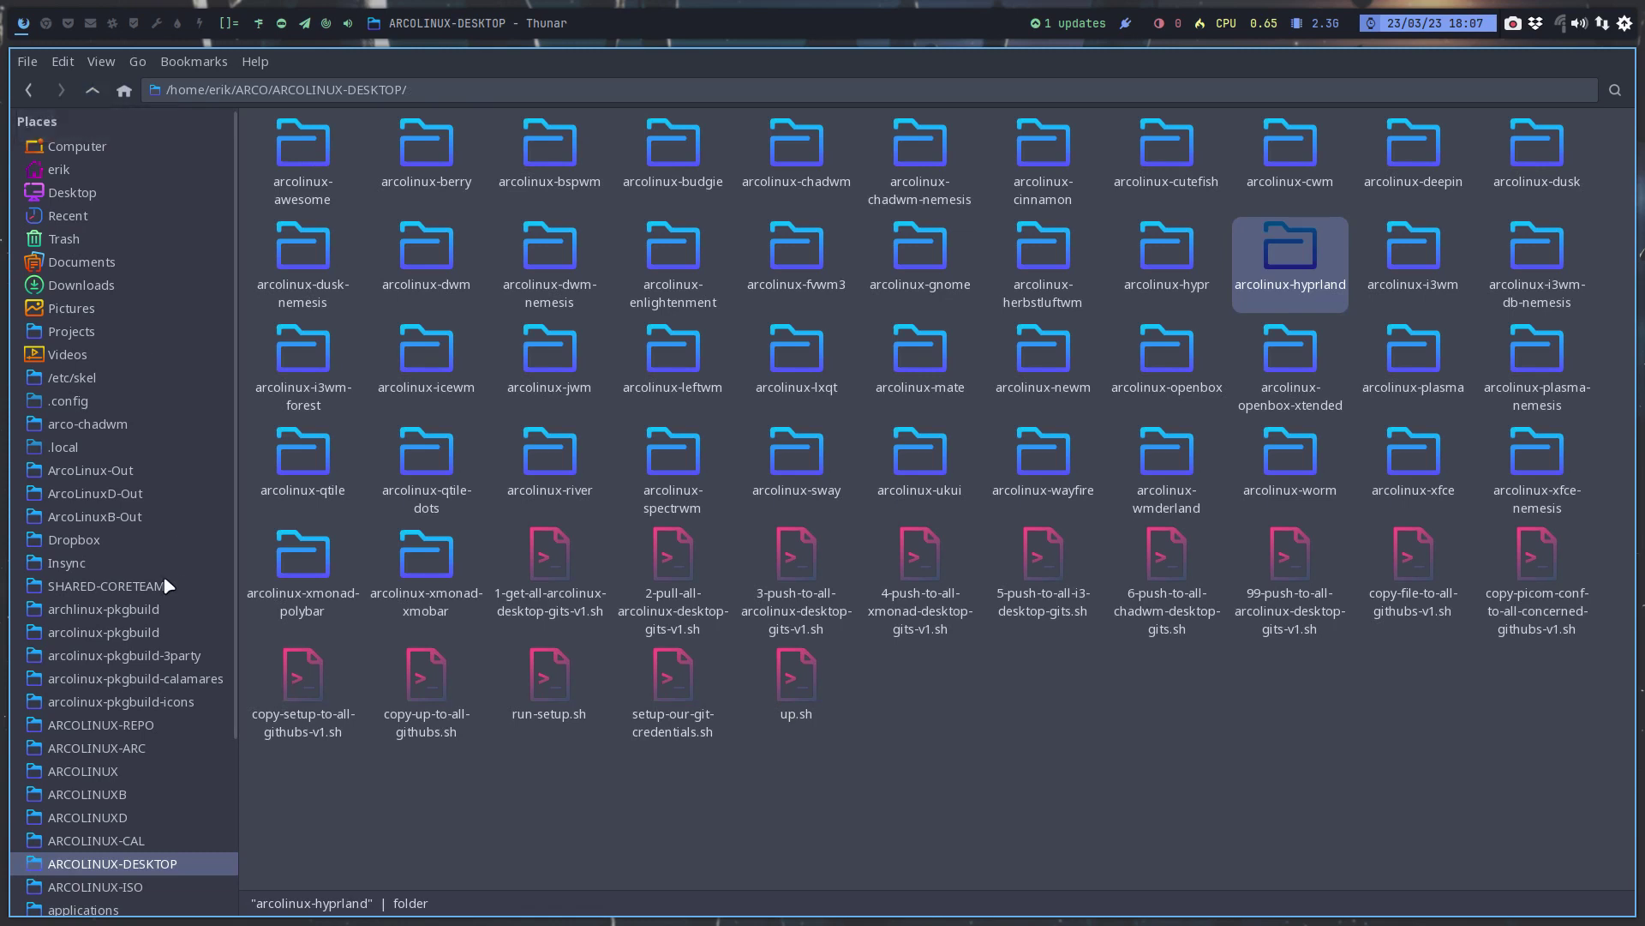
{"action": "left_click", "coordinate": [155, 678]}
{"action": "key", "text": "Up"}
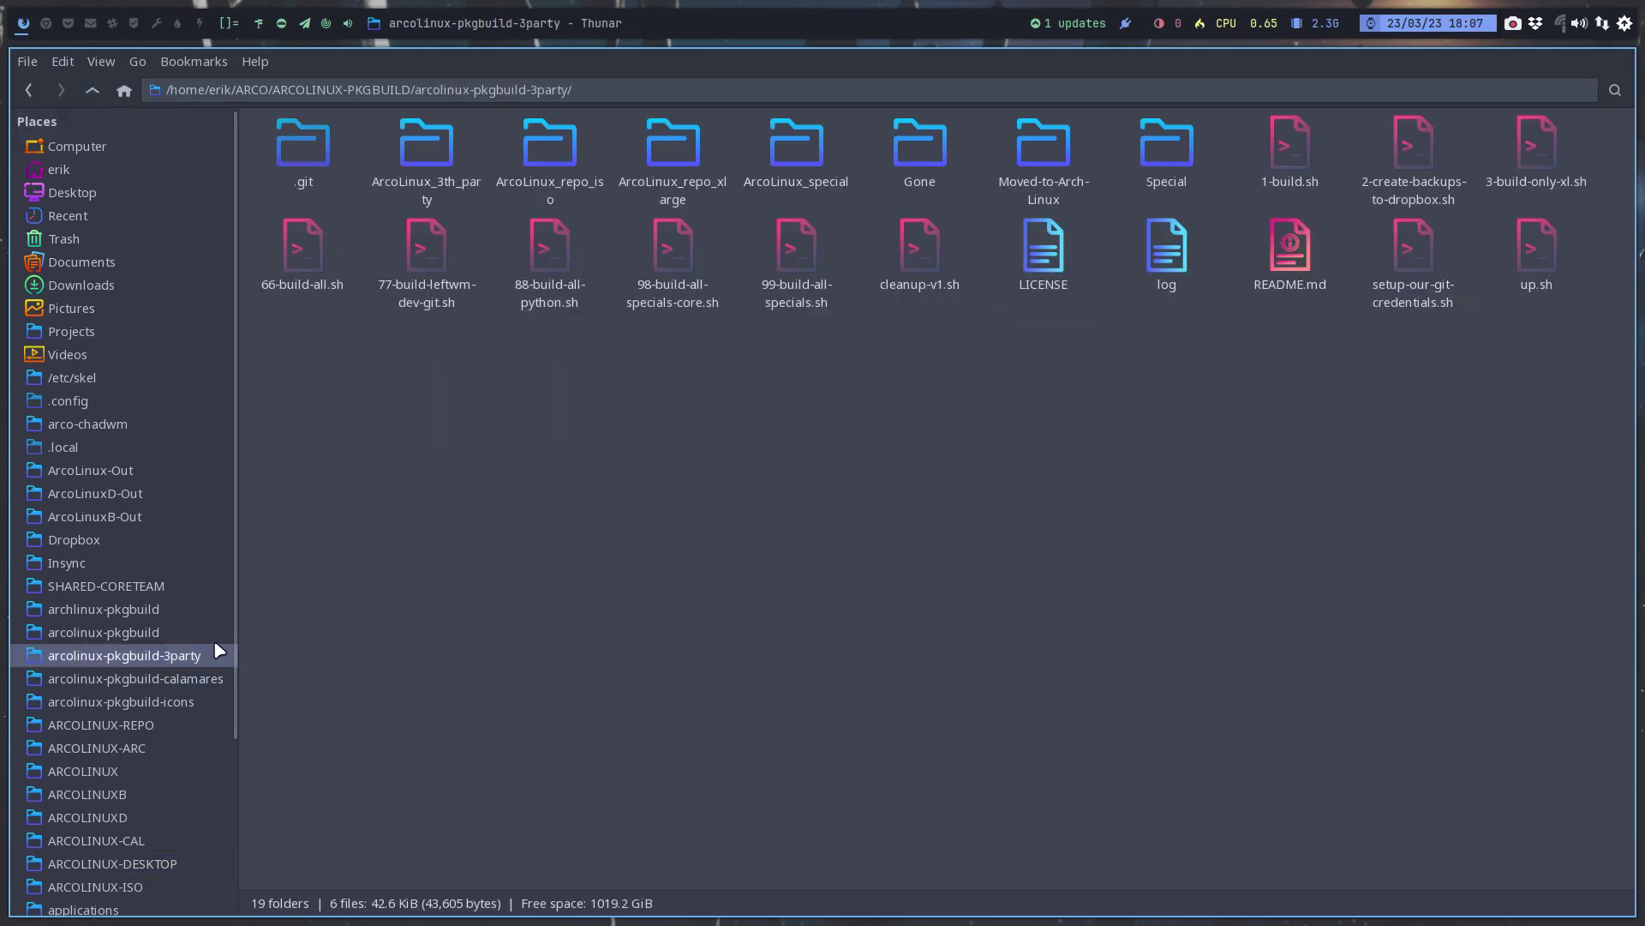
{"action": "double_click", "coordinate": [795, 147]}
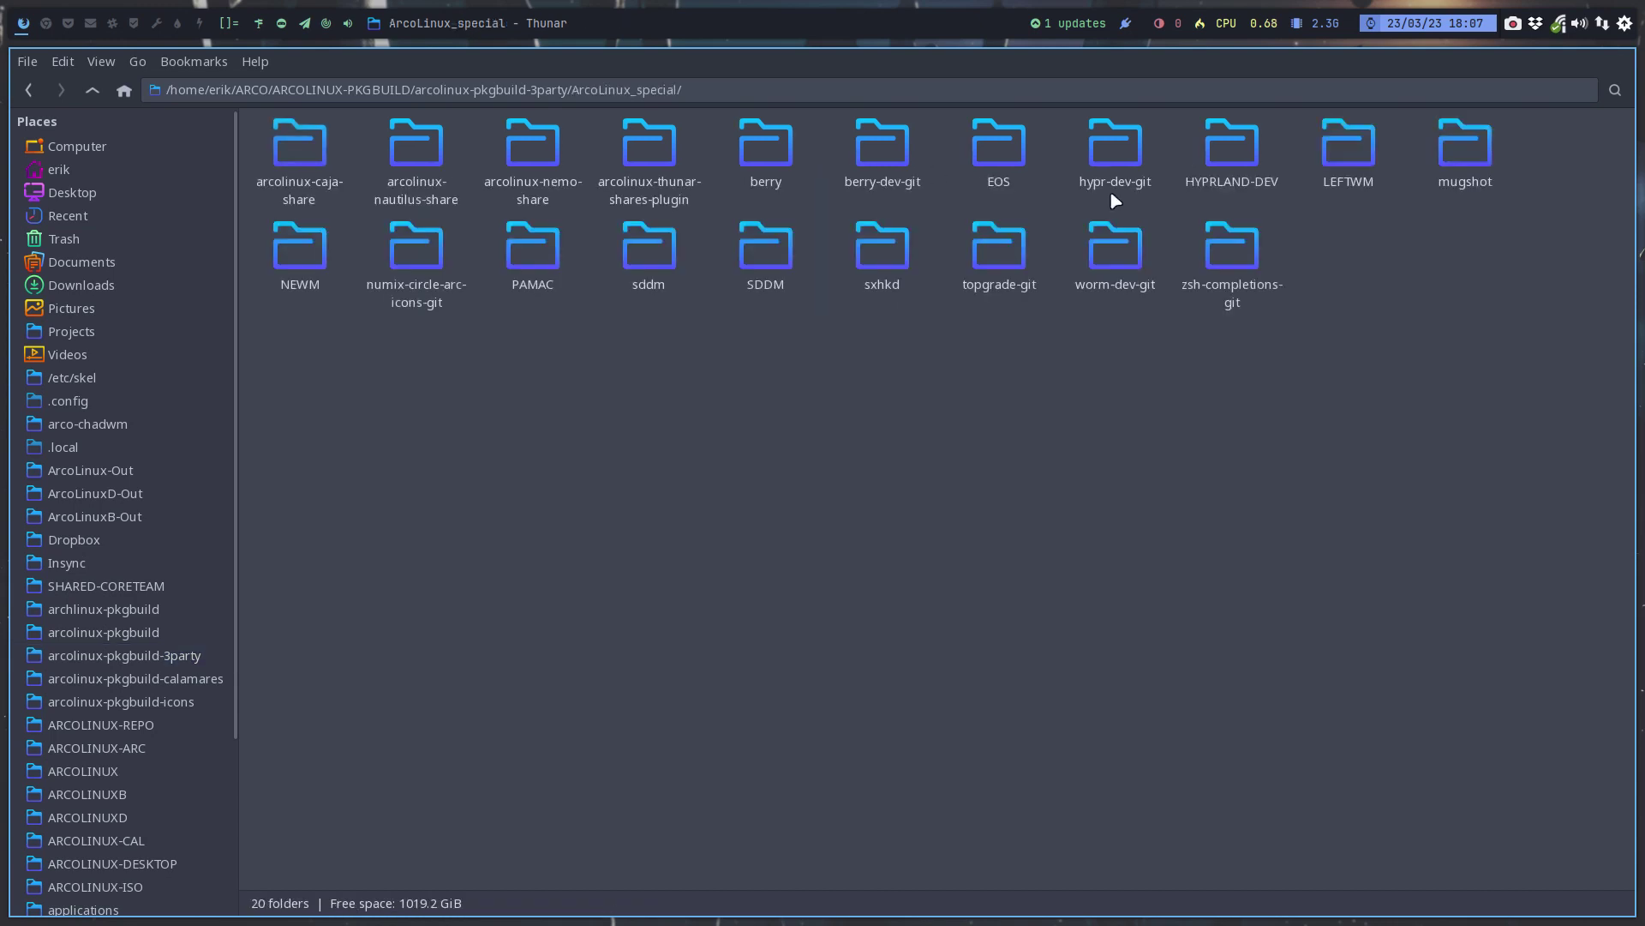
{"action": "double_click", "coordinate": [1221, 153]}
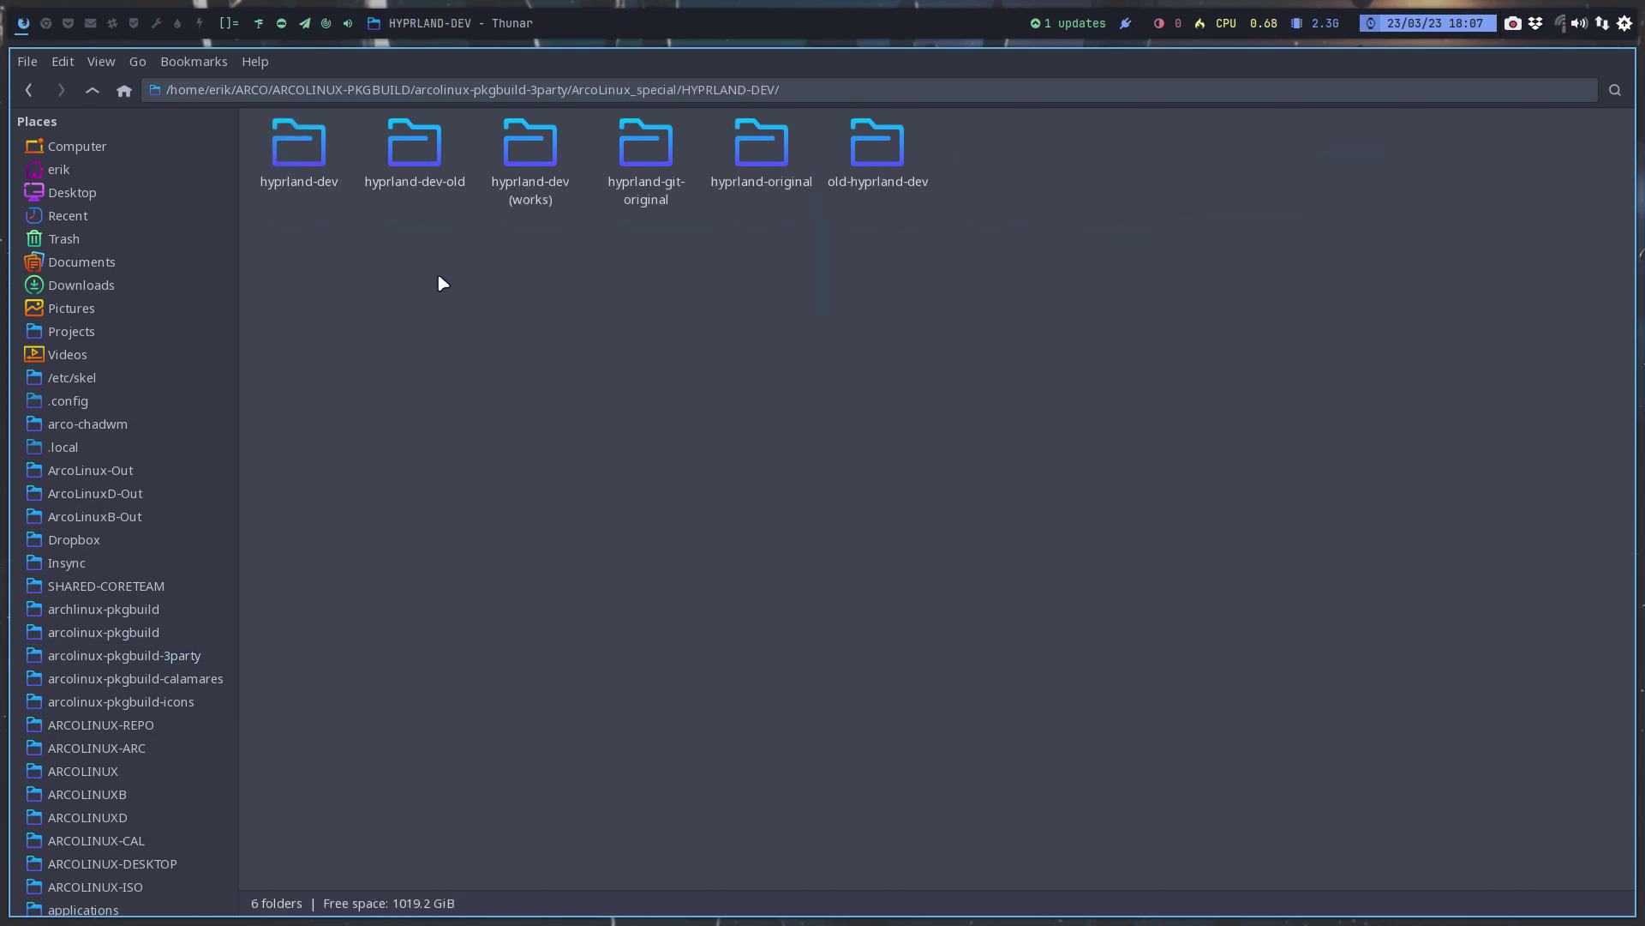
{"action": "key", "text": "ctrl+a"}
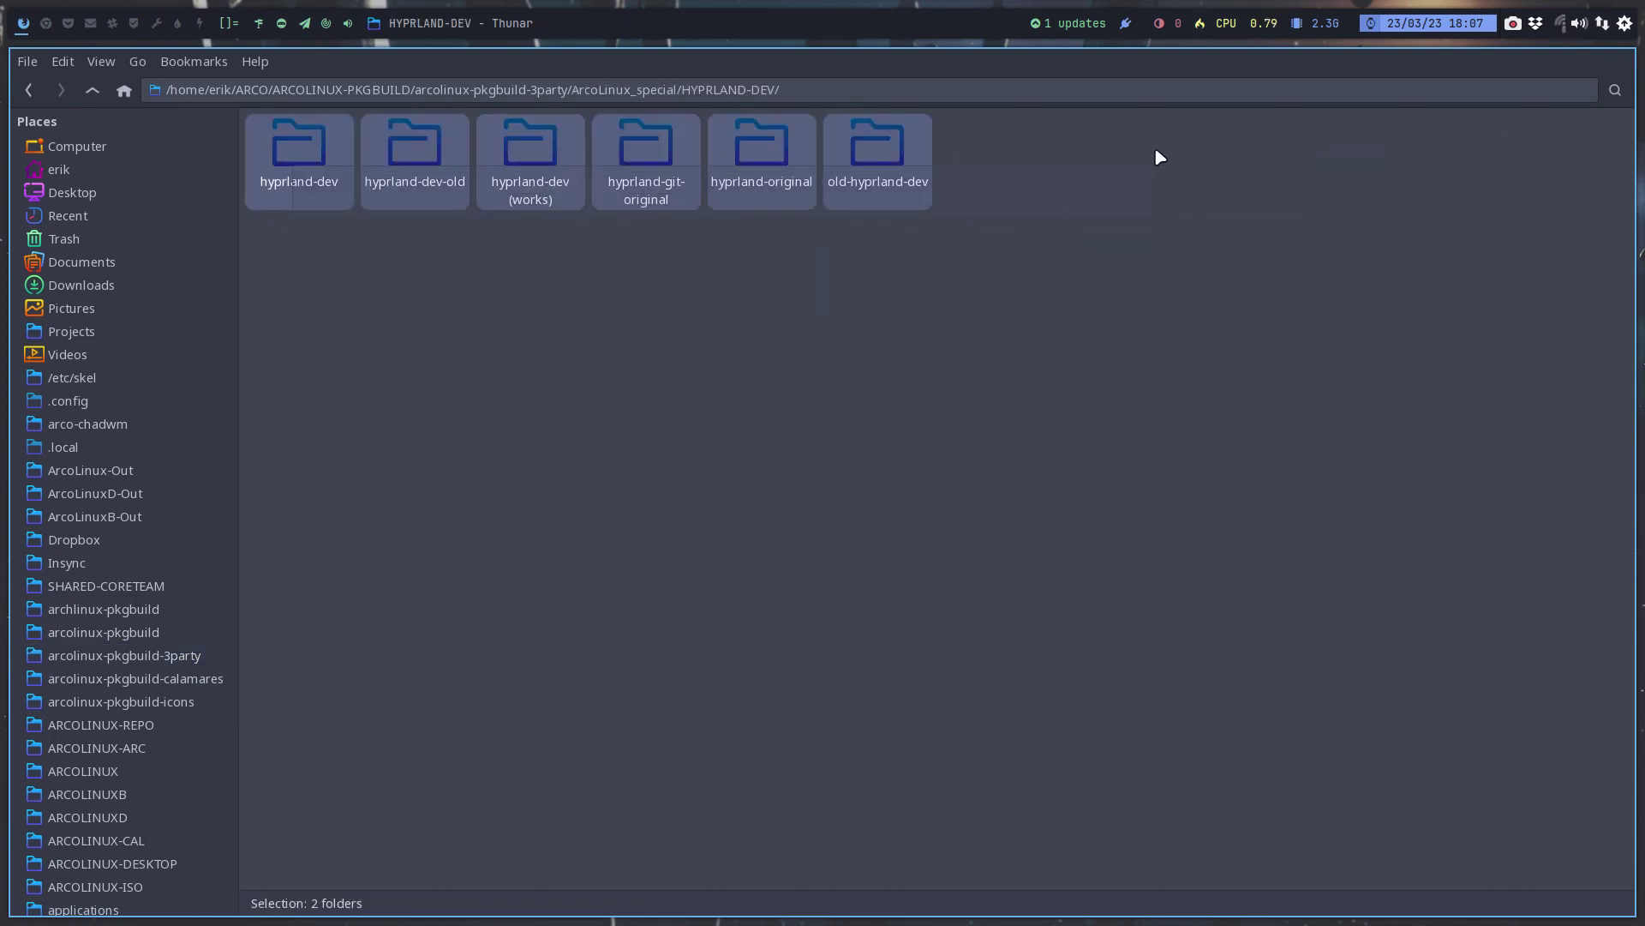
{"action": "left_click", "coordinate": [548, 373]}
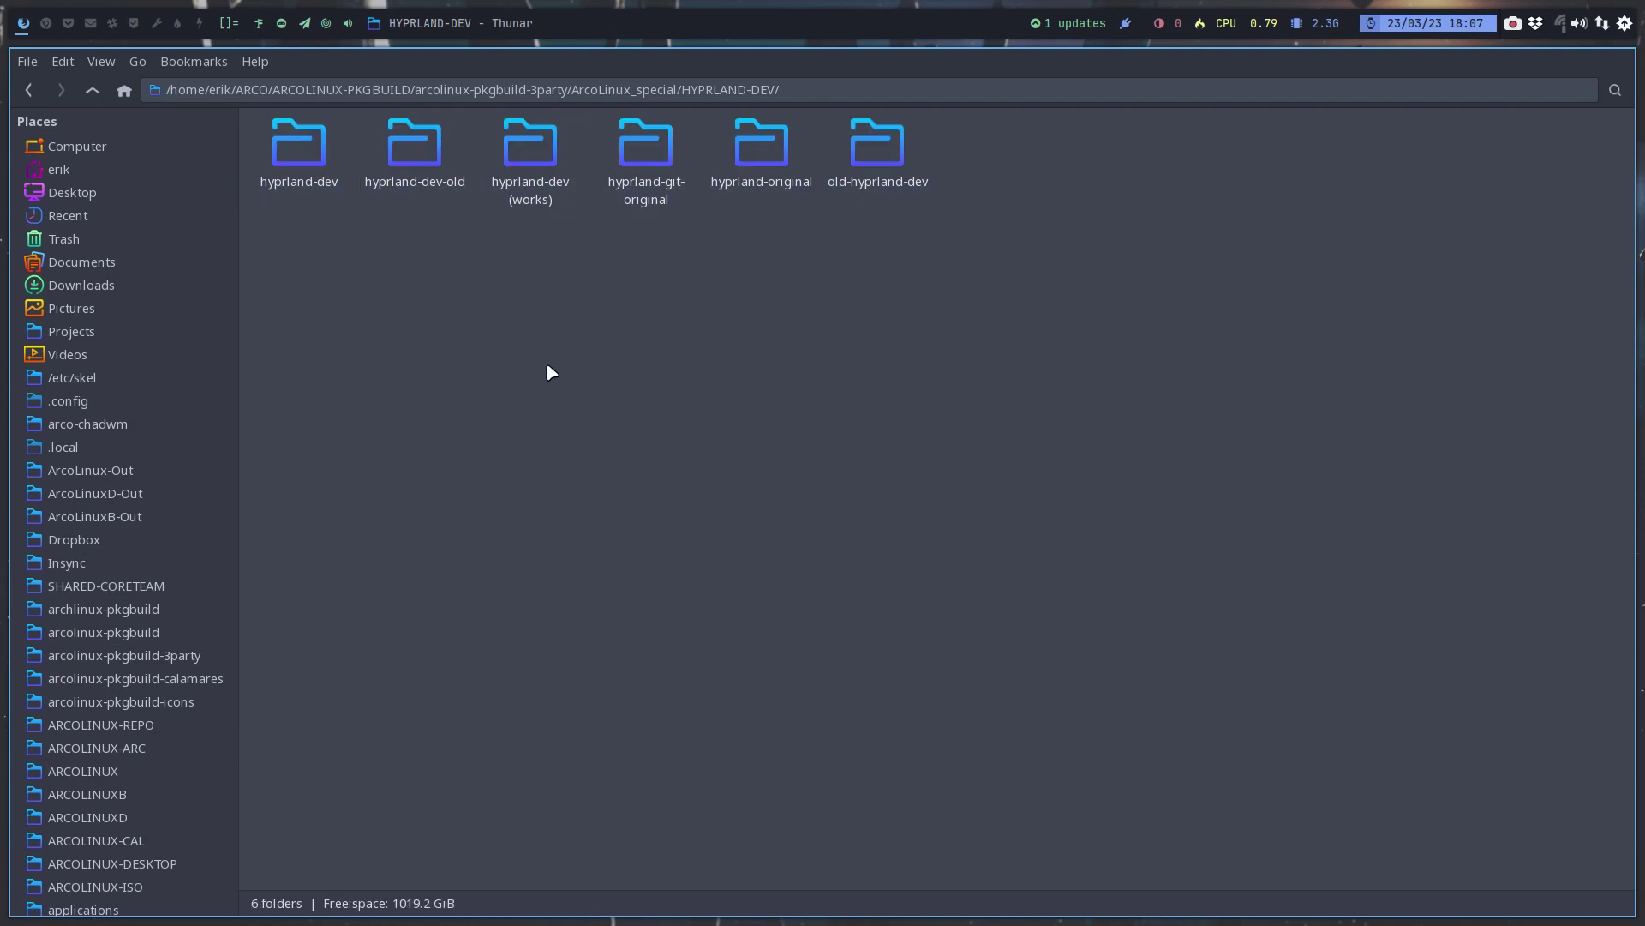
{"action": "double_click", "coordinate": [648, 149]}
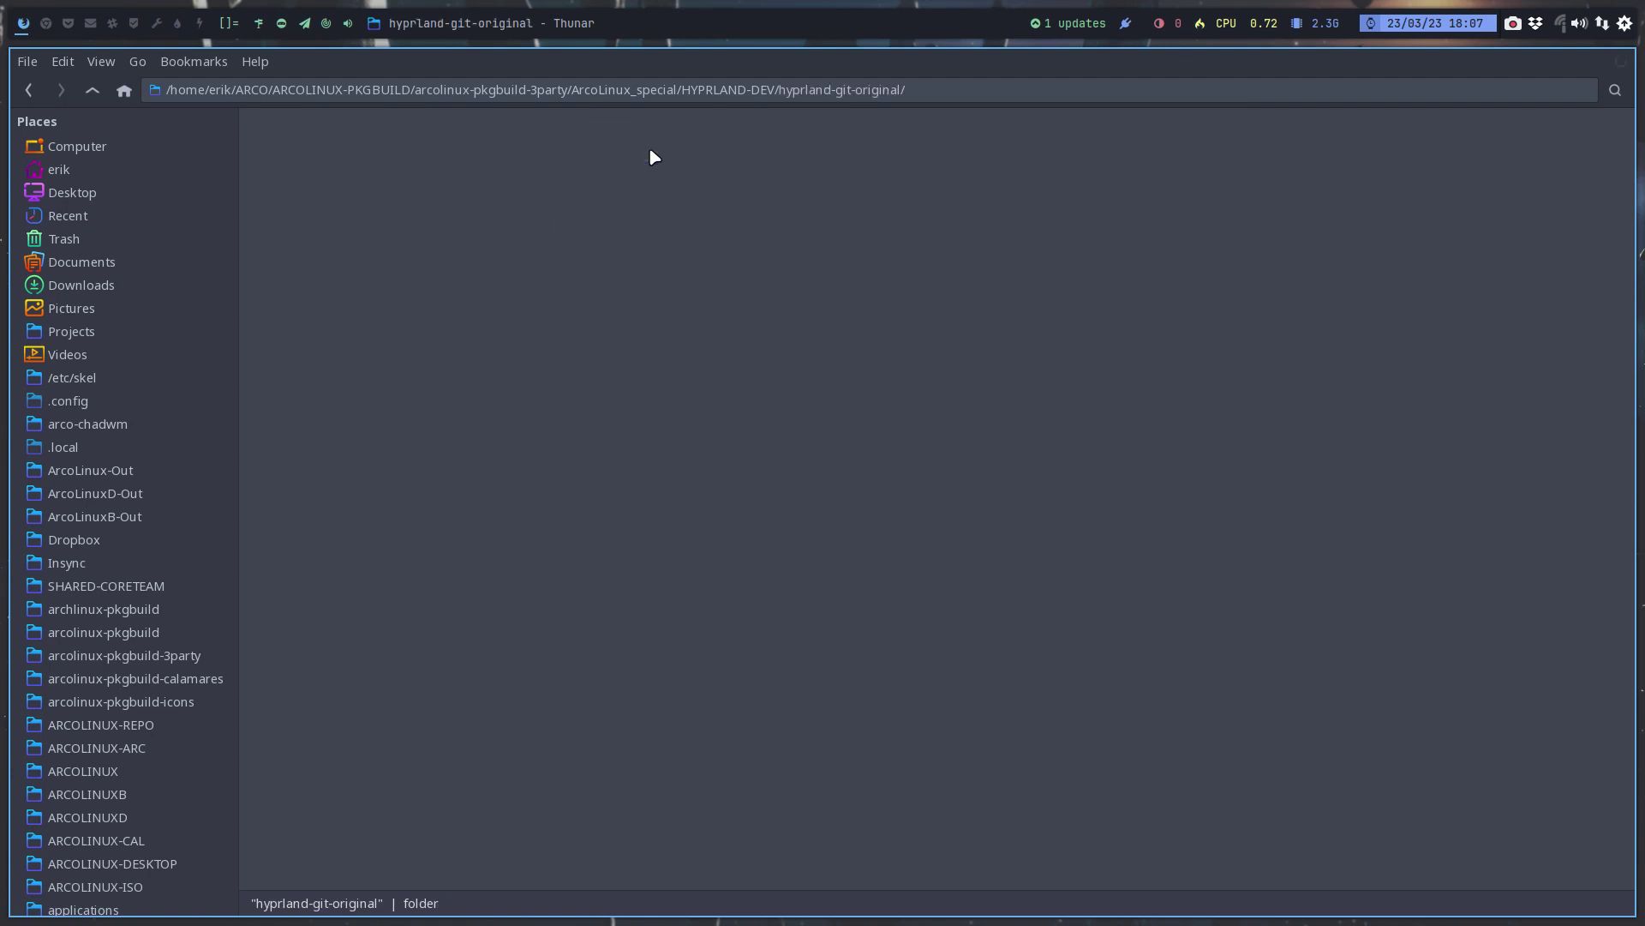
- Run git pull in a terminal in this folder, then close the terminal
{"action": "right_click", "coordinate": [759, 282]}
{"action": "left_click", "coordinate": [848, 386]}
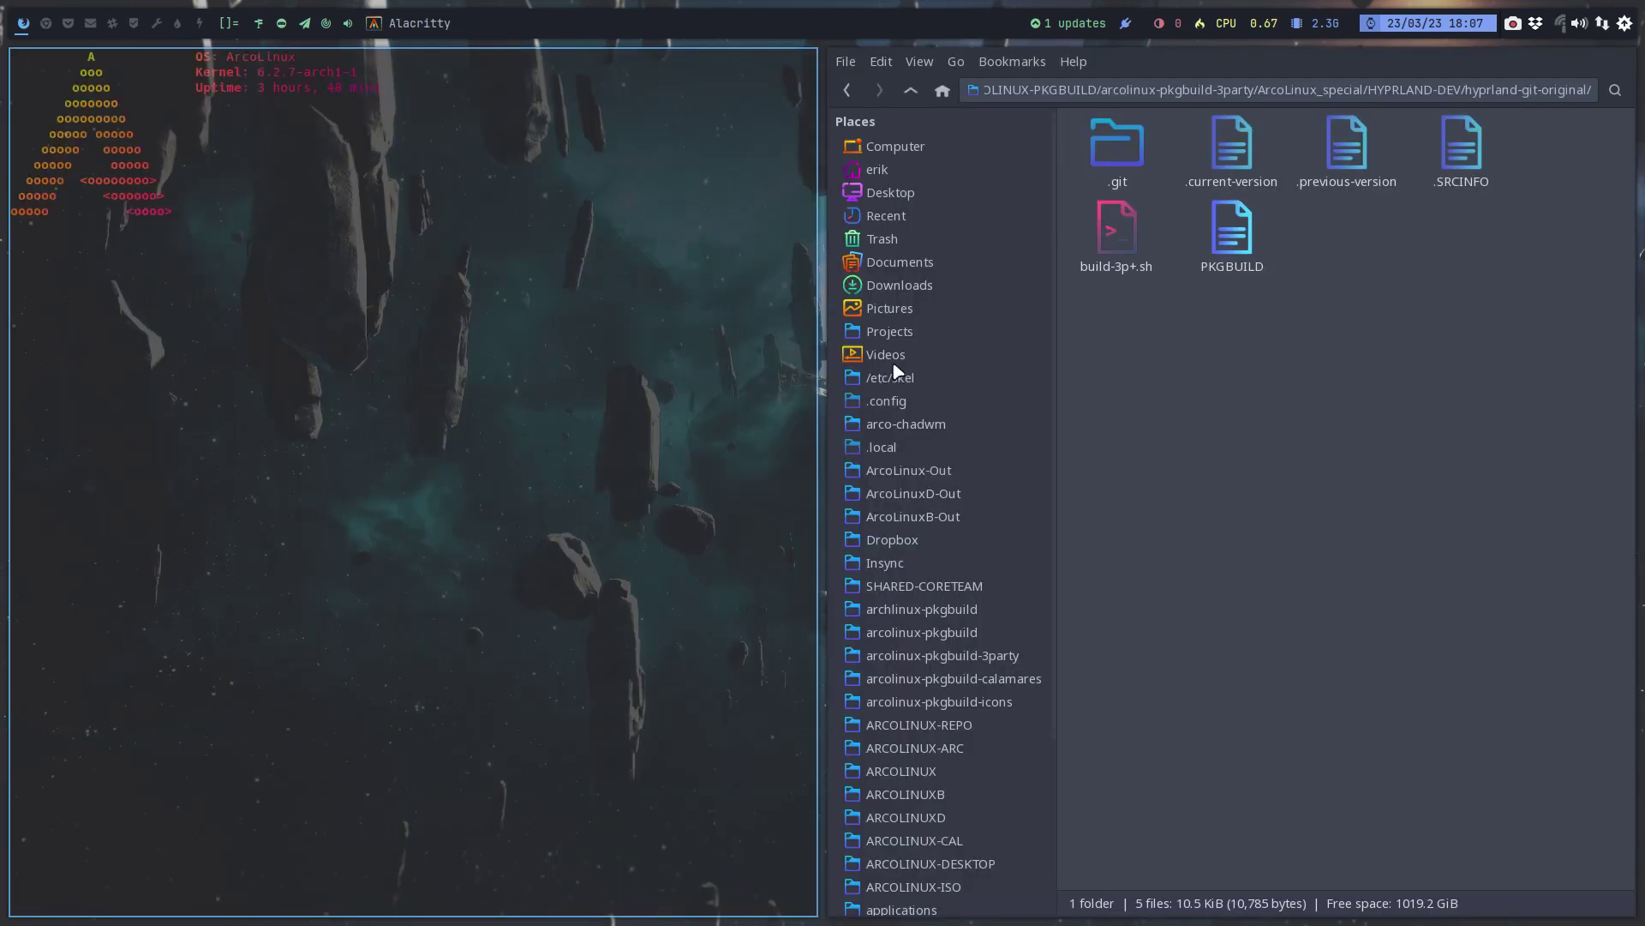
{"action": "type", "text": "git pull"}
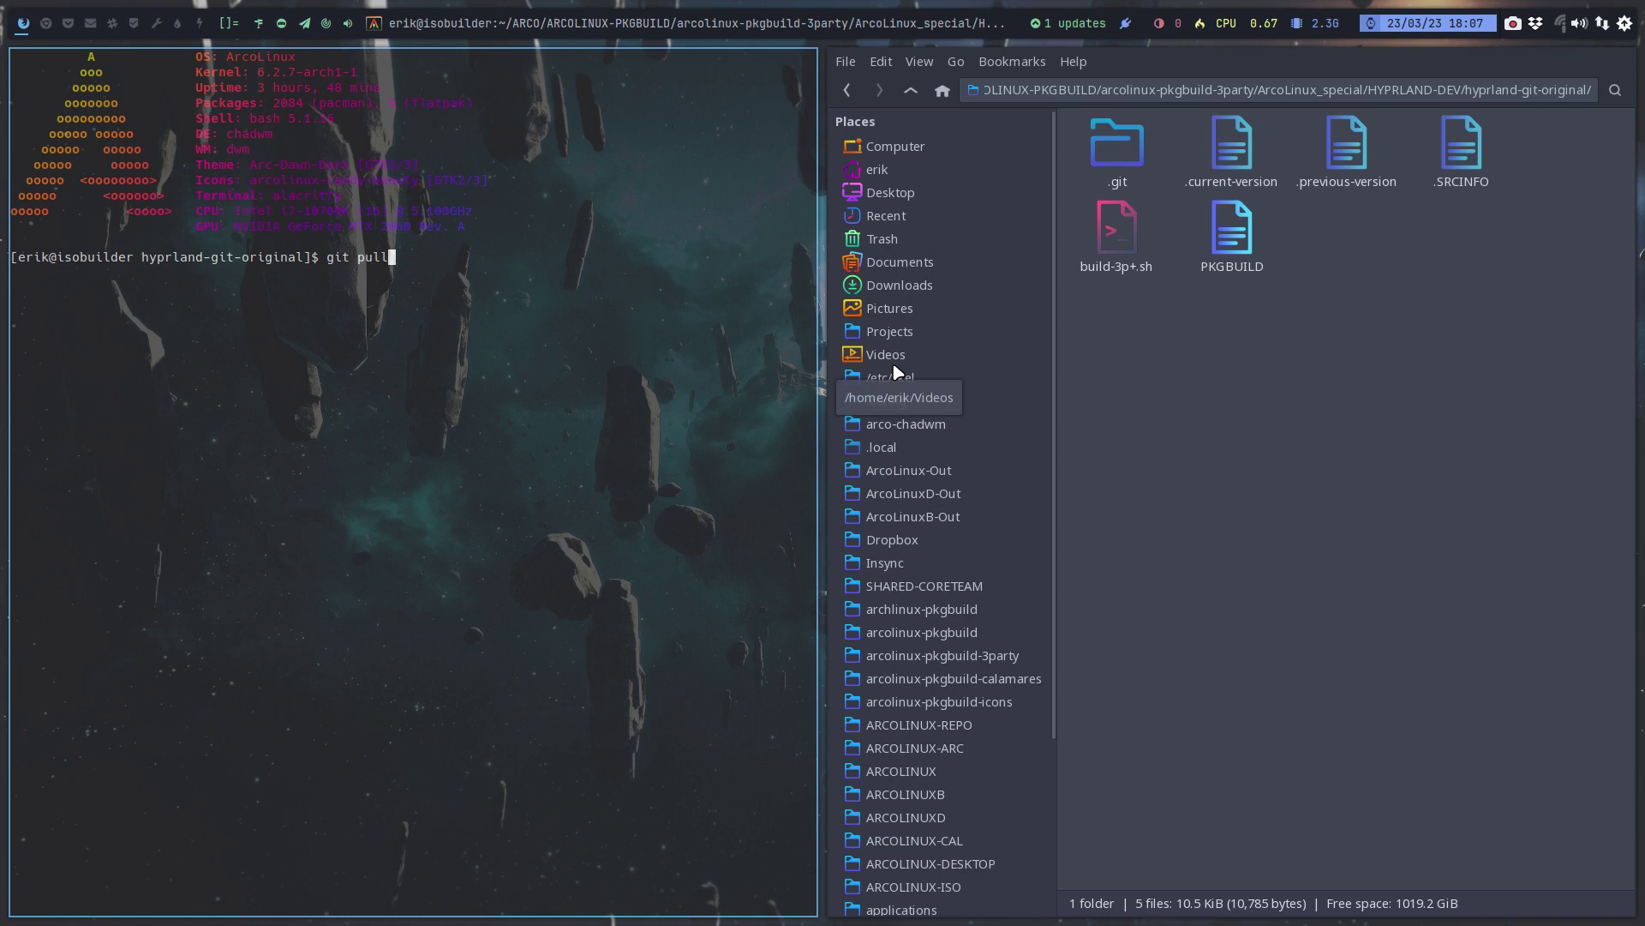
{"action": "key", "text": "Return"}
{"action": "key", "text": "ctrl+d"}
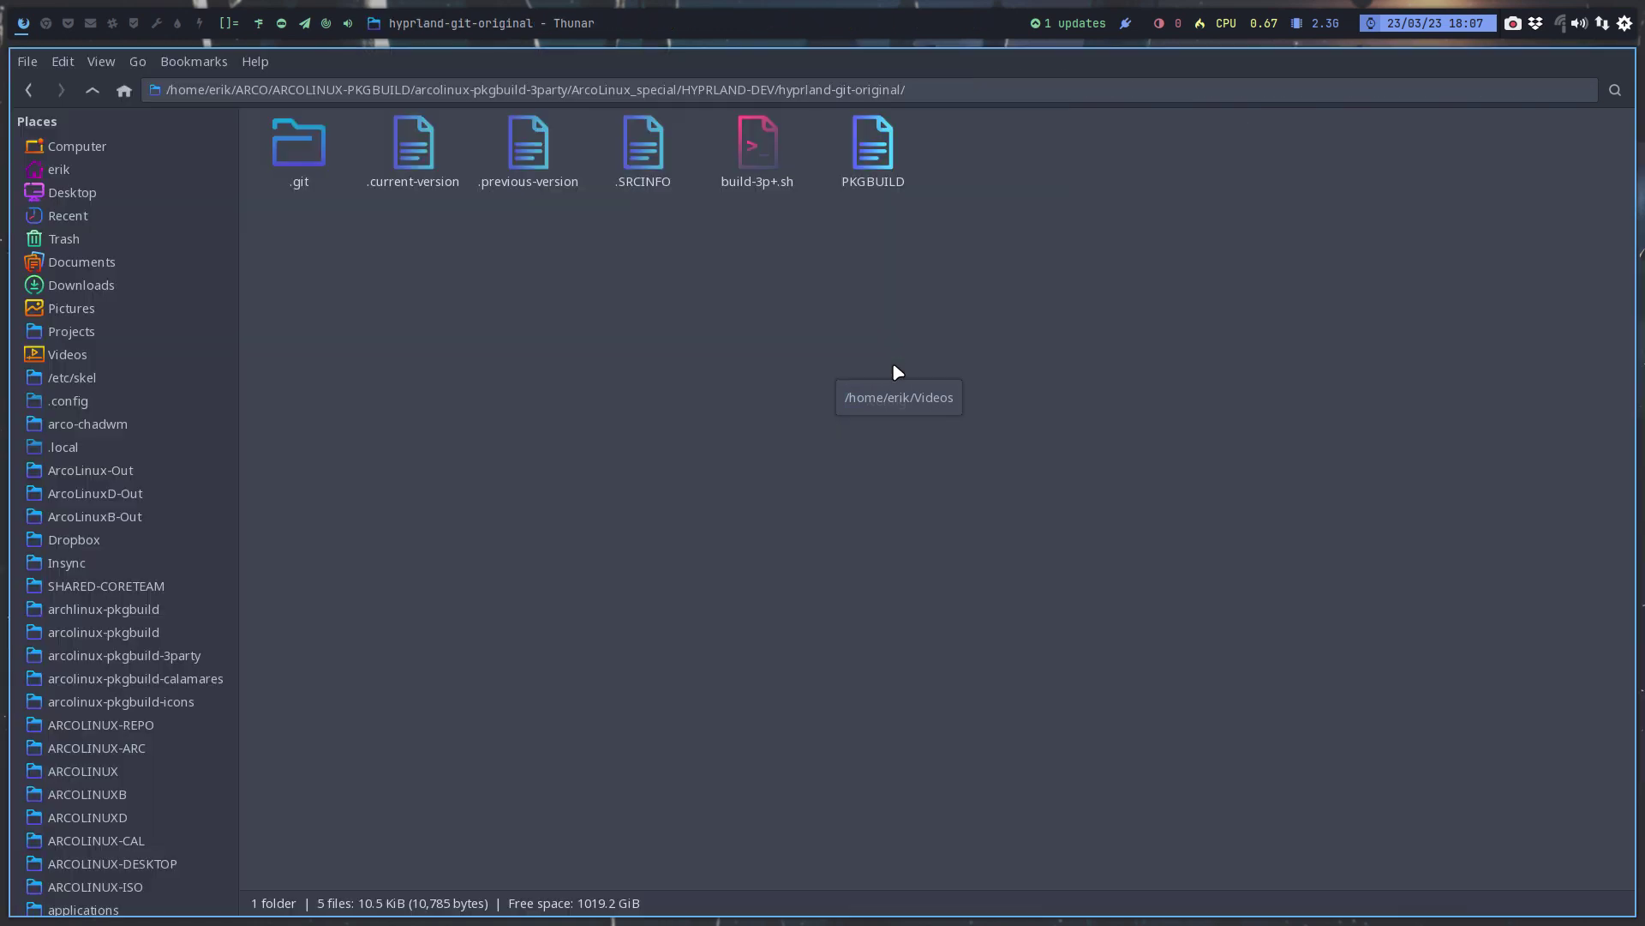
- From HYPRLAND-DEV, compare the hyprland-dev and hyprland-git-original folders in Meld
{"action": "left_click", "coordinate": [93, 87]}
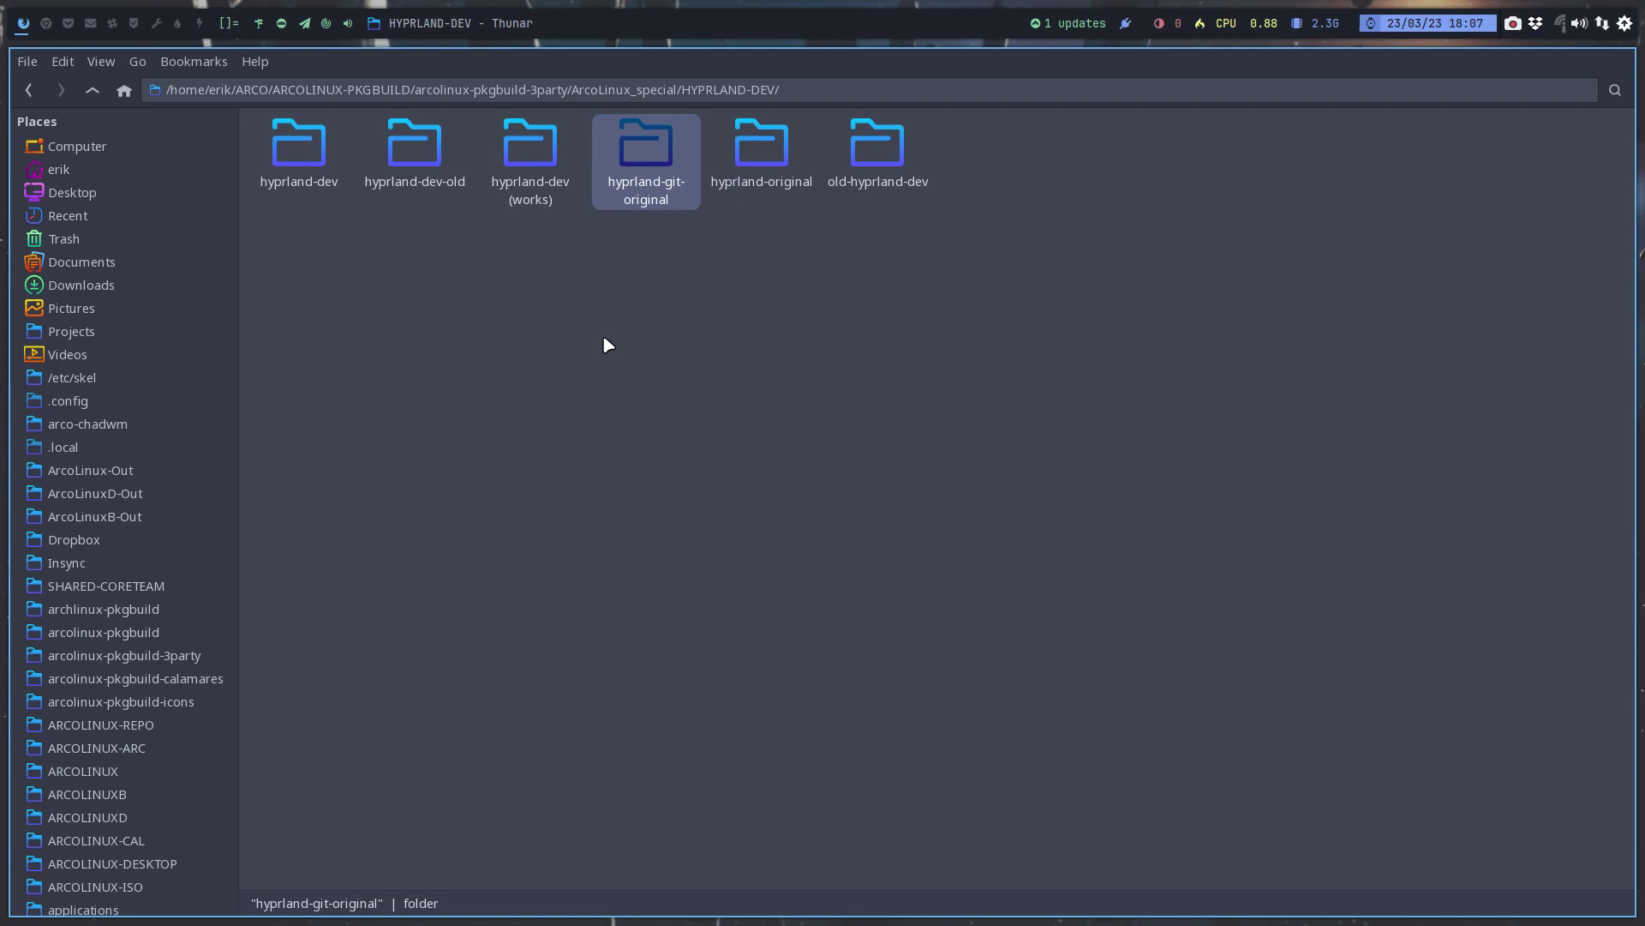
{"action": "left_click", "coordinate": [301, 155]}
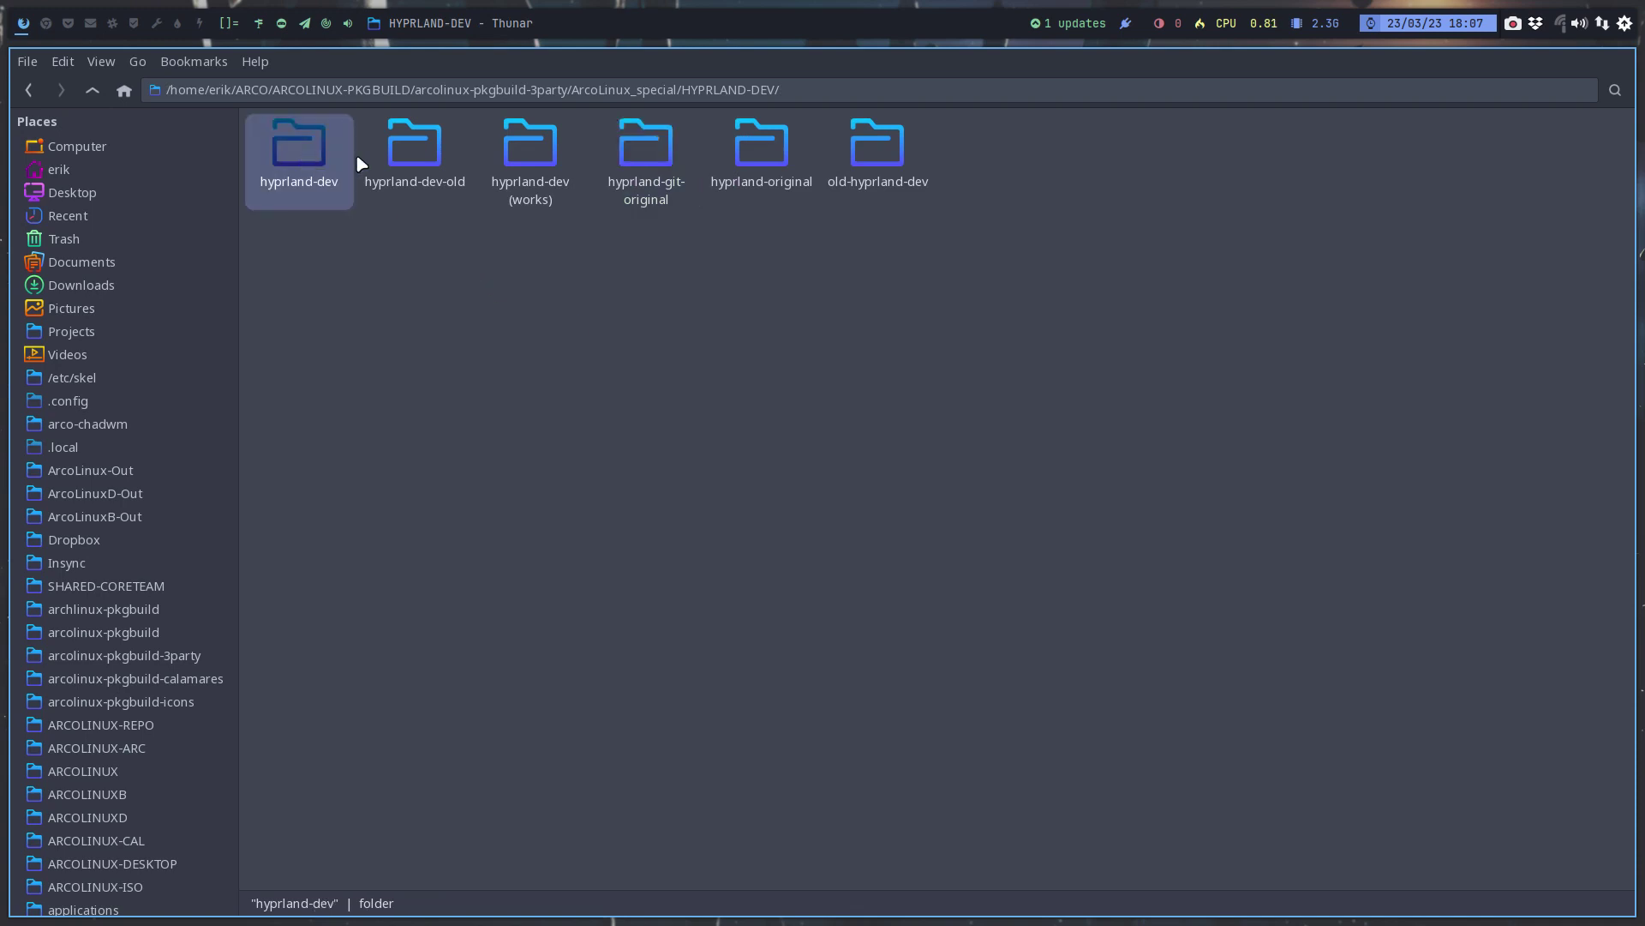
{"action": "left_click", "coordinate": [649, 157], "text": "ctrl"}
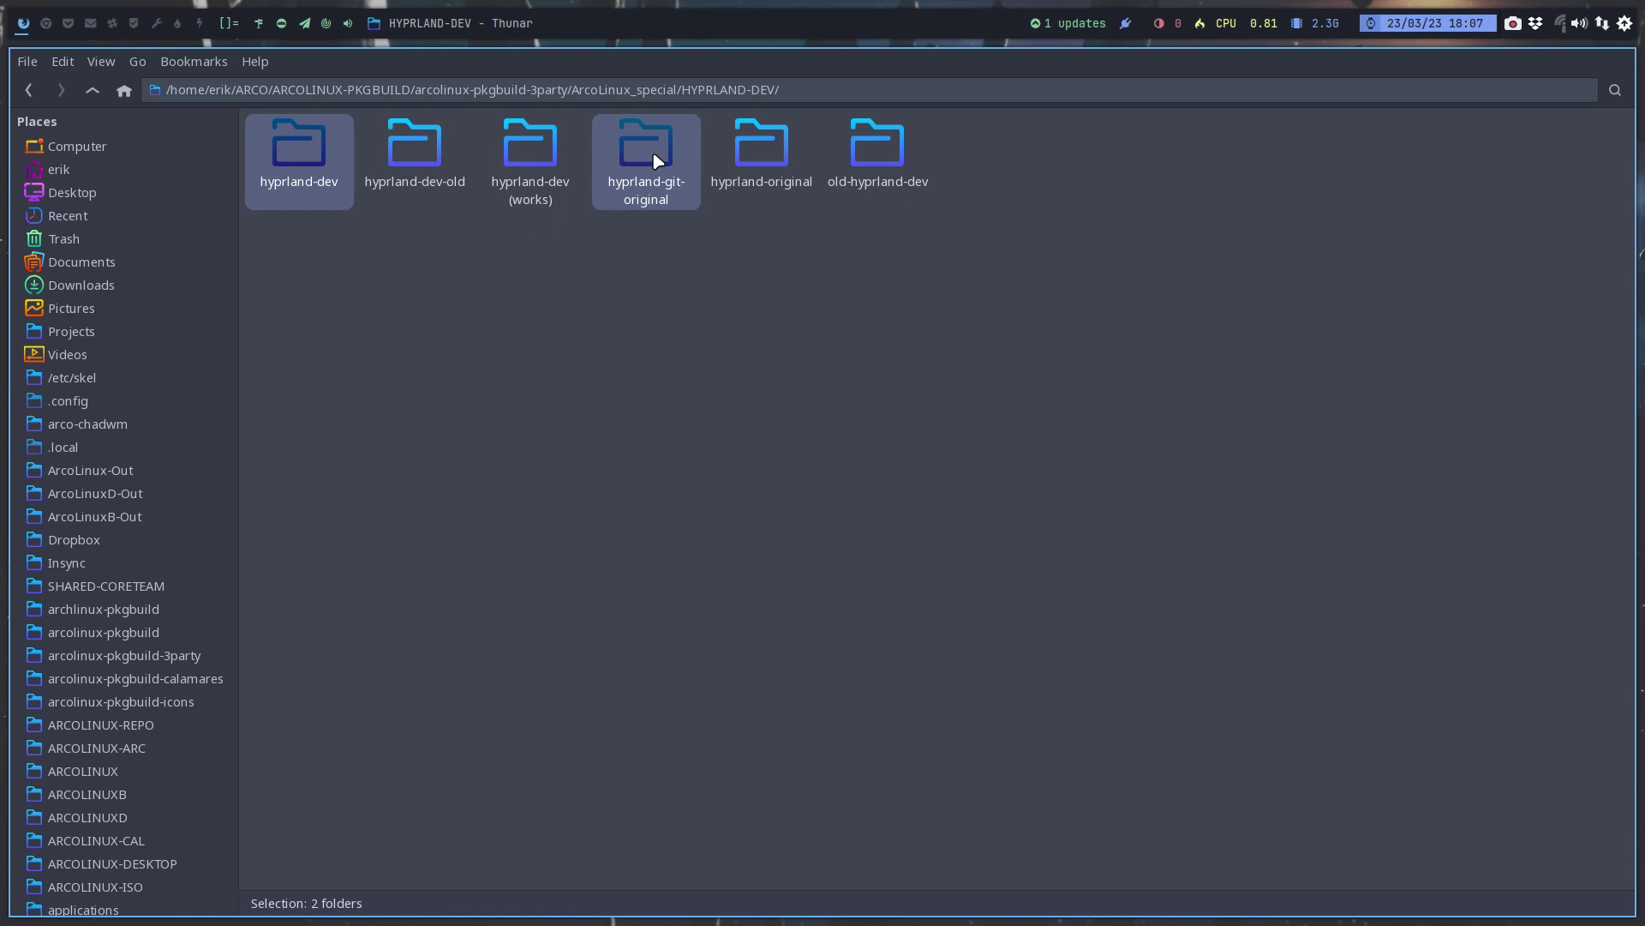
{"action": "right_click", "coordinate": [655, 160]}
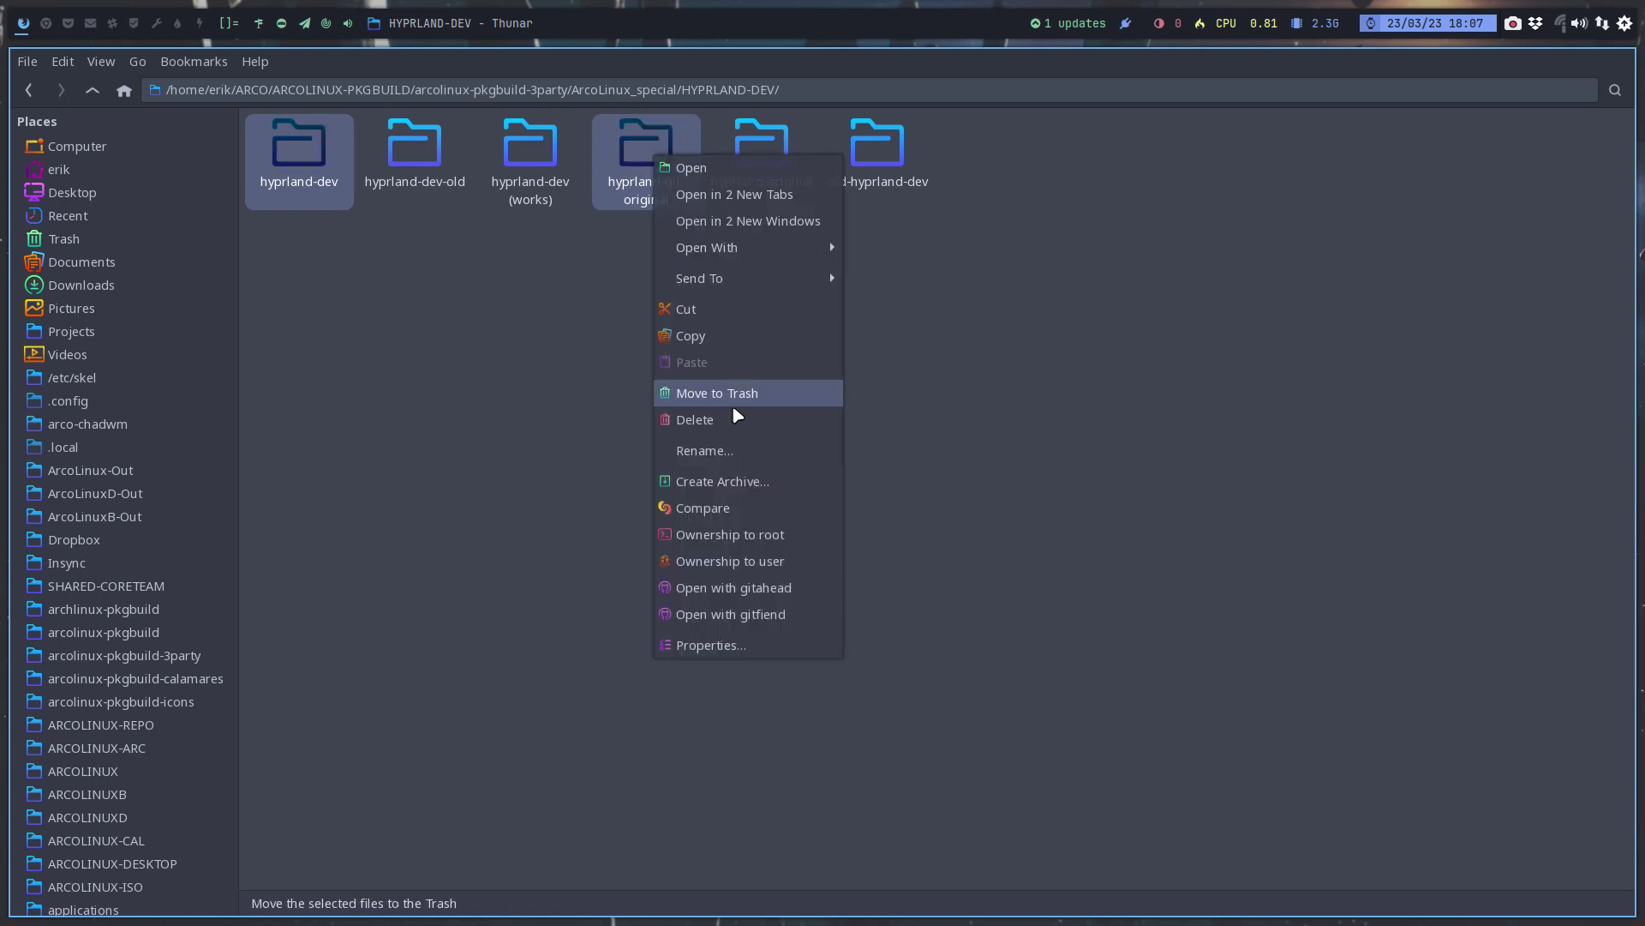
{"action": "left_click", "coordinate": [758, 510]}
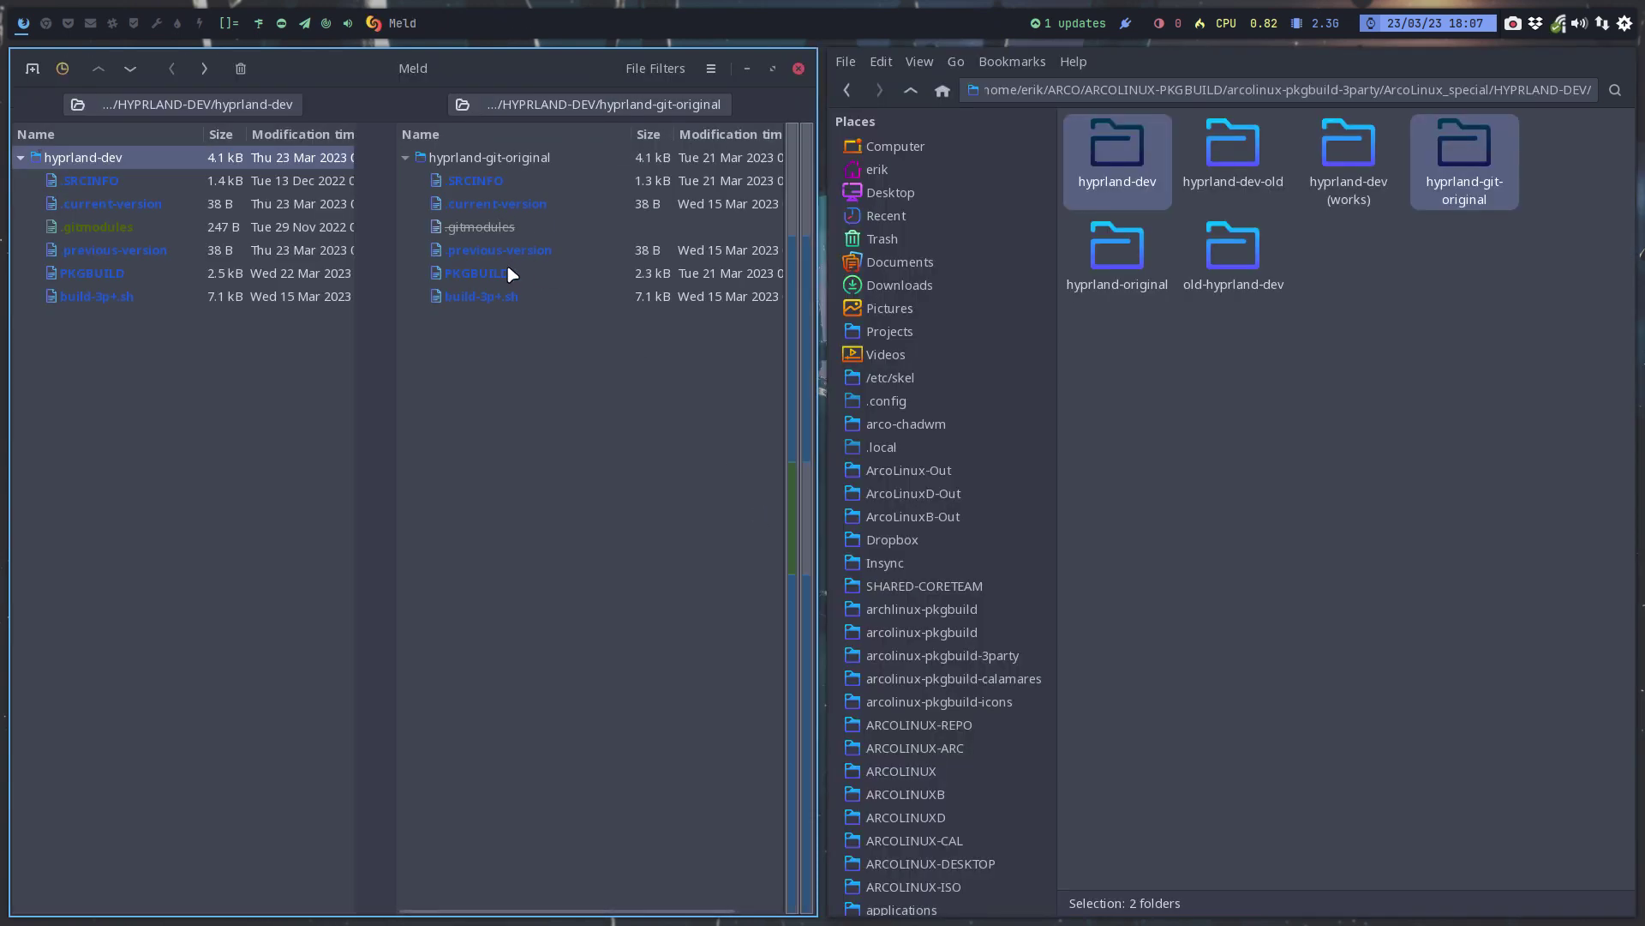
- Open the PKGBUILD file diff in Meld and inspect the differing pkgname line
{"action": "double_click", "coordinate": [505, 280]}
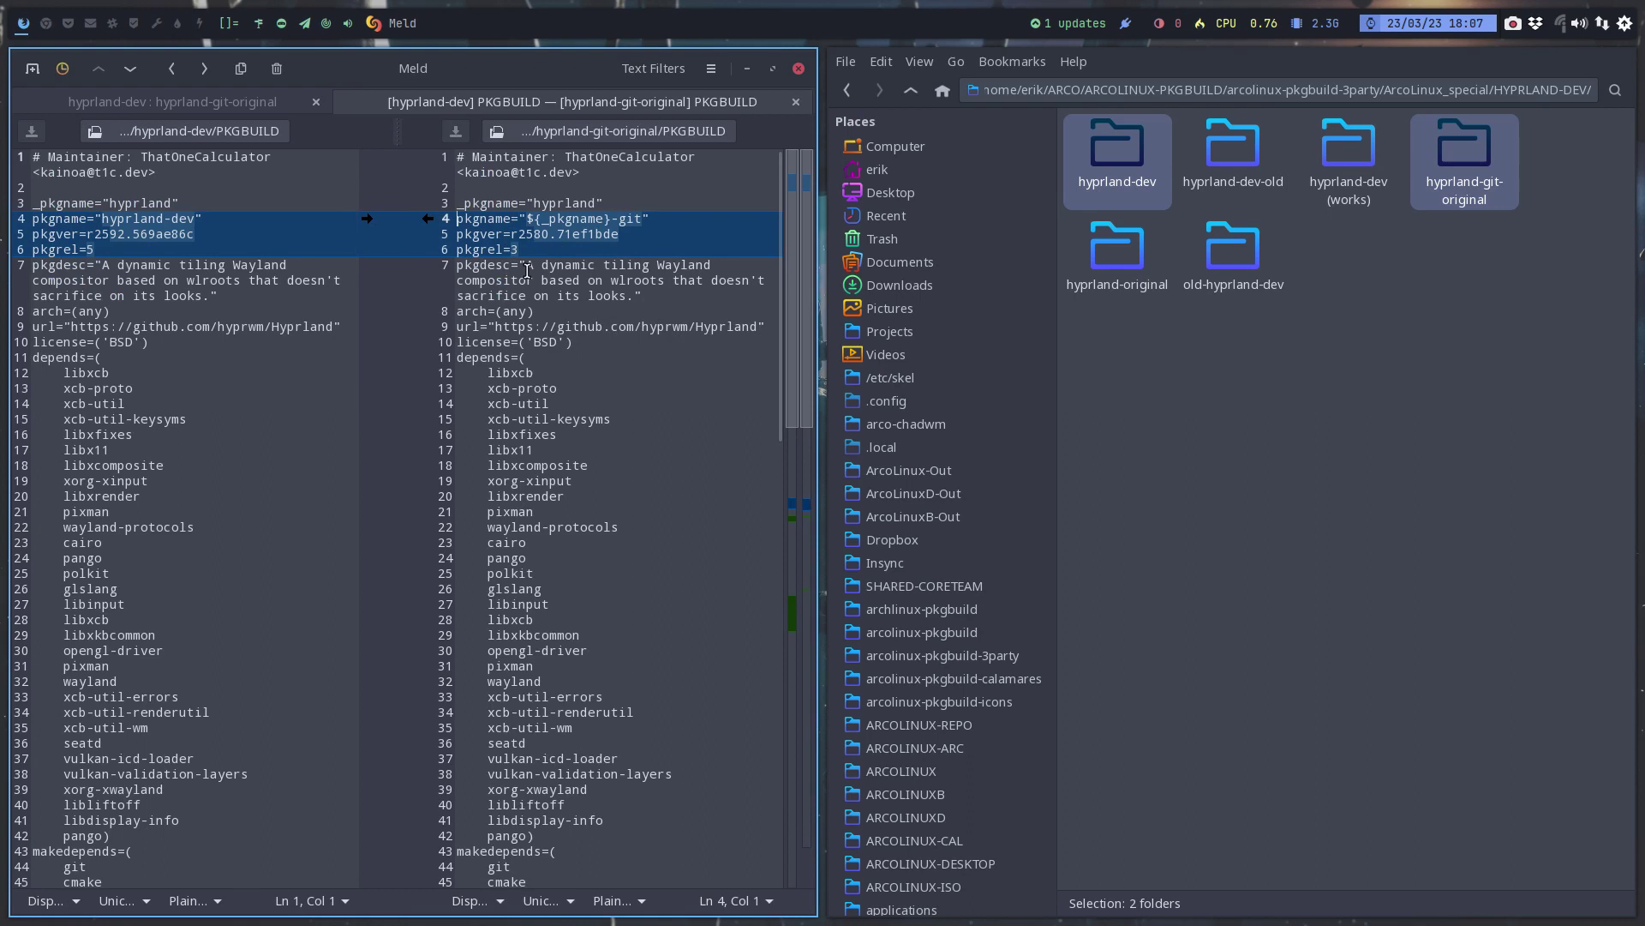
{"action": "left_click", "coordinate": [177, 217]}
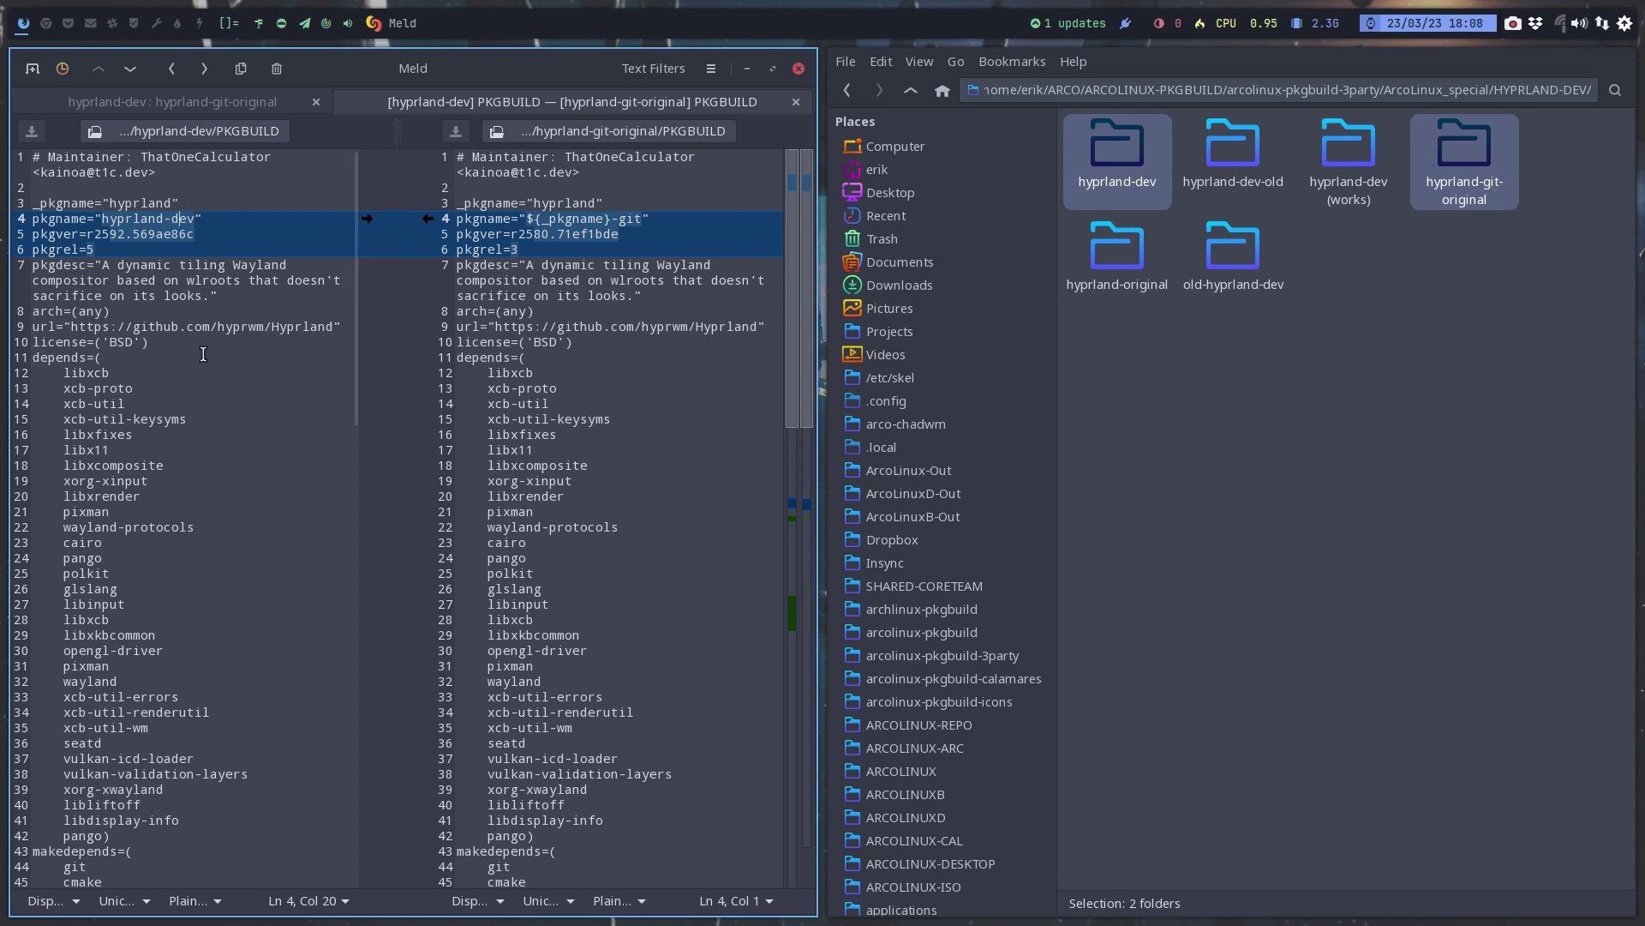
{"action": "scroll", "coordinate": [606, 397], "scroll_direction": "down", "scroll_amount": 3}
{"action": "scroll", "coordinate": [606, 396], "scroll_direction": "down", "scroll_amount": 8}
{"action": "scroll", "coordinate": [606, 396], "scroll_direction": "down", "scroll_amount": 3}
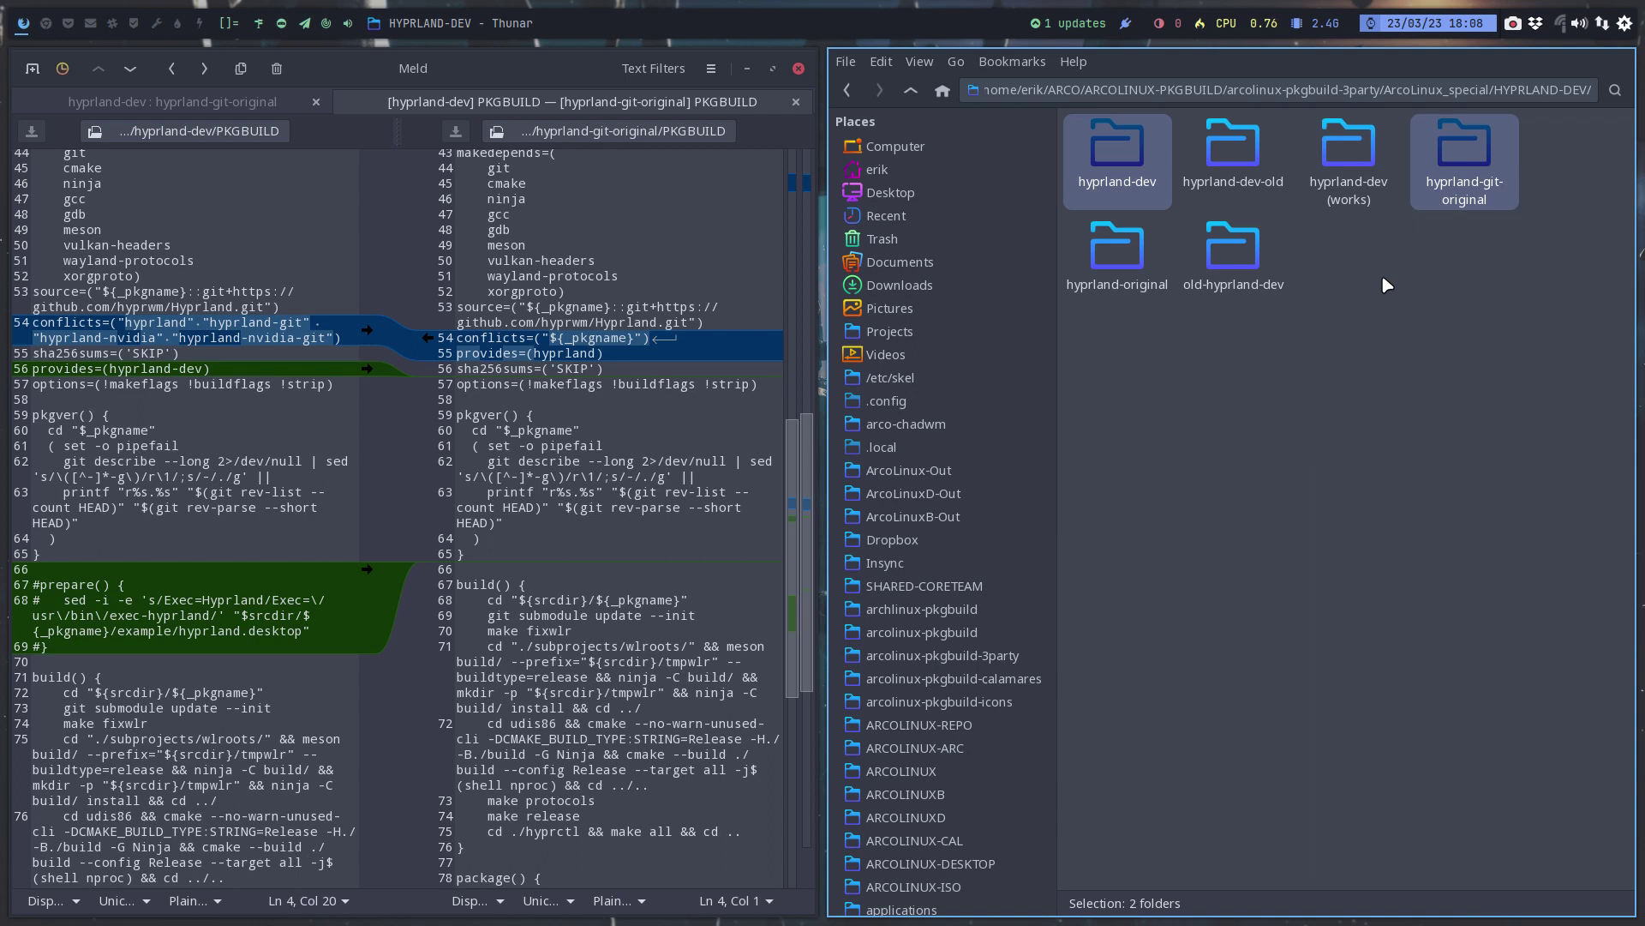
- On an empty workspace, run update in Alacritty, confirm the five upgrades, then clear the screen
{"action": "left_click", "coordinate": [46, 24]}
{"action": "key", "text": "super+Return"}
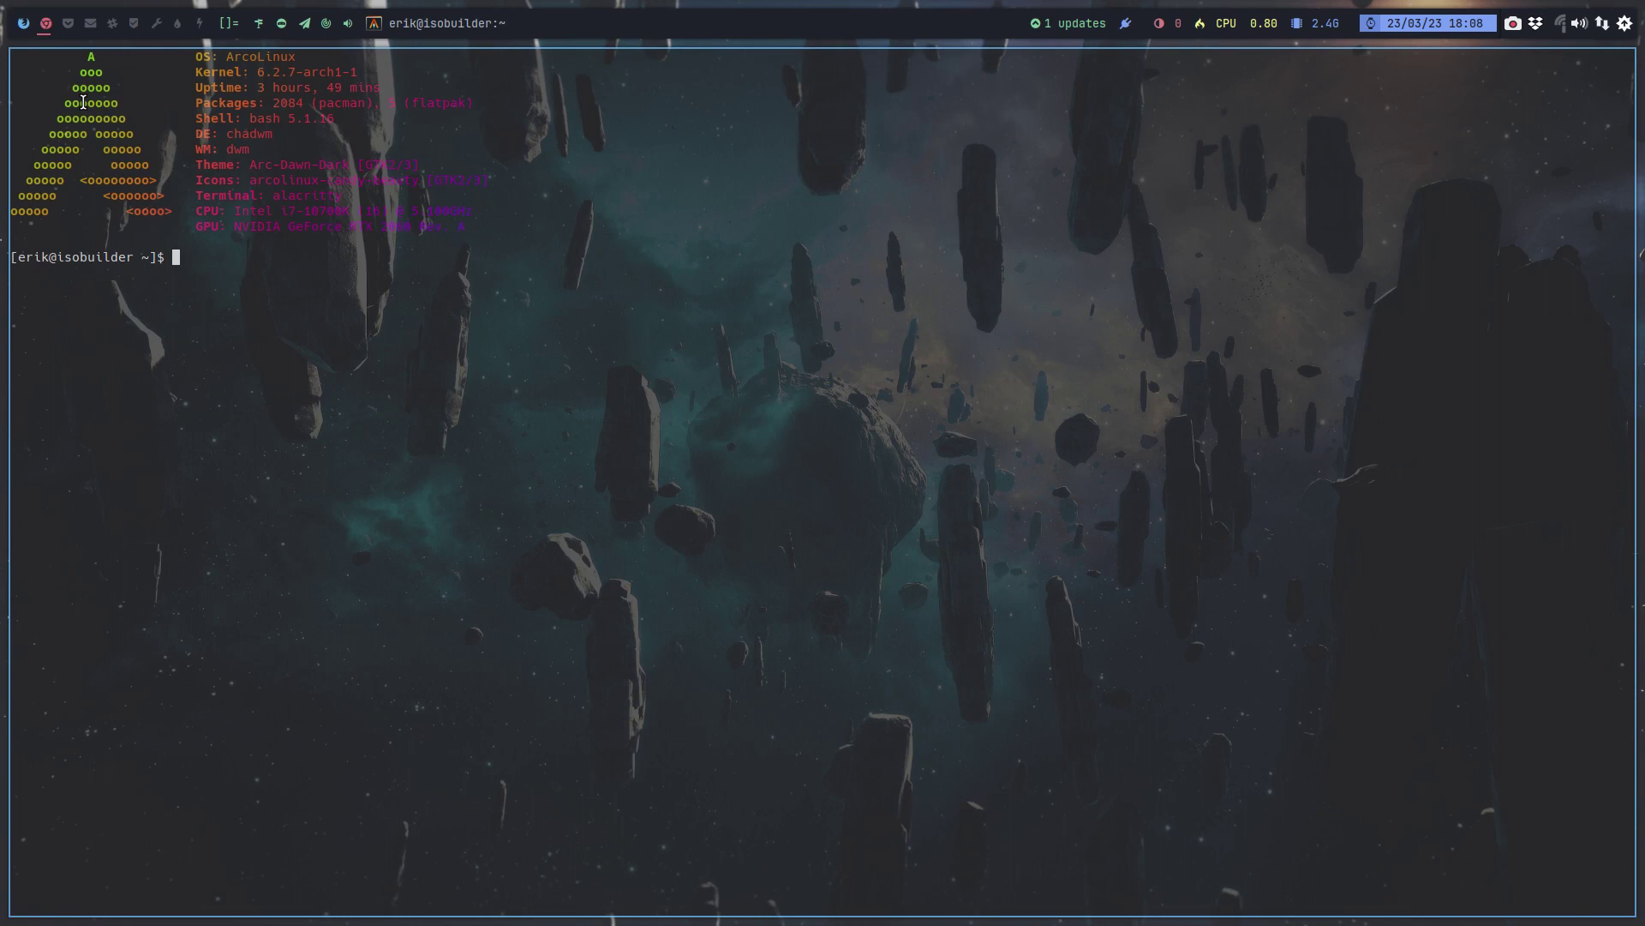
{"action": "type", "text": "upd"}
{"action": "type", "text": "ate"}
{"action": "key", "text": "Return"}
{"action": "key", "text": "Return"}
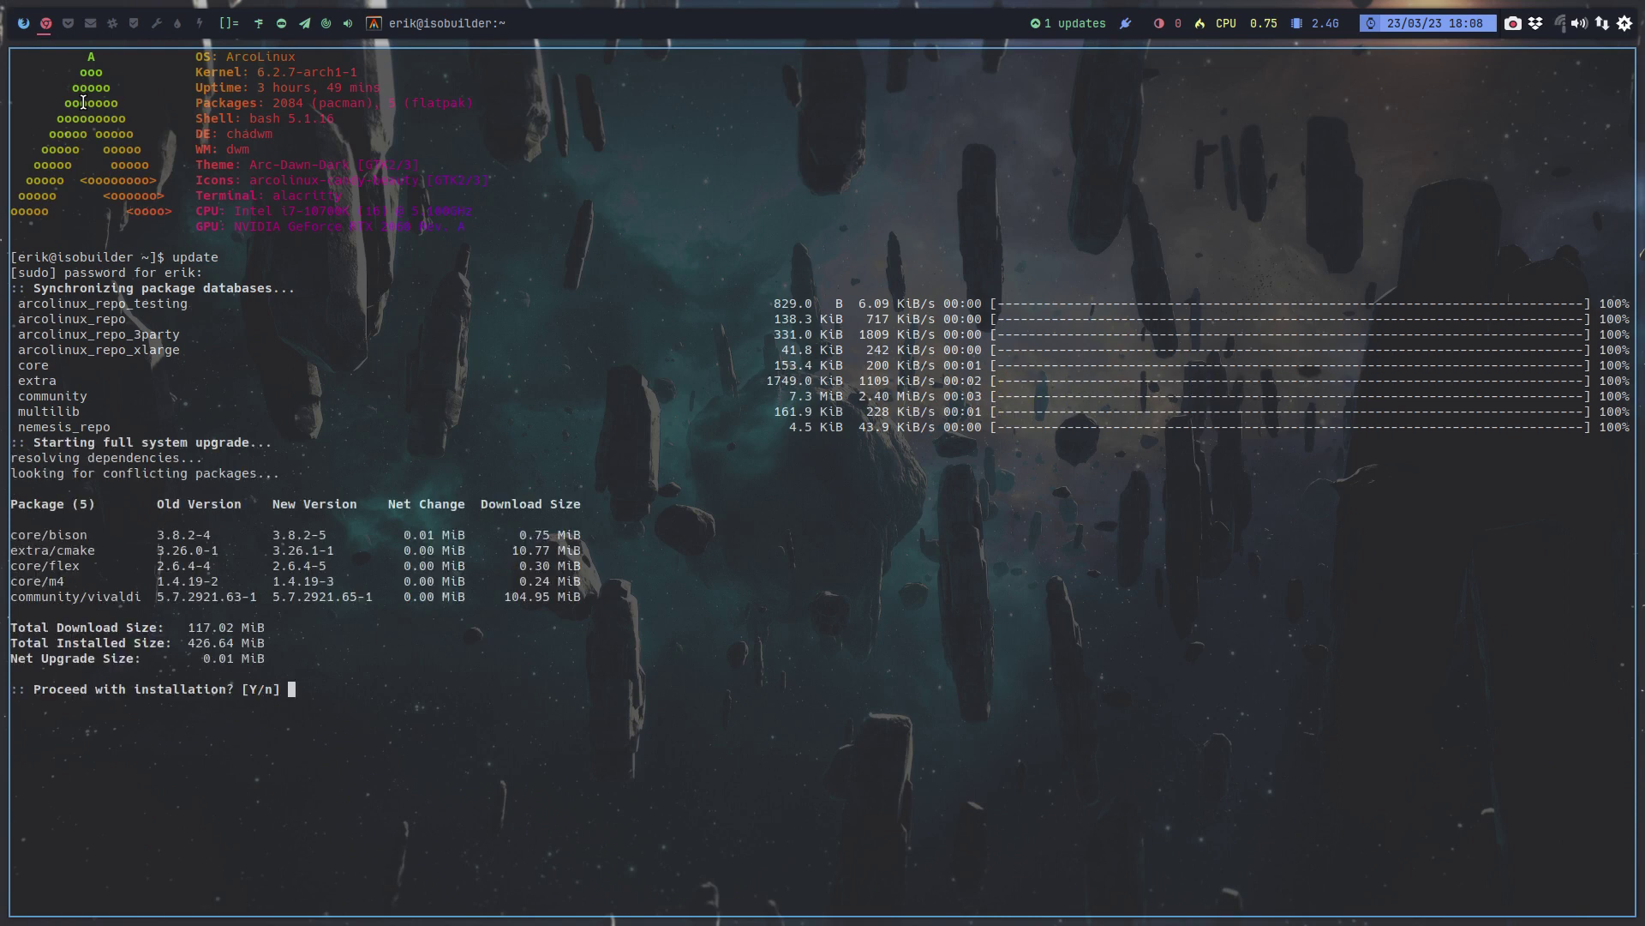
{"action": "key", "text": "Return"}
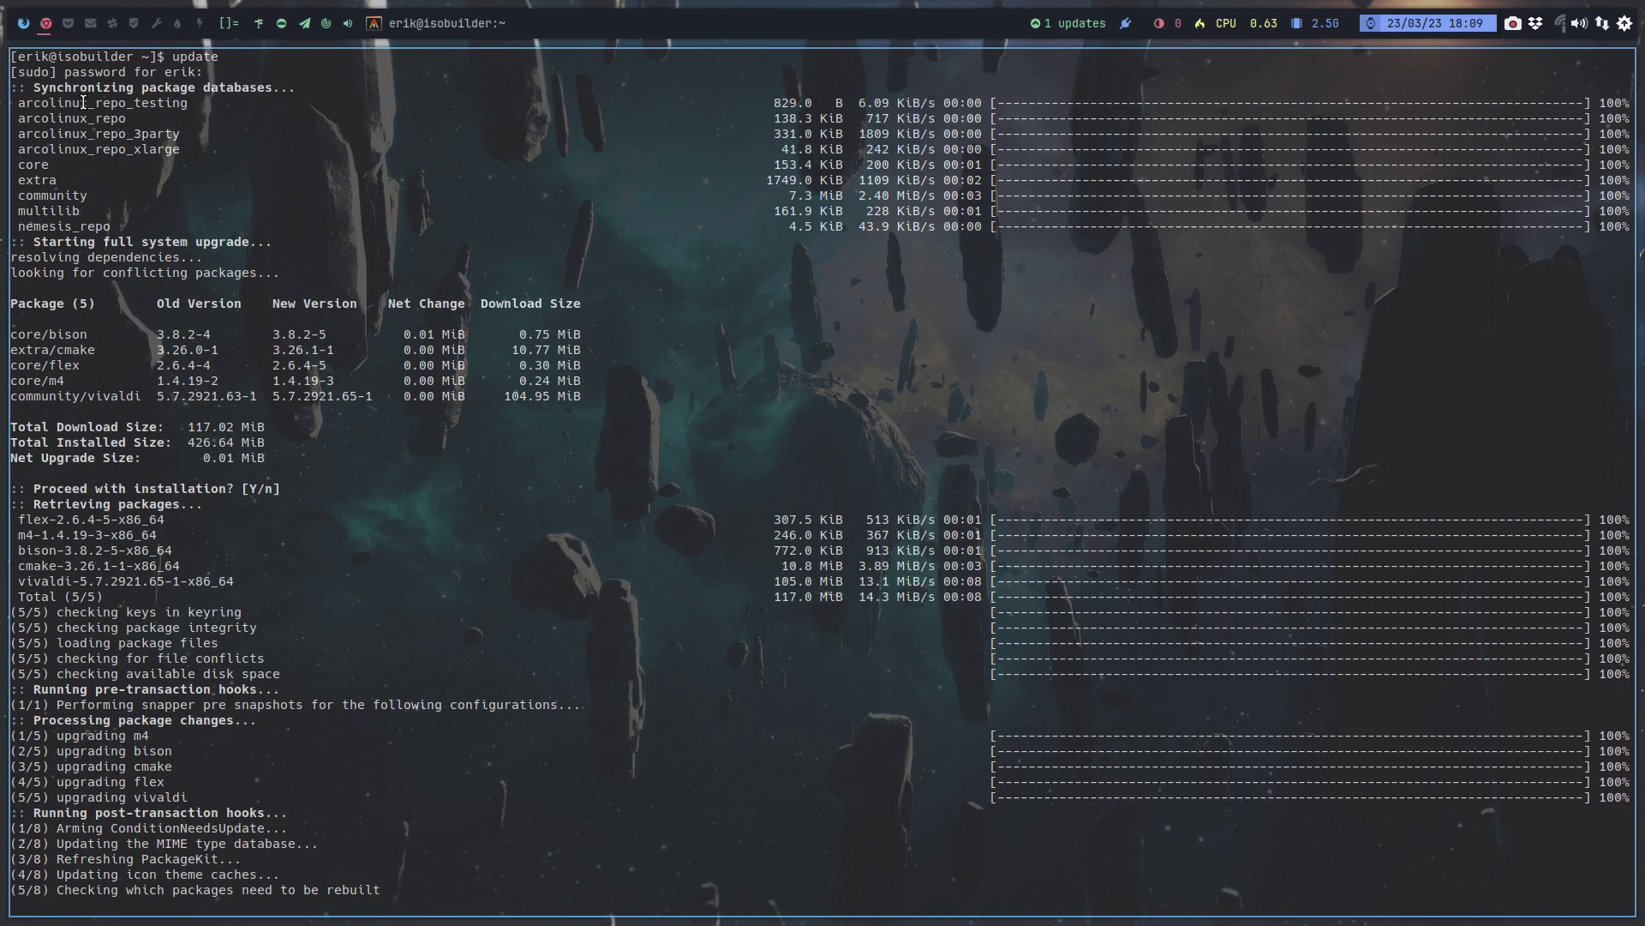
{"action": "type", "text": "clear"}
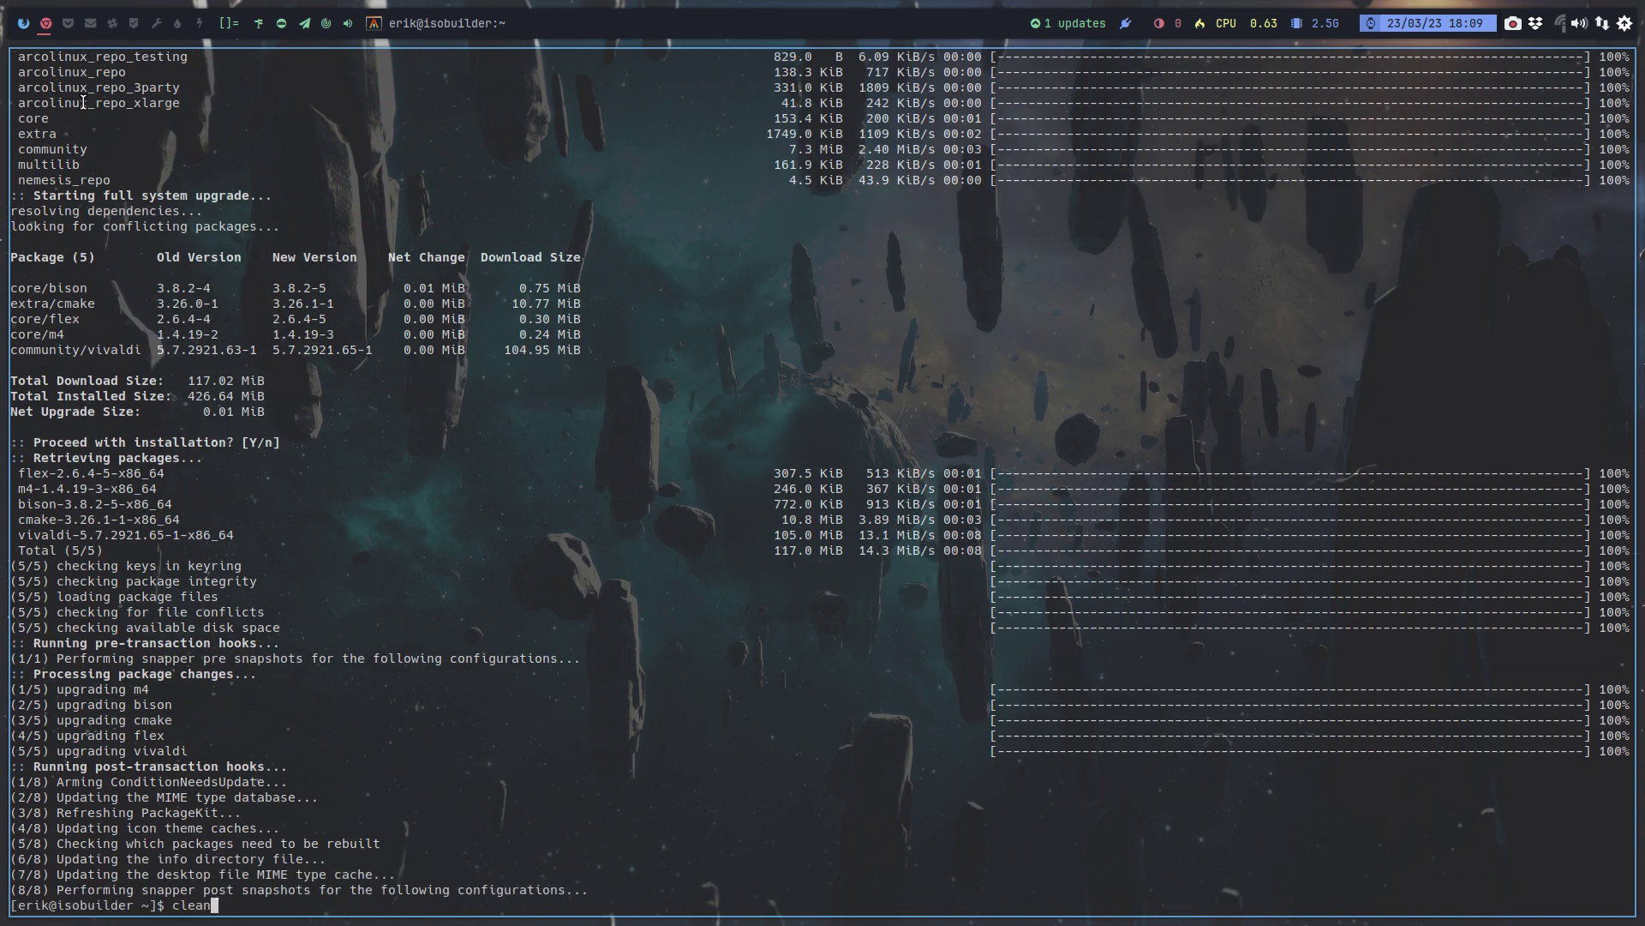
{"action": "key", "text": "Return"}
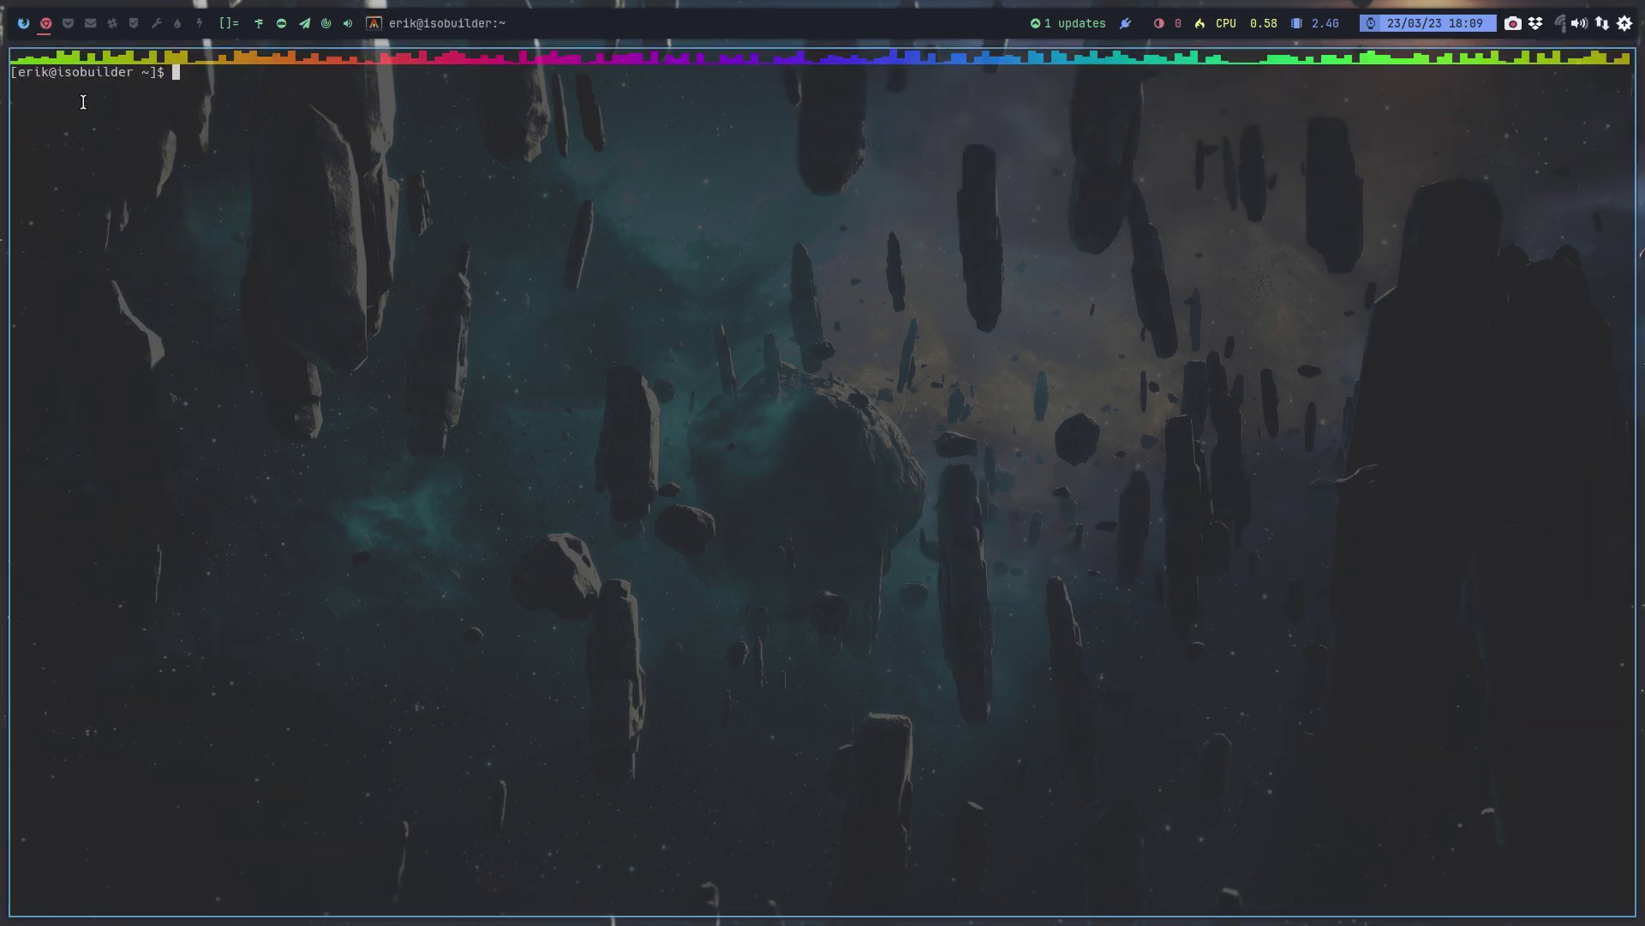
{"action": "type", "text": "up"}
- Fix the half-typed command, search Hyprland packages, cancel the install prompt and clear the terminal
{"action": "key", "text": "BackSpace"}
{"action": "key", "text": "BackSpace"}
{"action": "type", "text": "yay "}
{"action": "type", "text": "hyprland"}
{"action": "key", "text": "Return"}
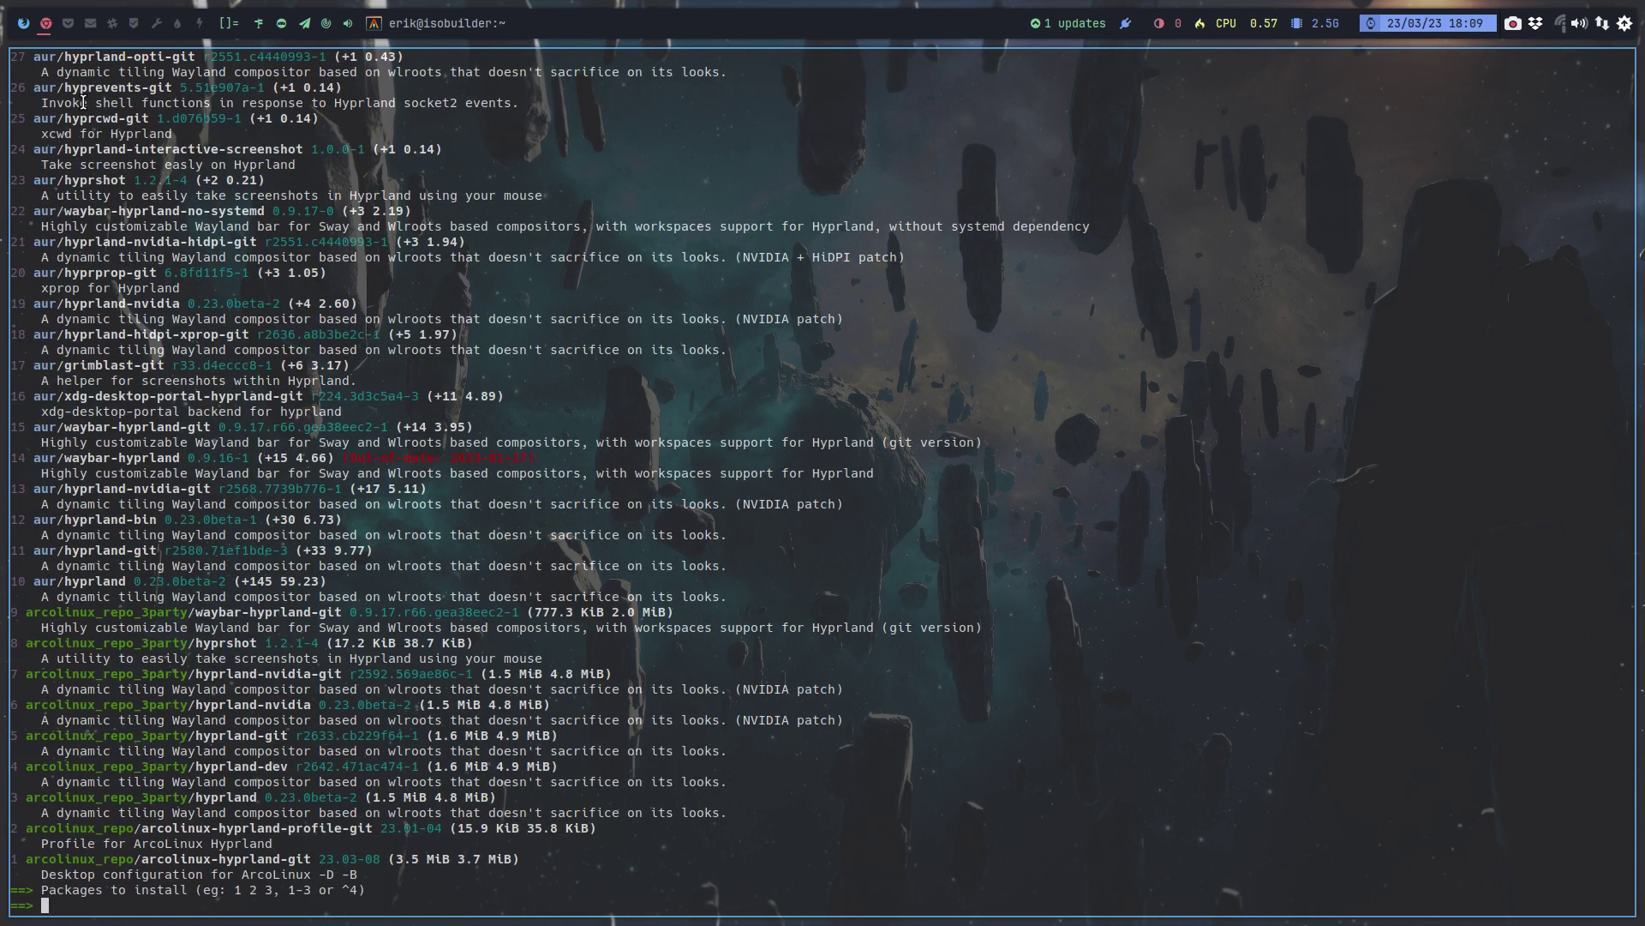
{"action": "key", "text": "ctrl+c"}
{"action": "type", "text": "clear"}
{"action": "key", "text": "Return"}
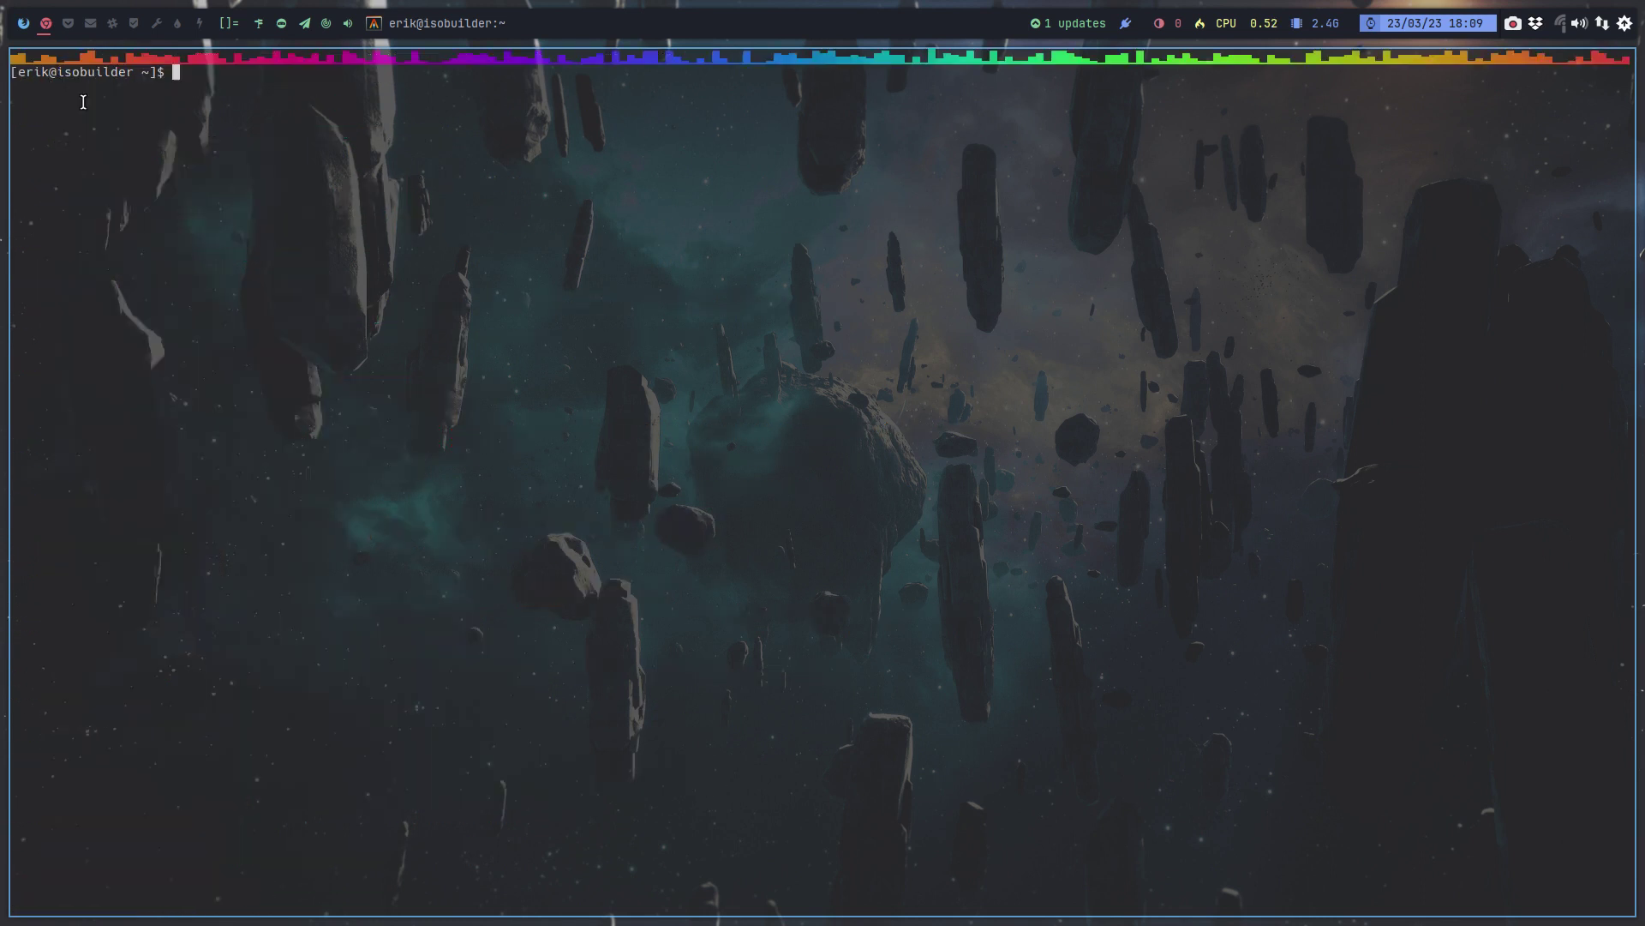
{"action": "type", "text": "sudo pacman "}
{"action": "type", "text": "-S hyperl"}
{"action": "type", "text": "and"}
- Run the failing 'hyperland' install, then recall it and trim the name back to 'hyp'
{"action": "key", "text": "Return"}
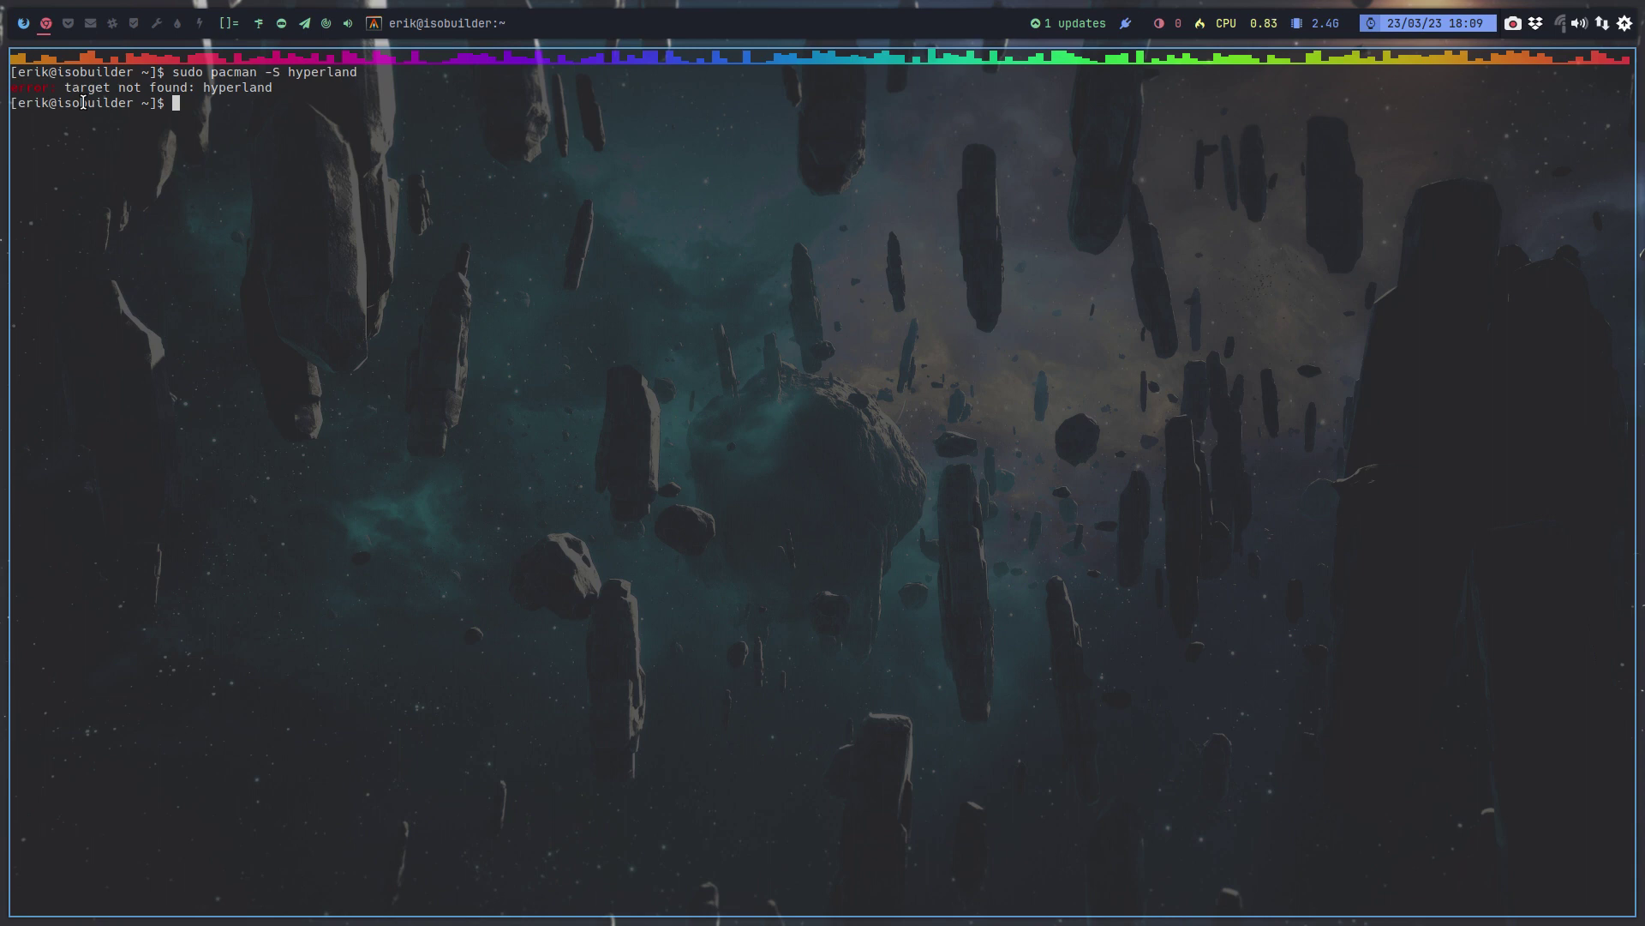
{"action": "key", "text": "Up"}
{"action": "key", "text": "BackSpace"}
{"action": "key", "text": "BackSpace"}
{"action": "key", "text": "BackSpace"}
{"action": "key", "text": "BackSpace"}
{"action": "key", "text": "BackSpace"}
{"action": "key", "text": "BackSpace"}
{"action": "type", "text": "r"}
{"action": "type", "text": "land"}
- Tab-complete to list hyprland packages, highlighting hyprland-dev, -git, -nvidia and -nvidia-git in turn
{"action": "key", "text": "Tab"}
{"action": "key", "text": "Tab"}
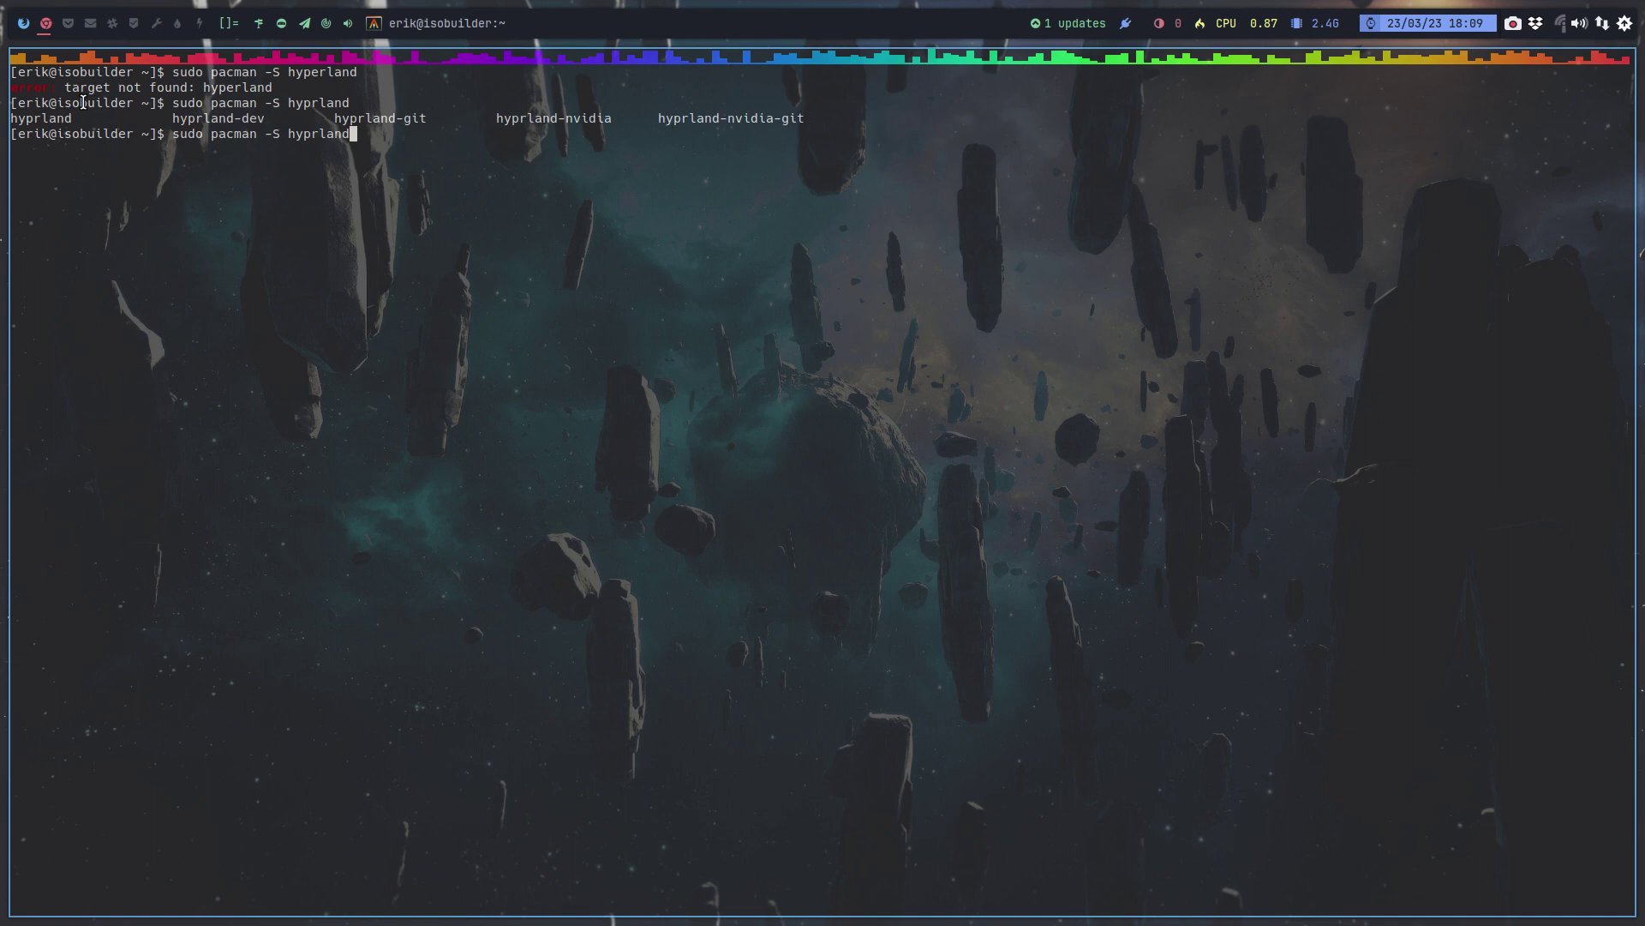
{"action": "double_click", "coordinate": [42, 120]}
{"action": "double_click", "coordinate": [227, 115]}
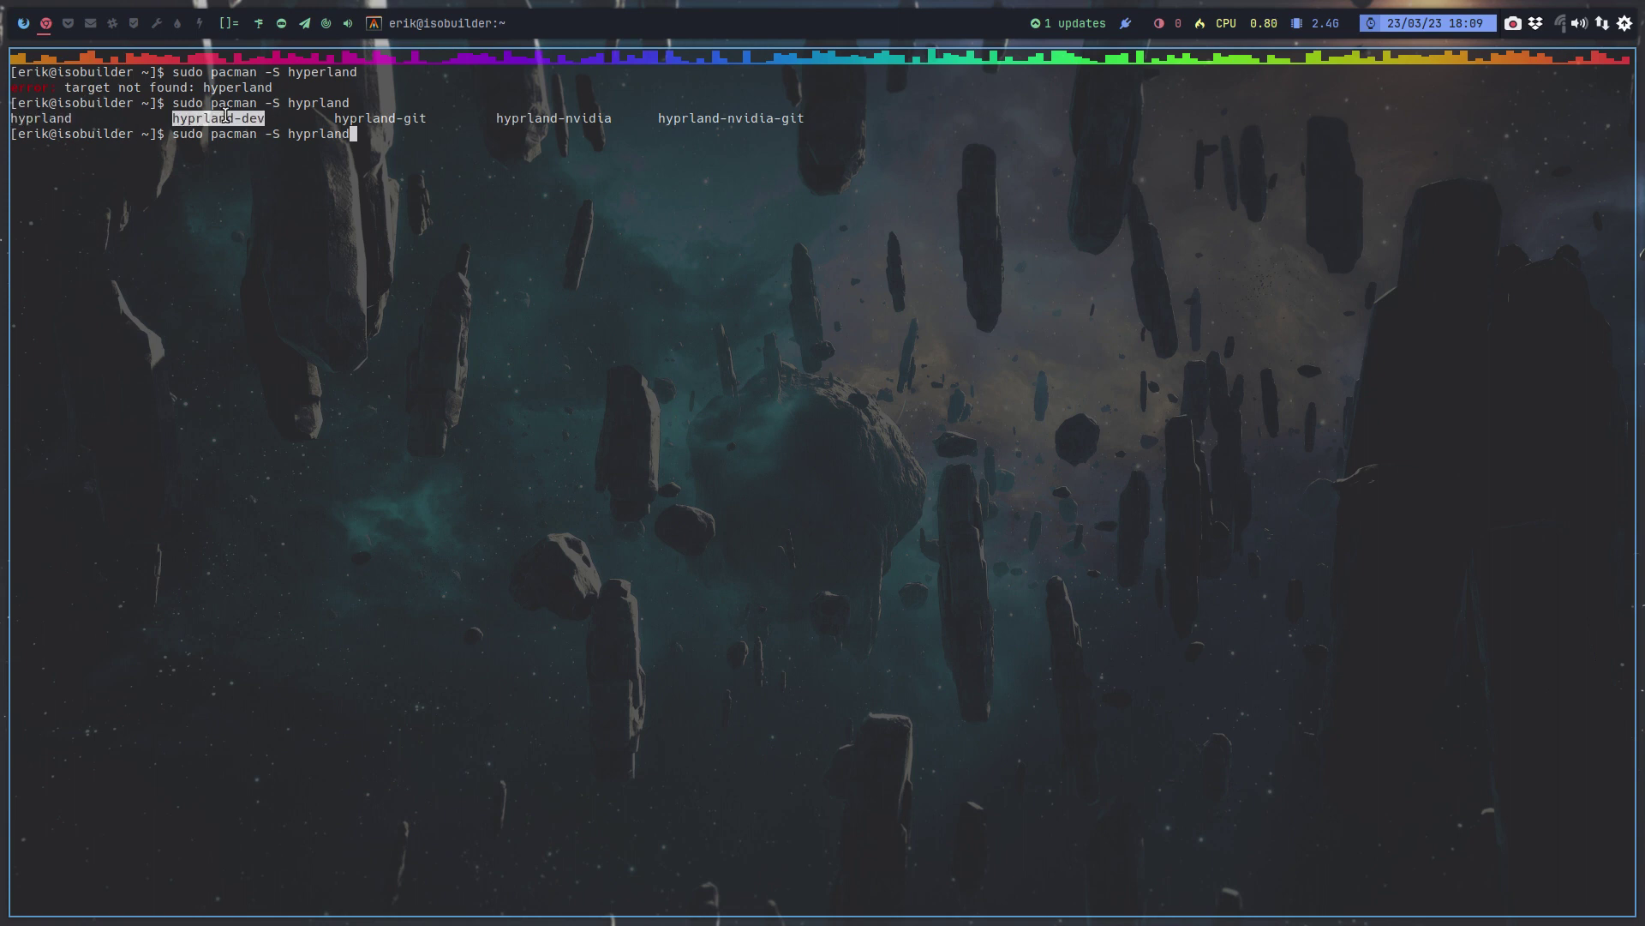
{"action": "double_click", "coordinate": [391, 116]}
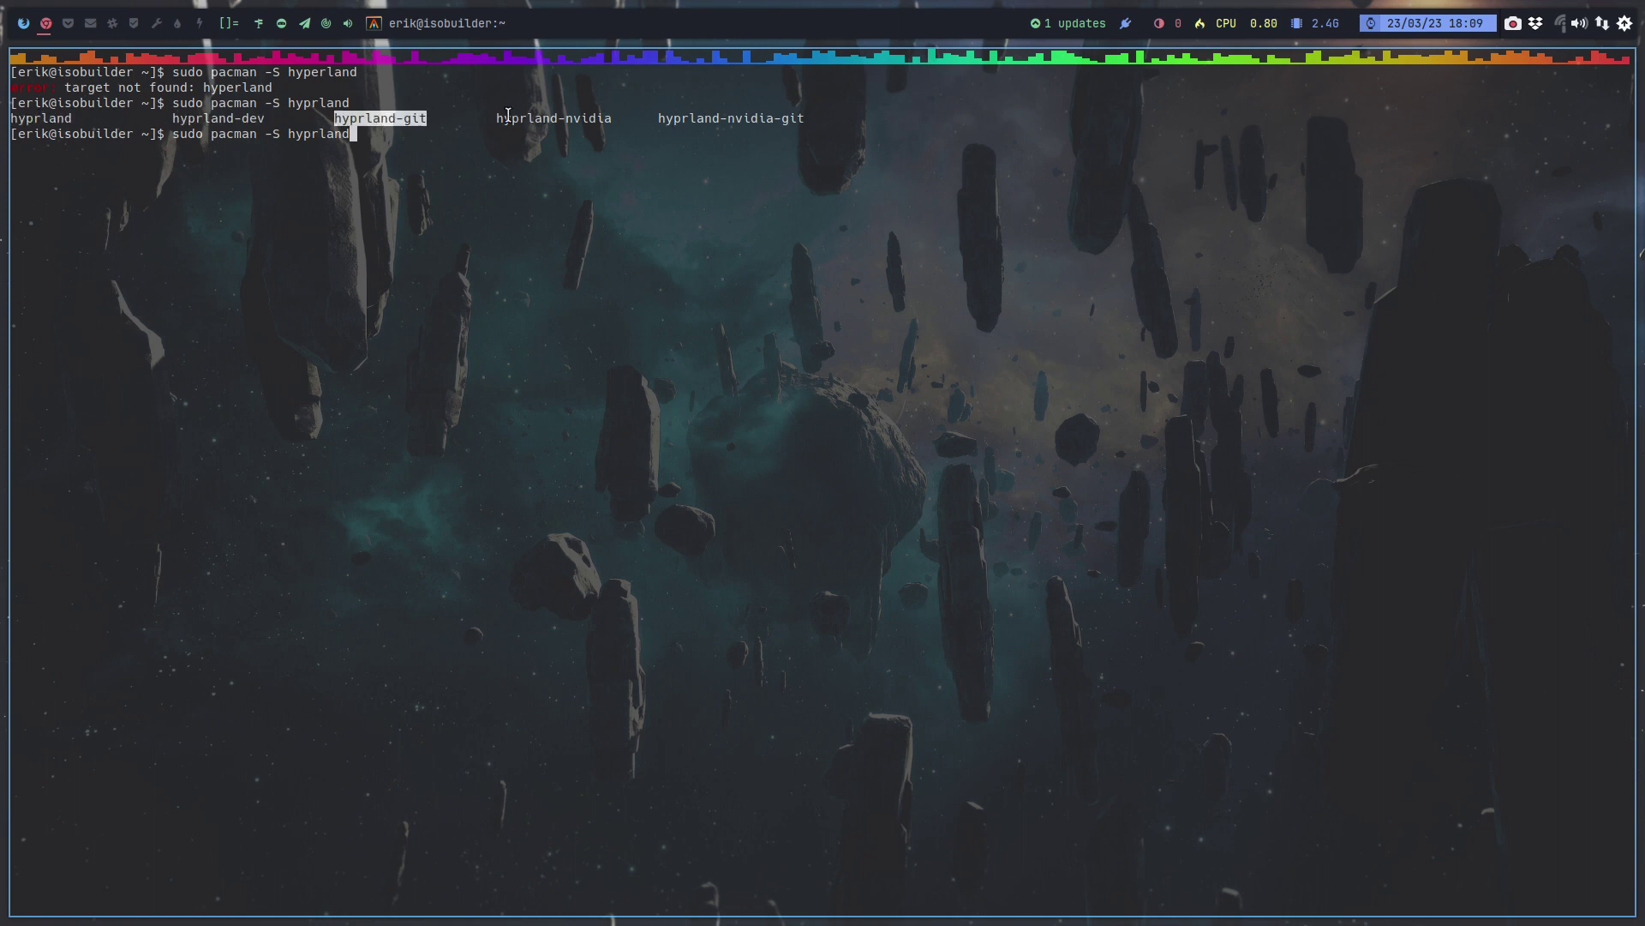
{"action": "double_click", "coordinate": [546, 116]}
{"action": "left_click", "coordinate": [702, 118]}
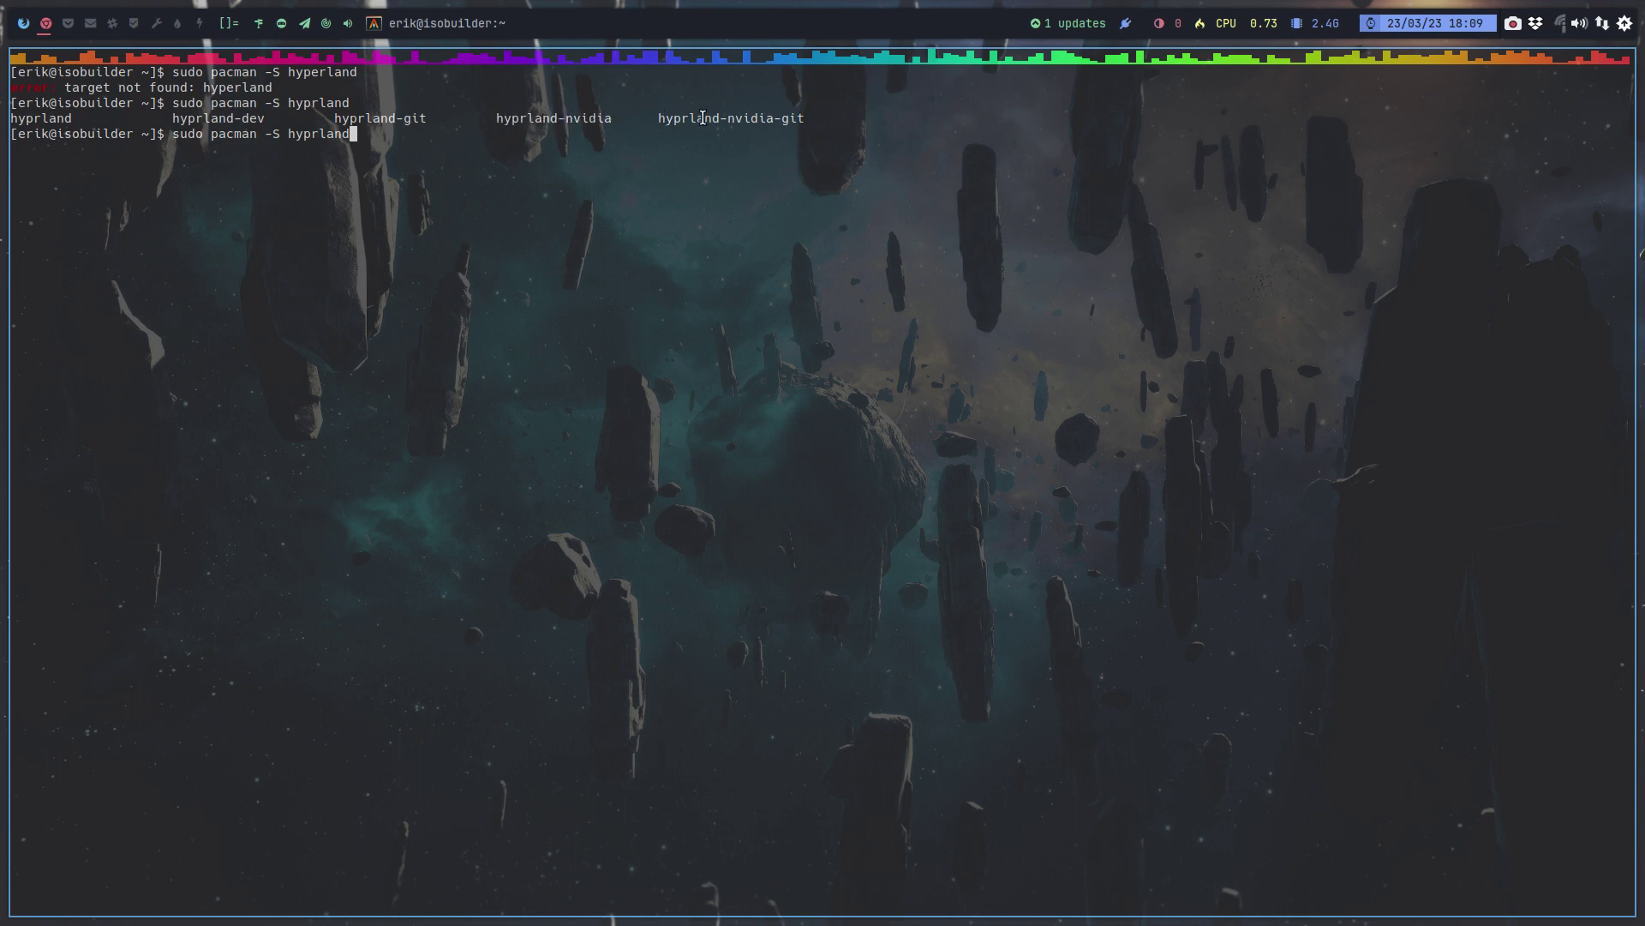
{"action": "double_click", "coordinate": [702, 117]}
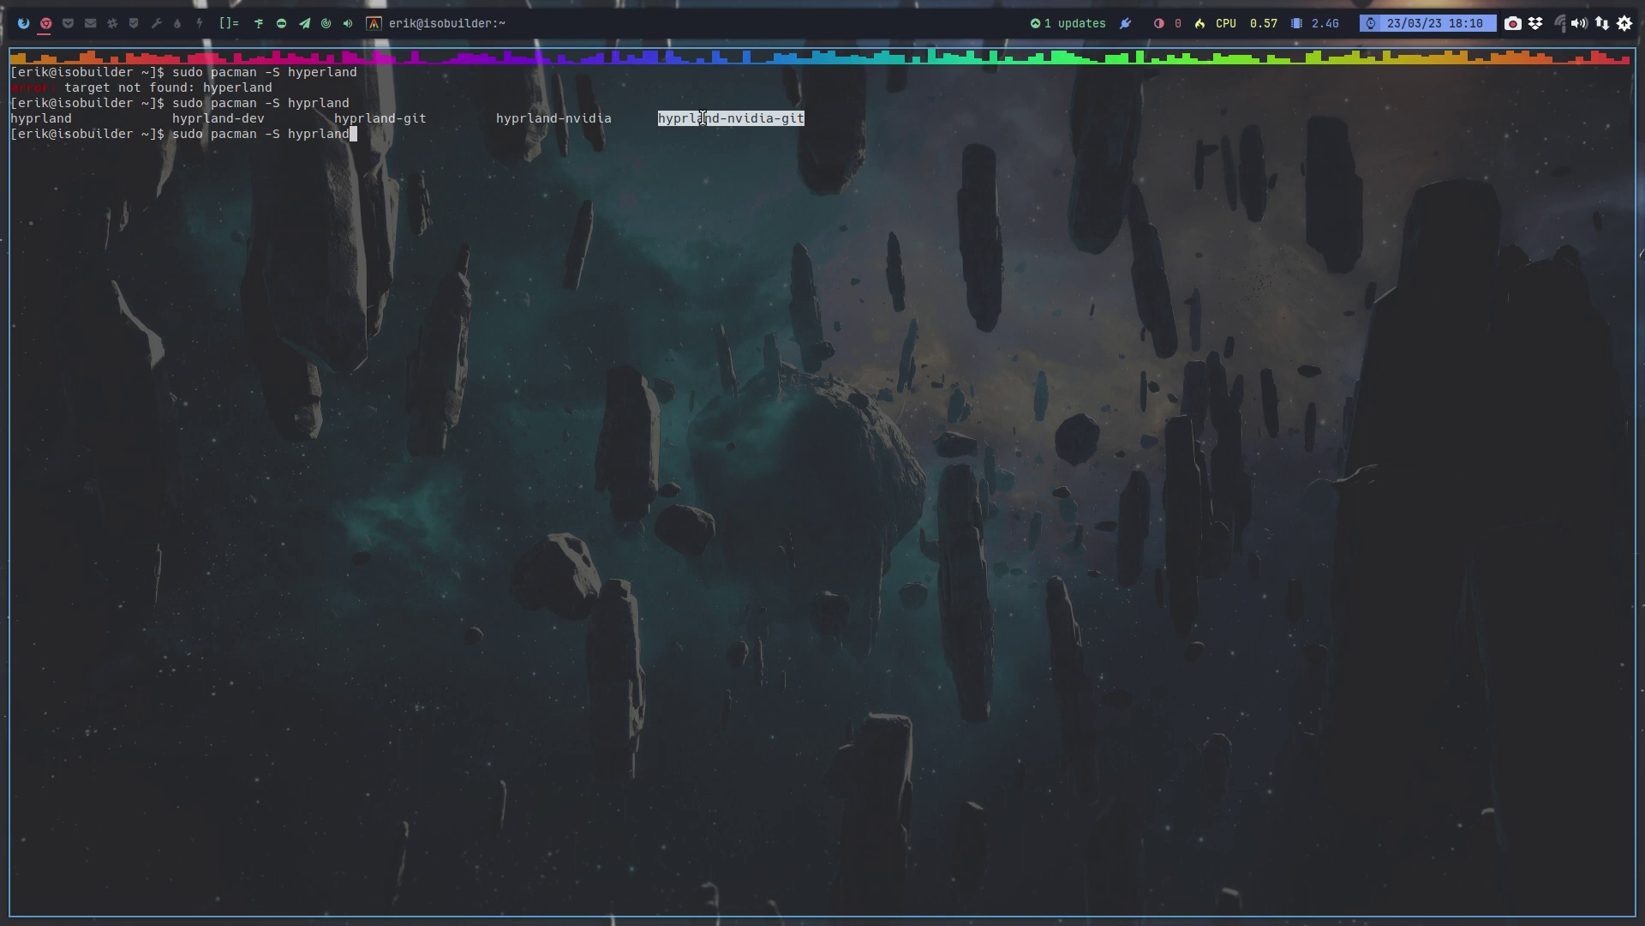
{"action": "double_click", "coordinate": [544, 117]}
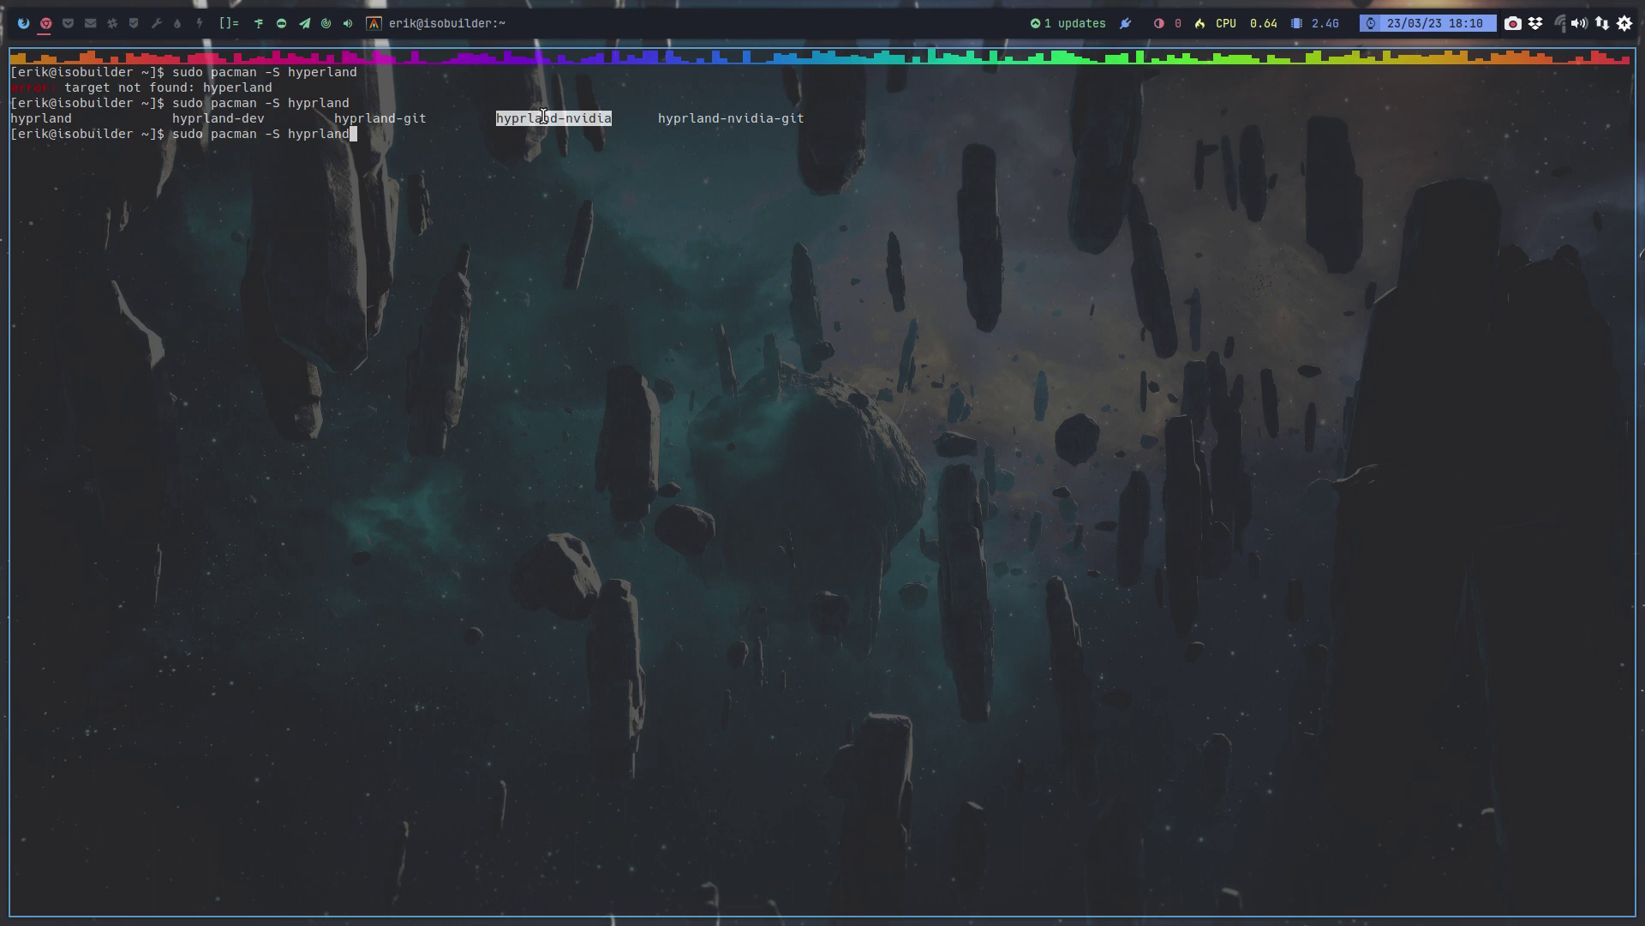
{"action": "double_click", "coordinate": [213, 119]}
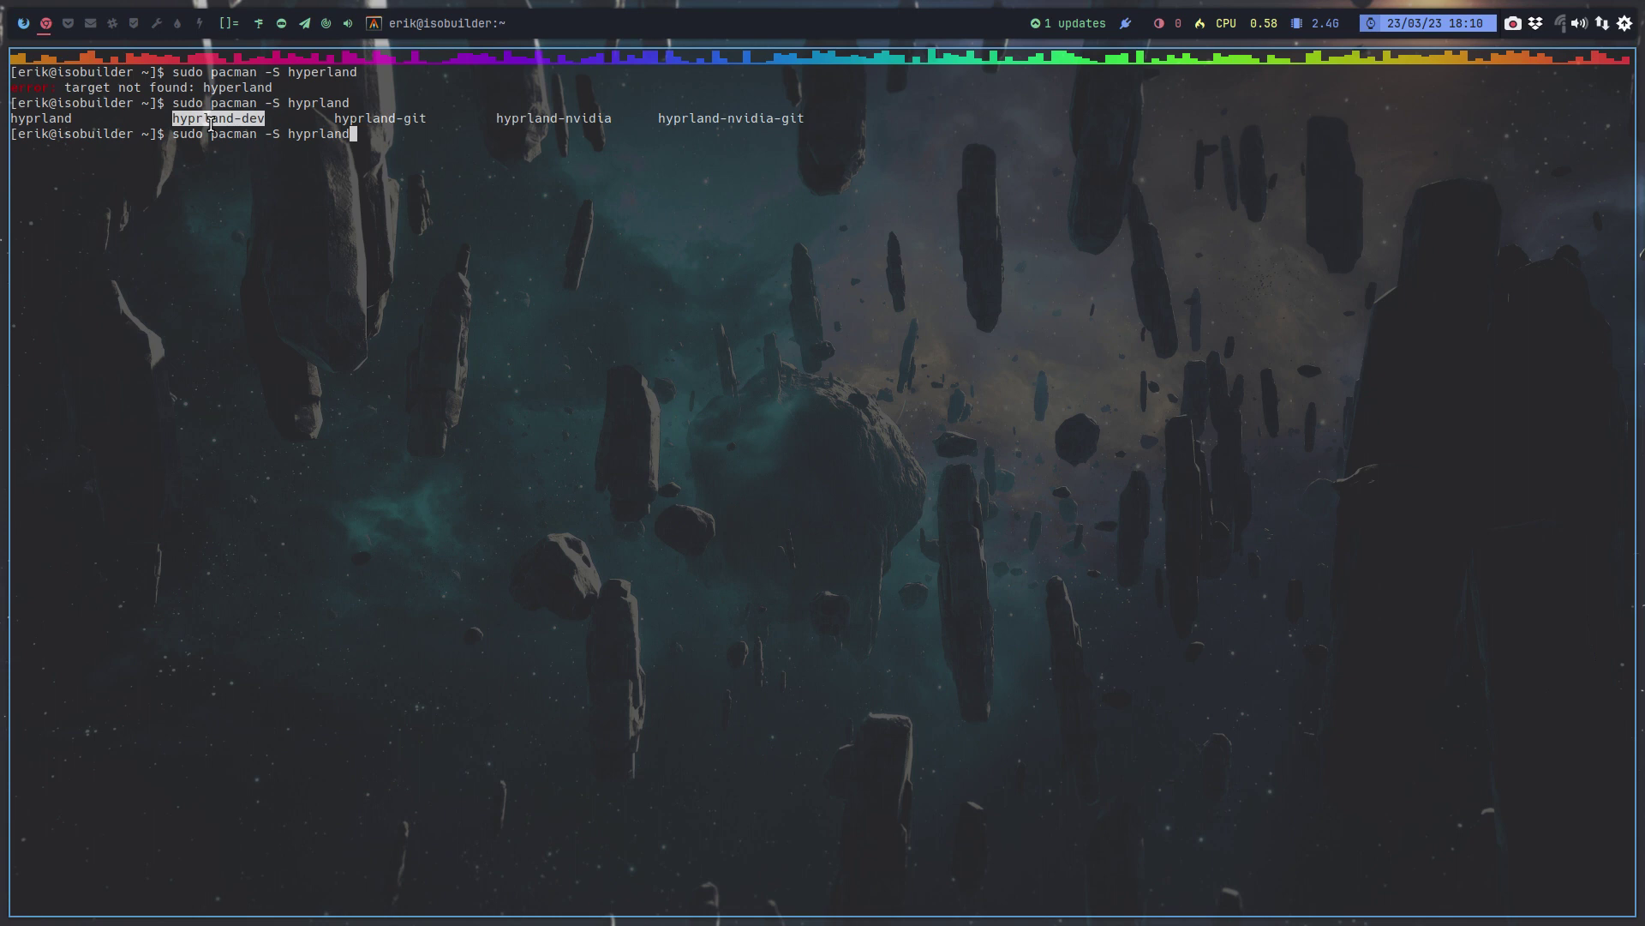
{"action": "double_click", "coordinate": [382, 118]}
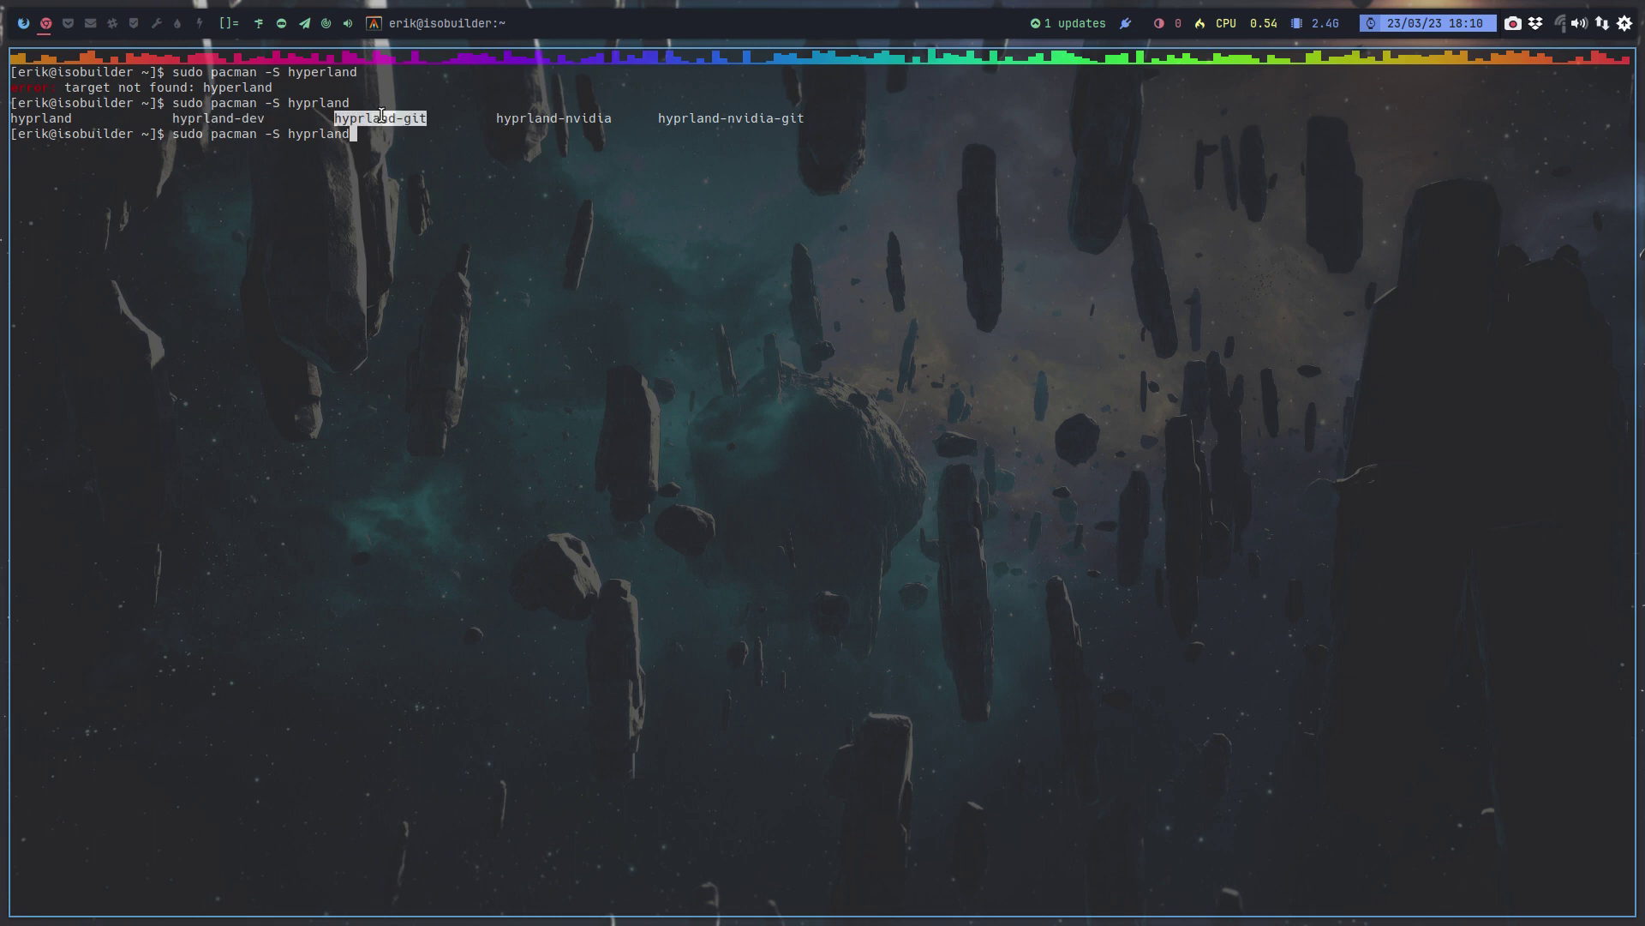
- Delete the commented-out prepare block and its empty line from the hyprland-dev PKGBUILD
{"action": "left_click", "coordinate": [23, 24]}
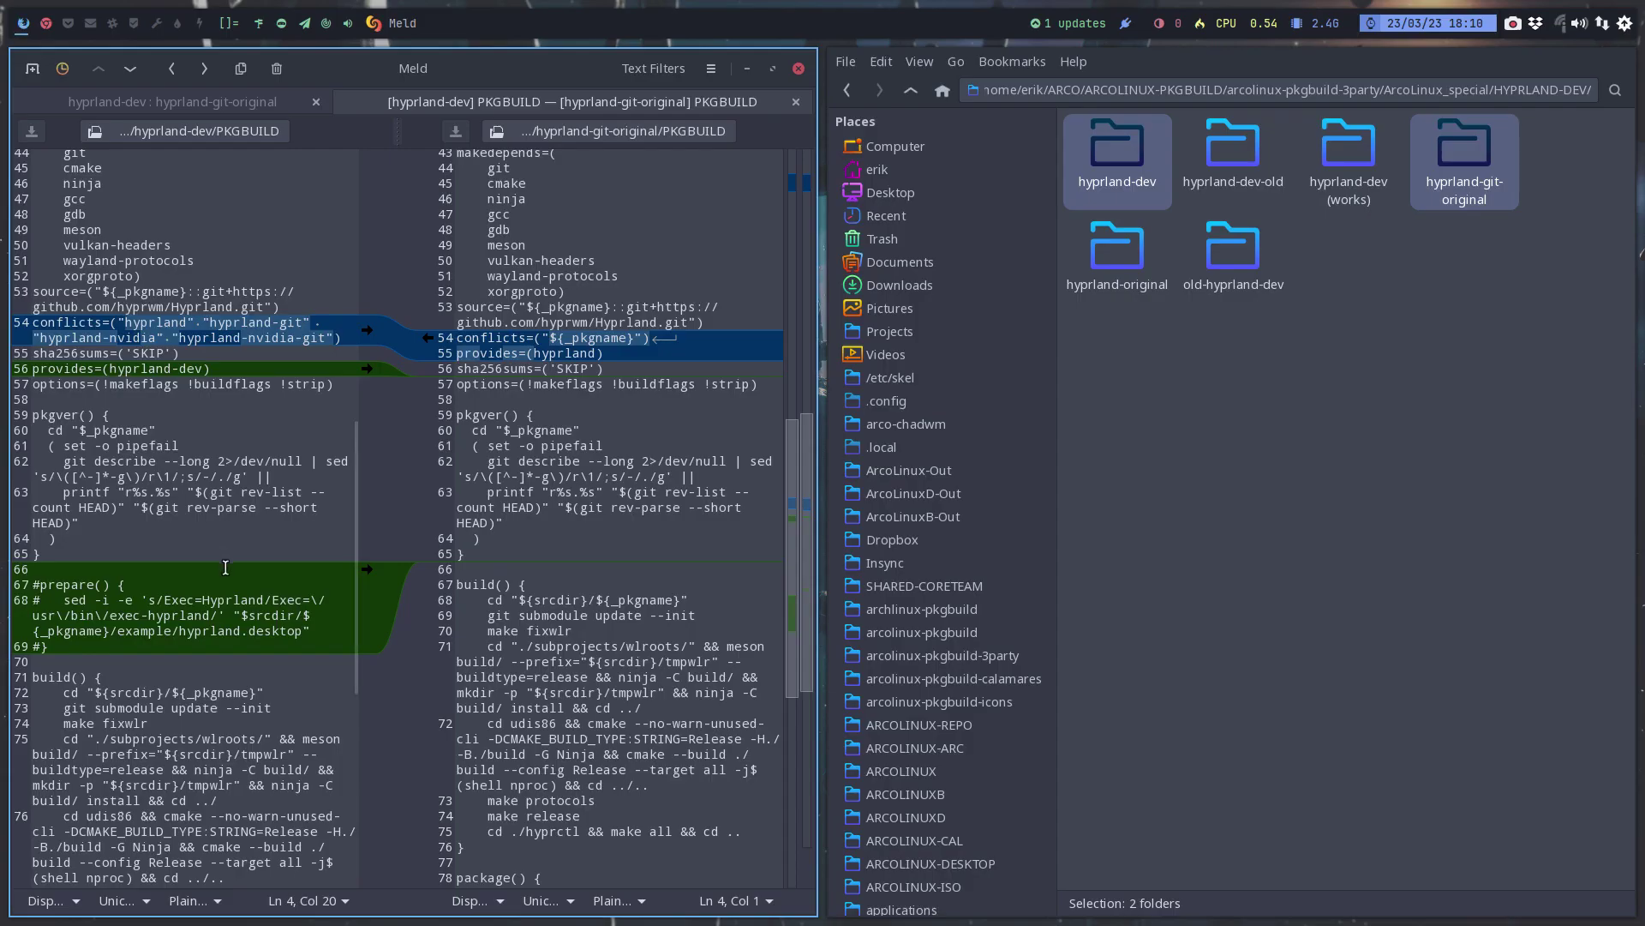
{"action": "scroll", "coordinate": [225, 568], "scroll_direction": "down", "scroll_amount": 3}
{"action": "left_click_drag", "start_coordinate": [51, 492], "coordinate": [29, 429]}
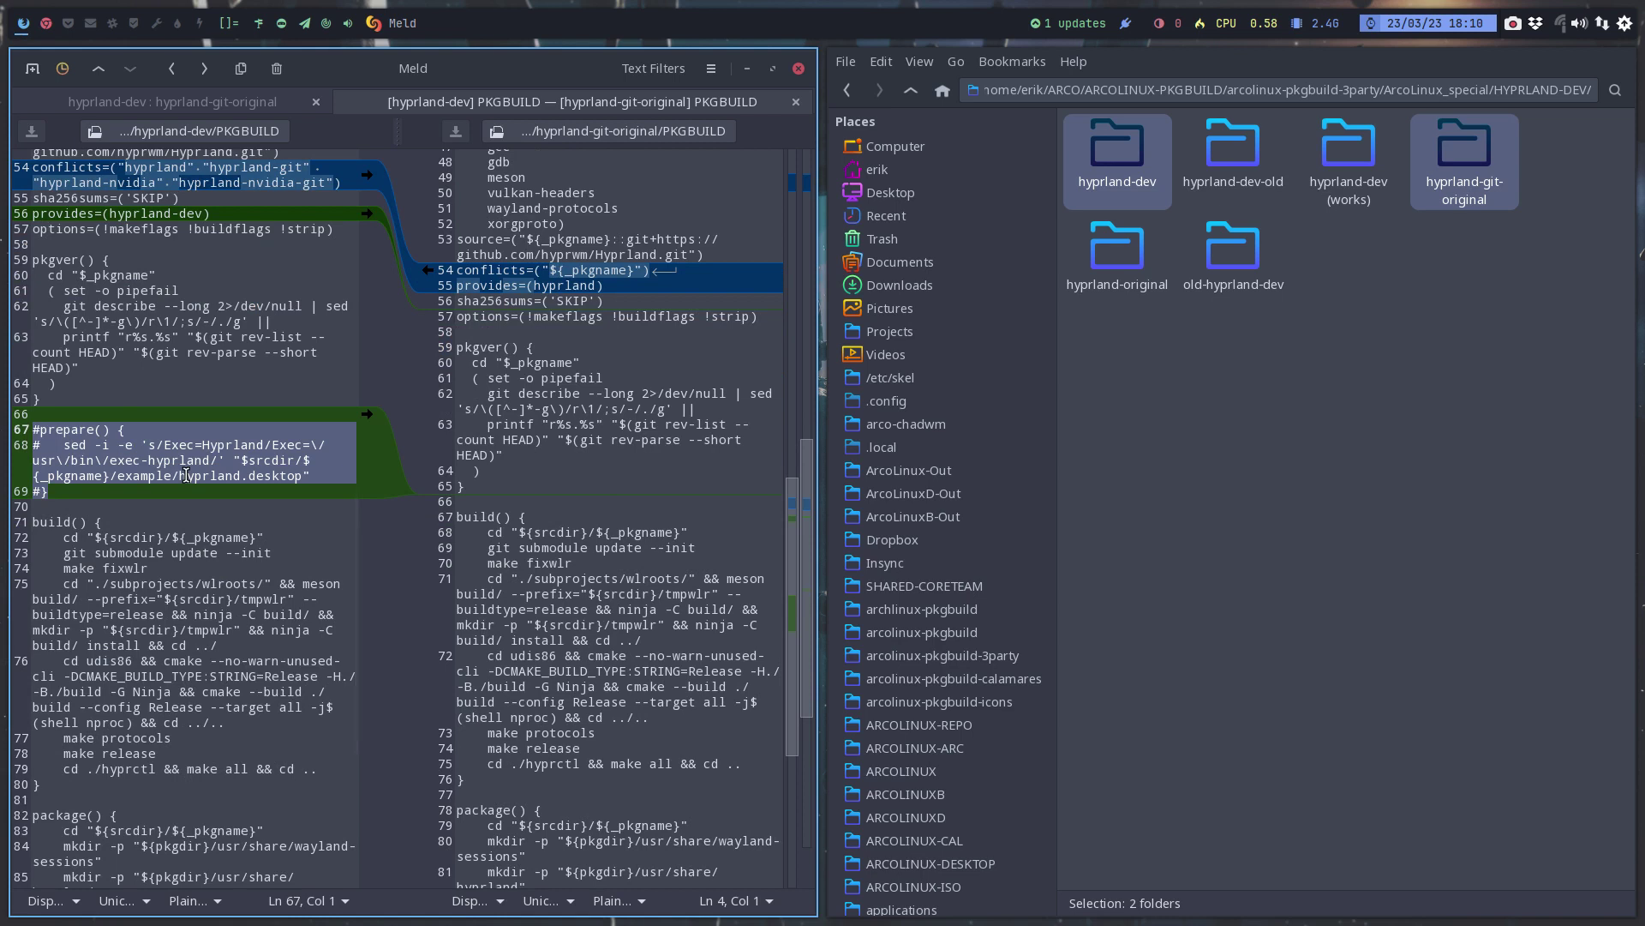
{"action": "key", "text": "Delete"}
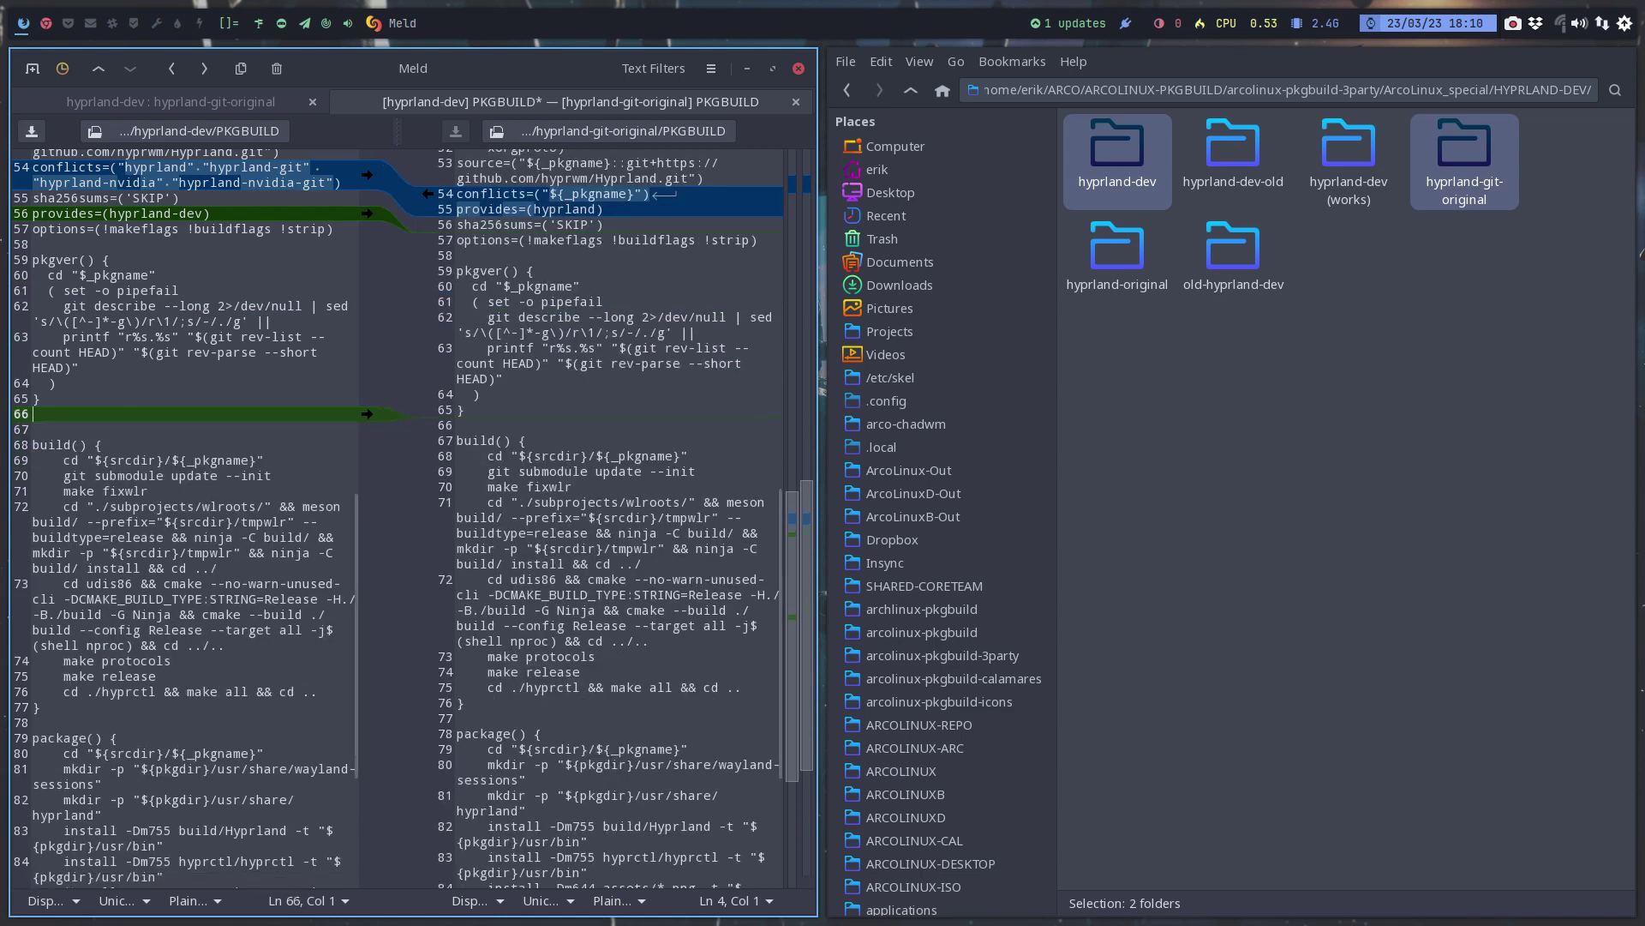
{"action": "key", "text": "Delete"}
{"action": "key", "text": "alt+Up"}
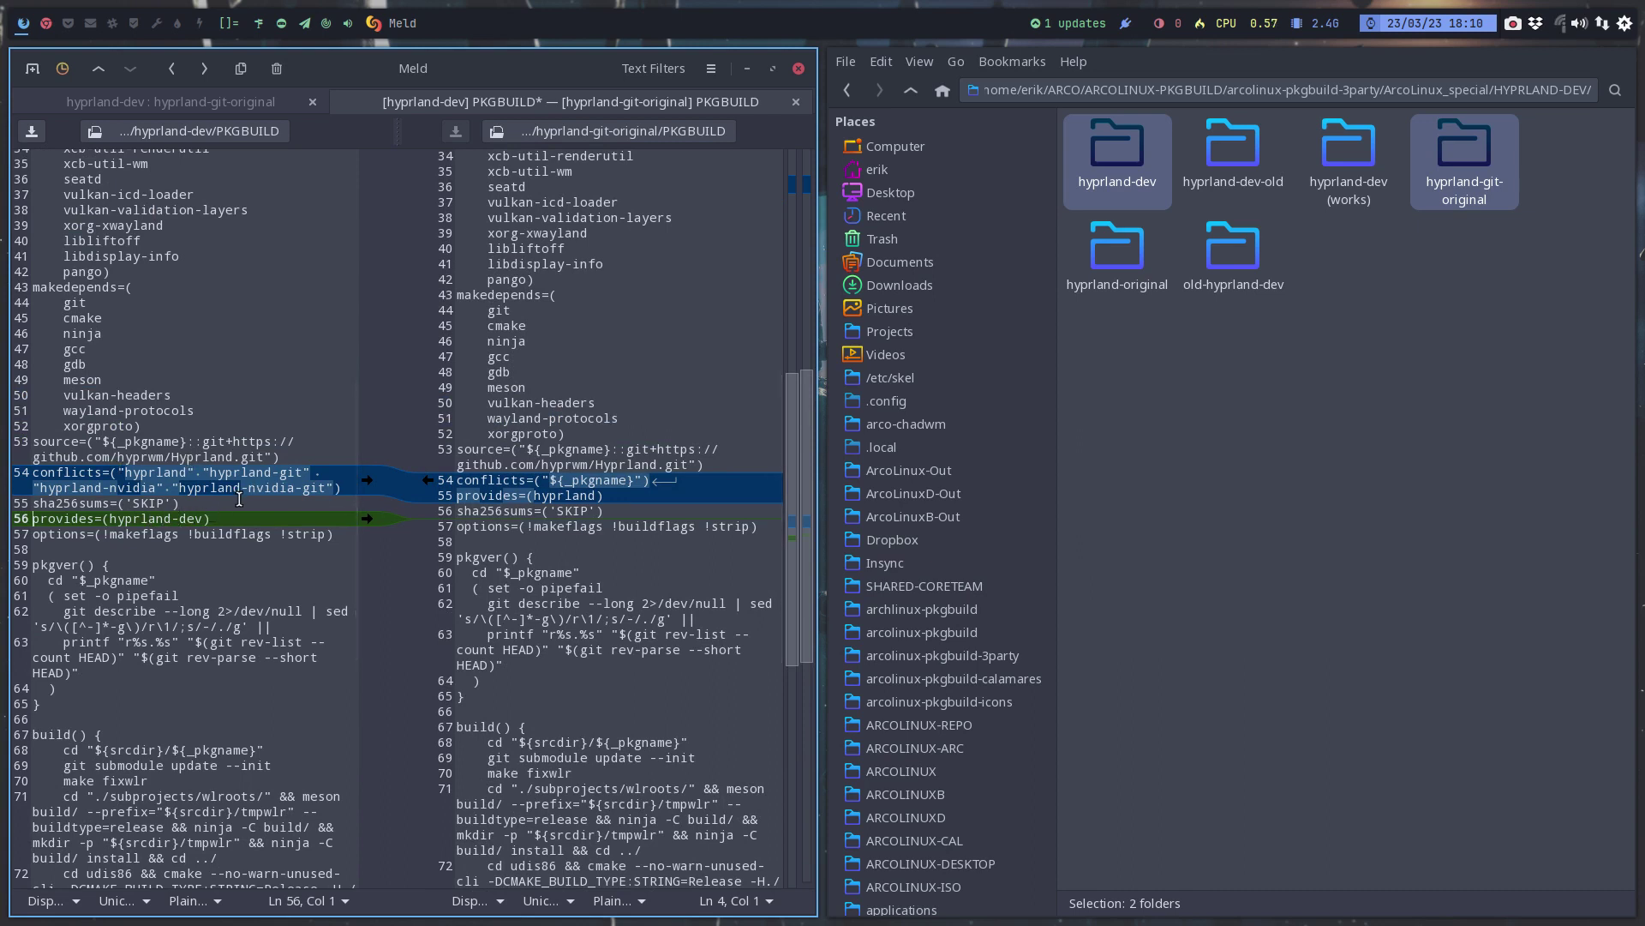
{"action": "scroll", "coordinate": [237, 499], "scroll_direction": "down", "scroll_amount": 3}
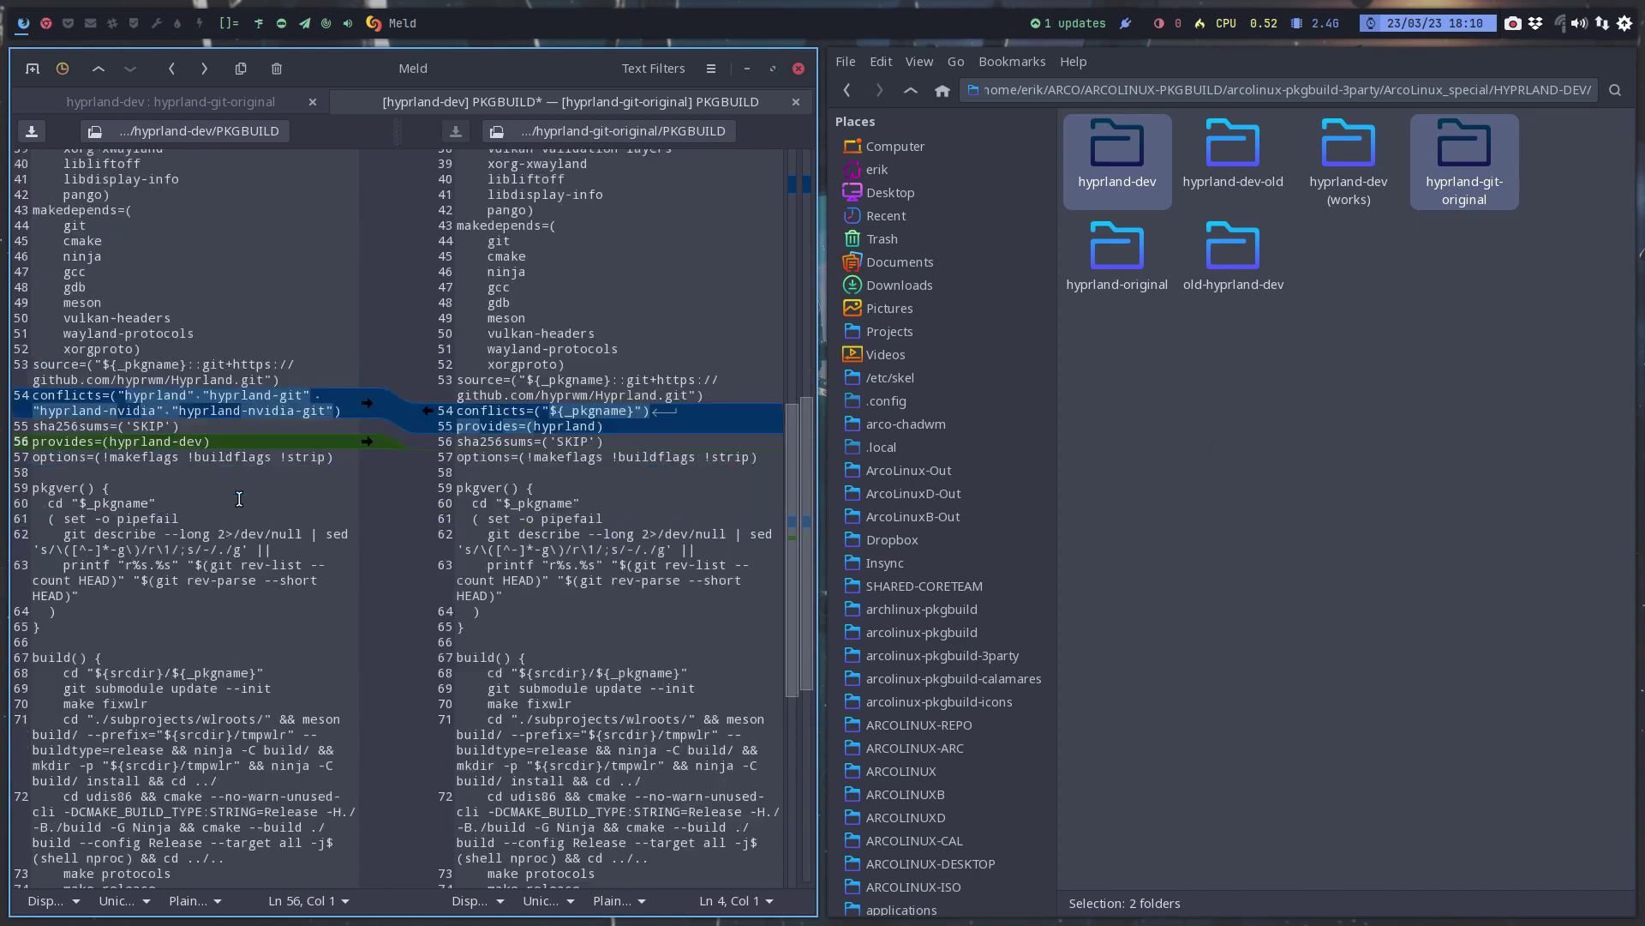
{"action": "scroll", "coordinate": [237, 499], "scroll_direction": "down", "scroll_amount": 7}
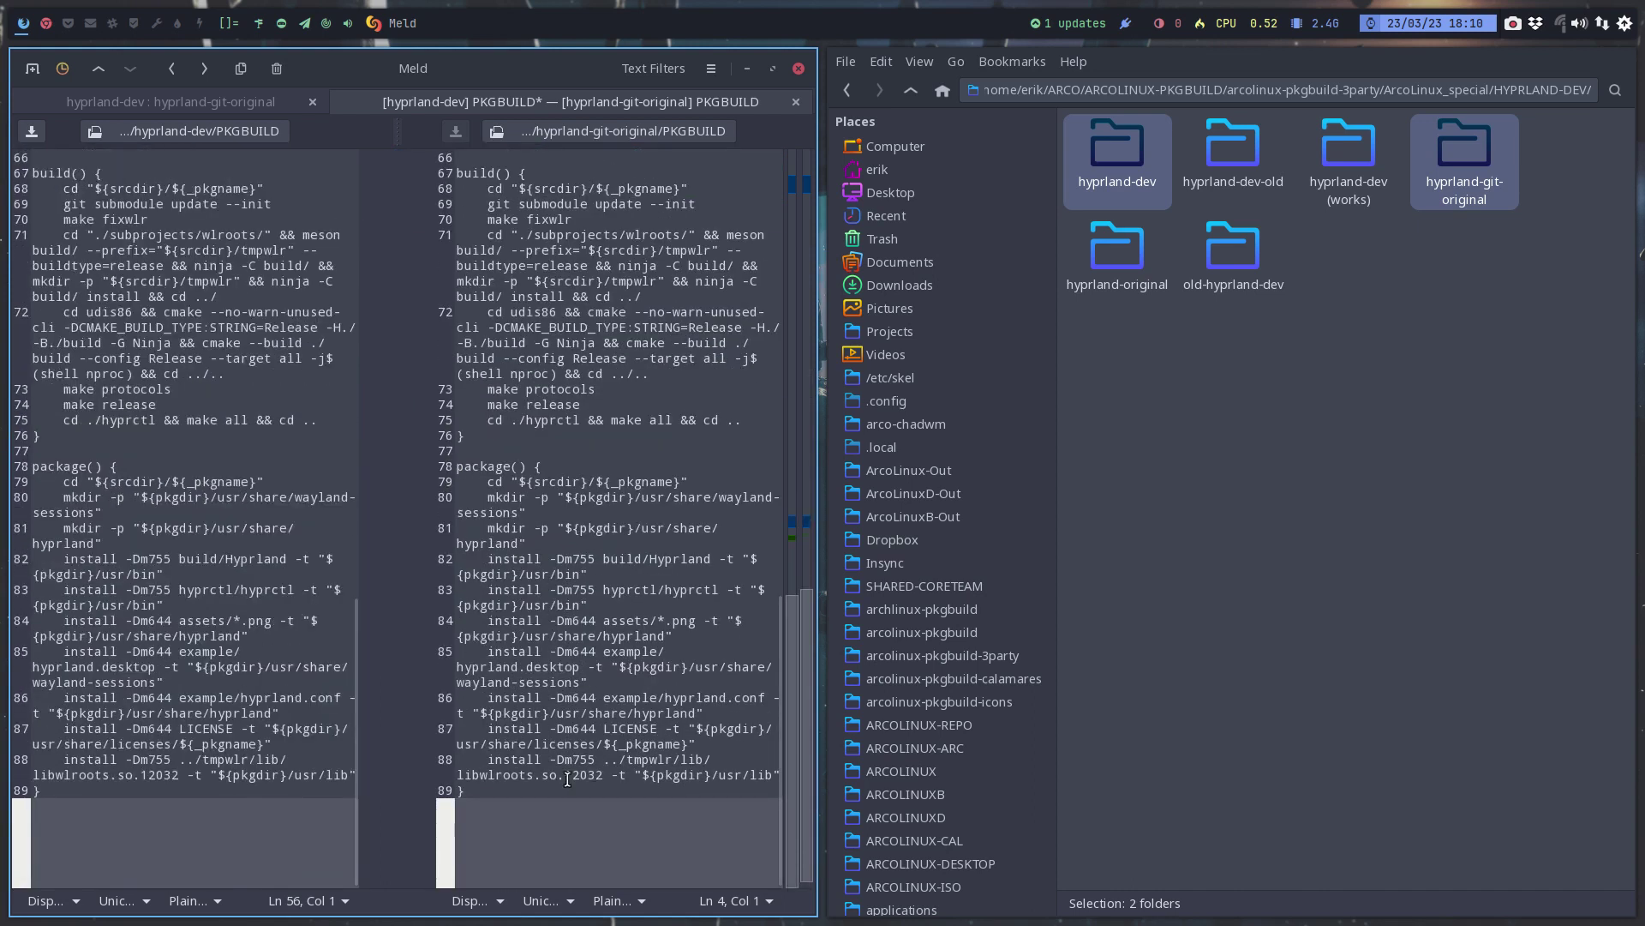
{"action": "scroll", "coordinate": [566, 780], "scroll_direction": "up", "scroll_amount": 6}
{"action": "scroll", "coordinate": [567, 779], "scroll_direction": "up", "scroll_amount": 3}
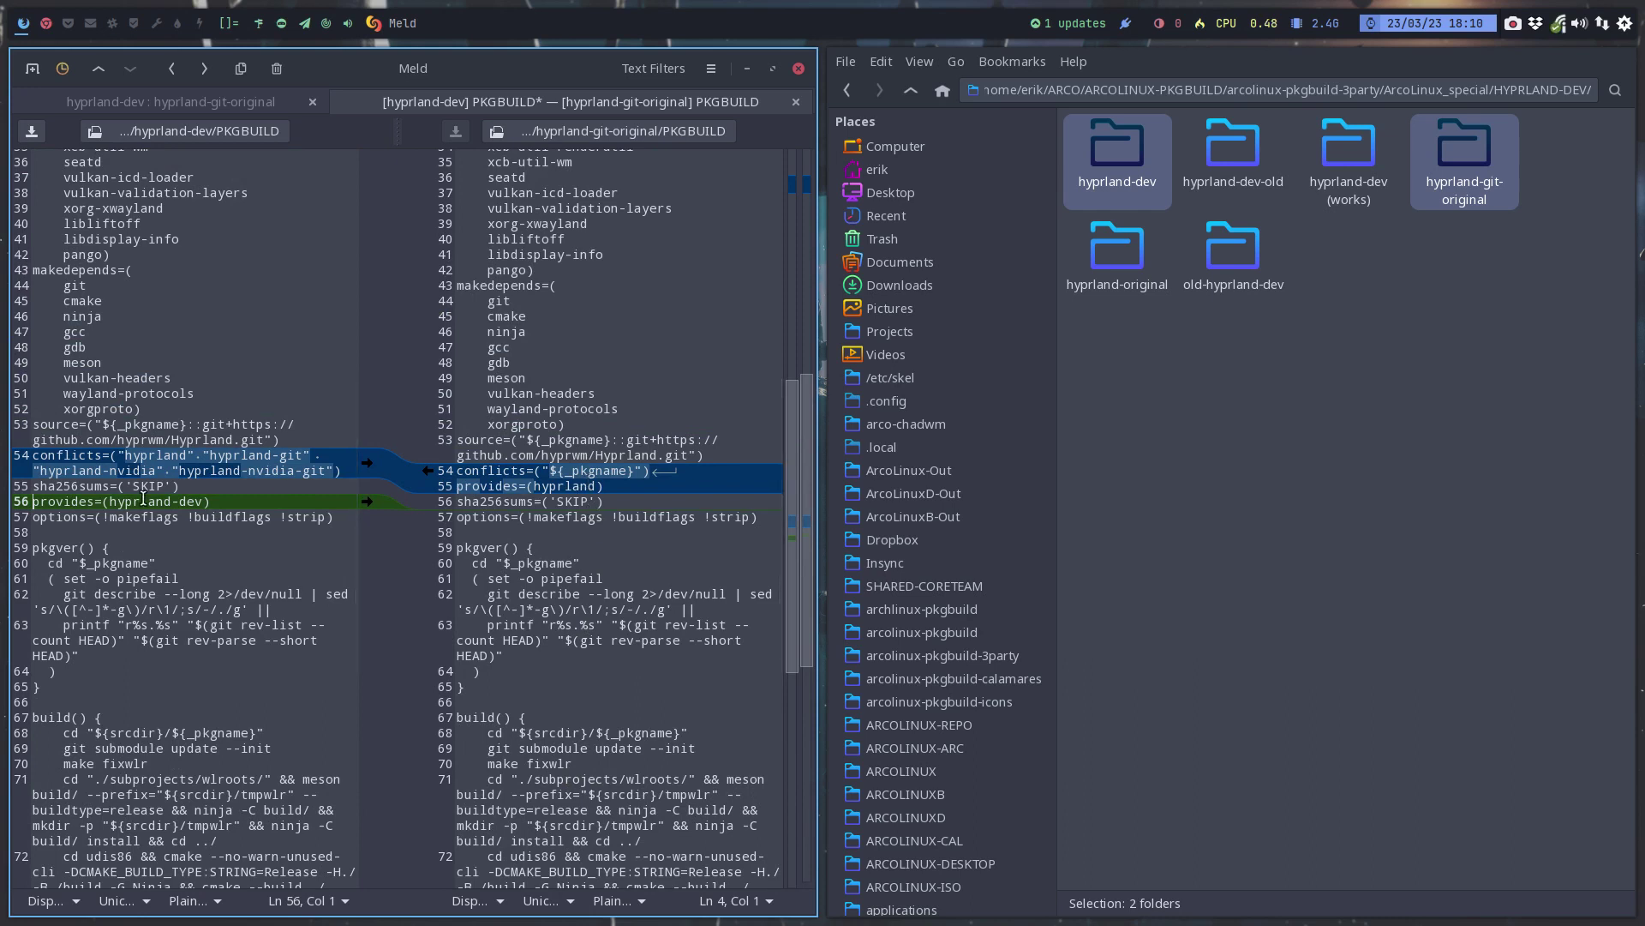
{"action": "scroll", "coordinate": [143, 500], "scroll_direction": "up", "scroll_amount": 1}
{"action": "scroll", "coordinate": [143, 501], "scroll_direction": "up", "scroll_amount": 5}
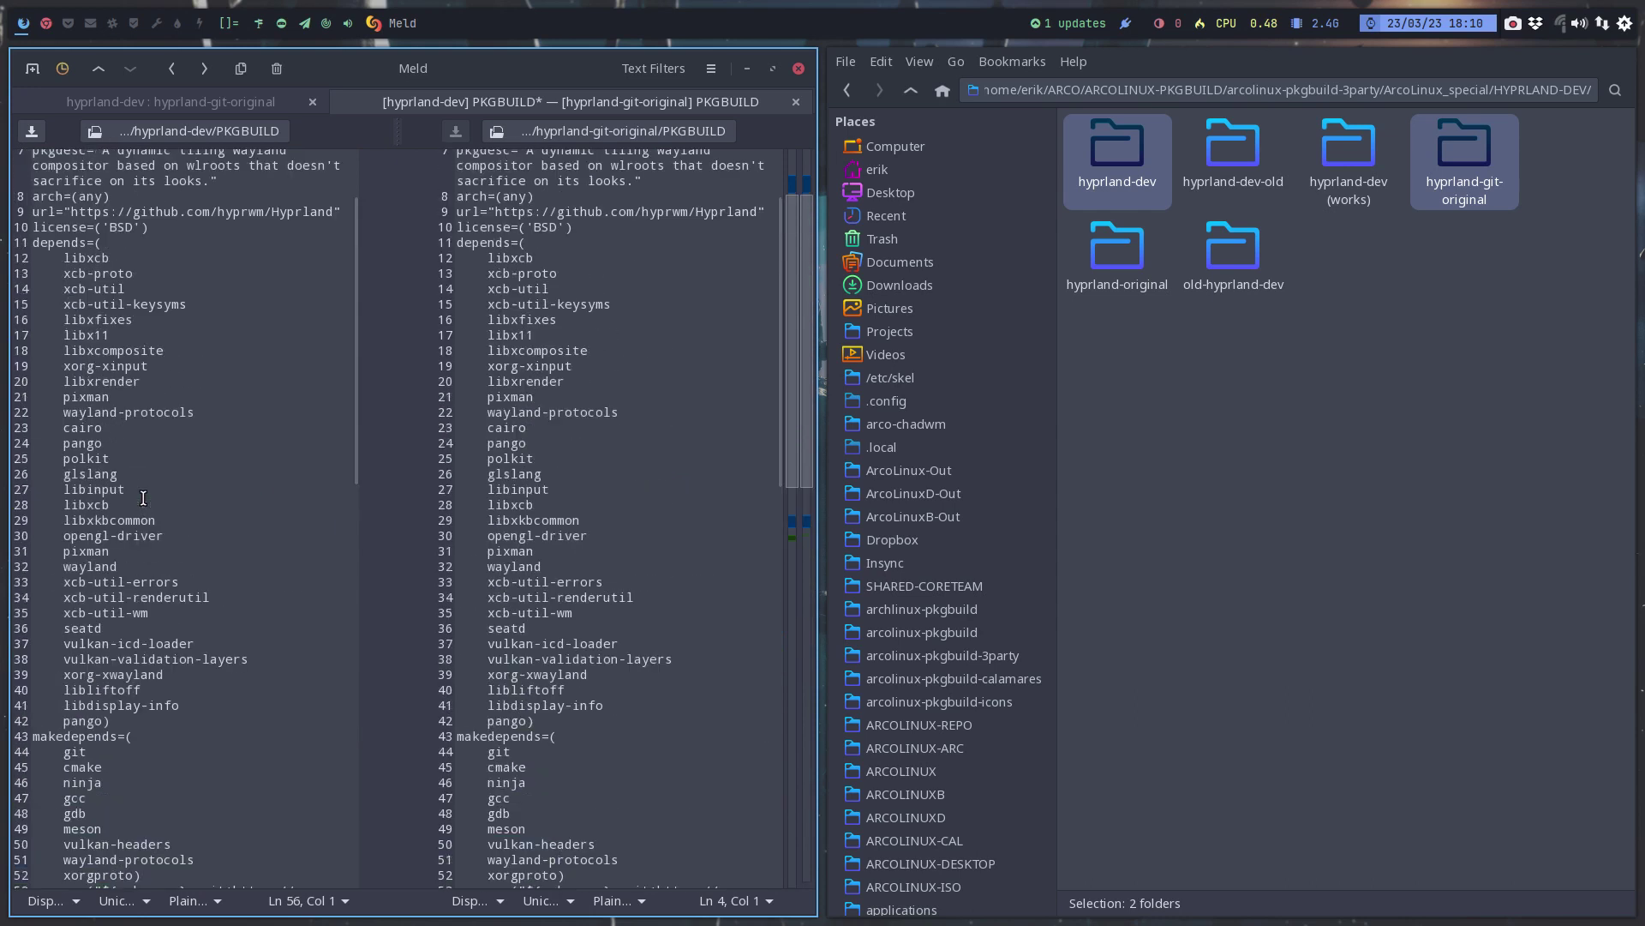
{"action": "scroll", "coordinate": [143, 498], "scroll_direction": "up", "scroll_amount": 1}
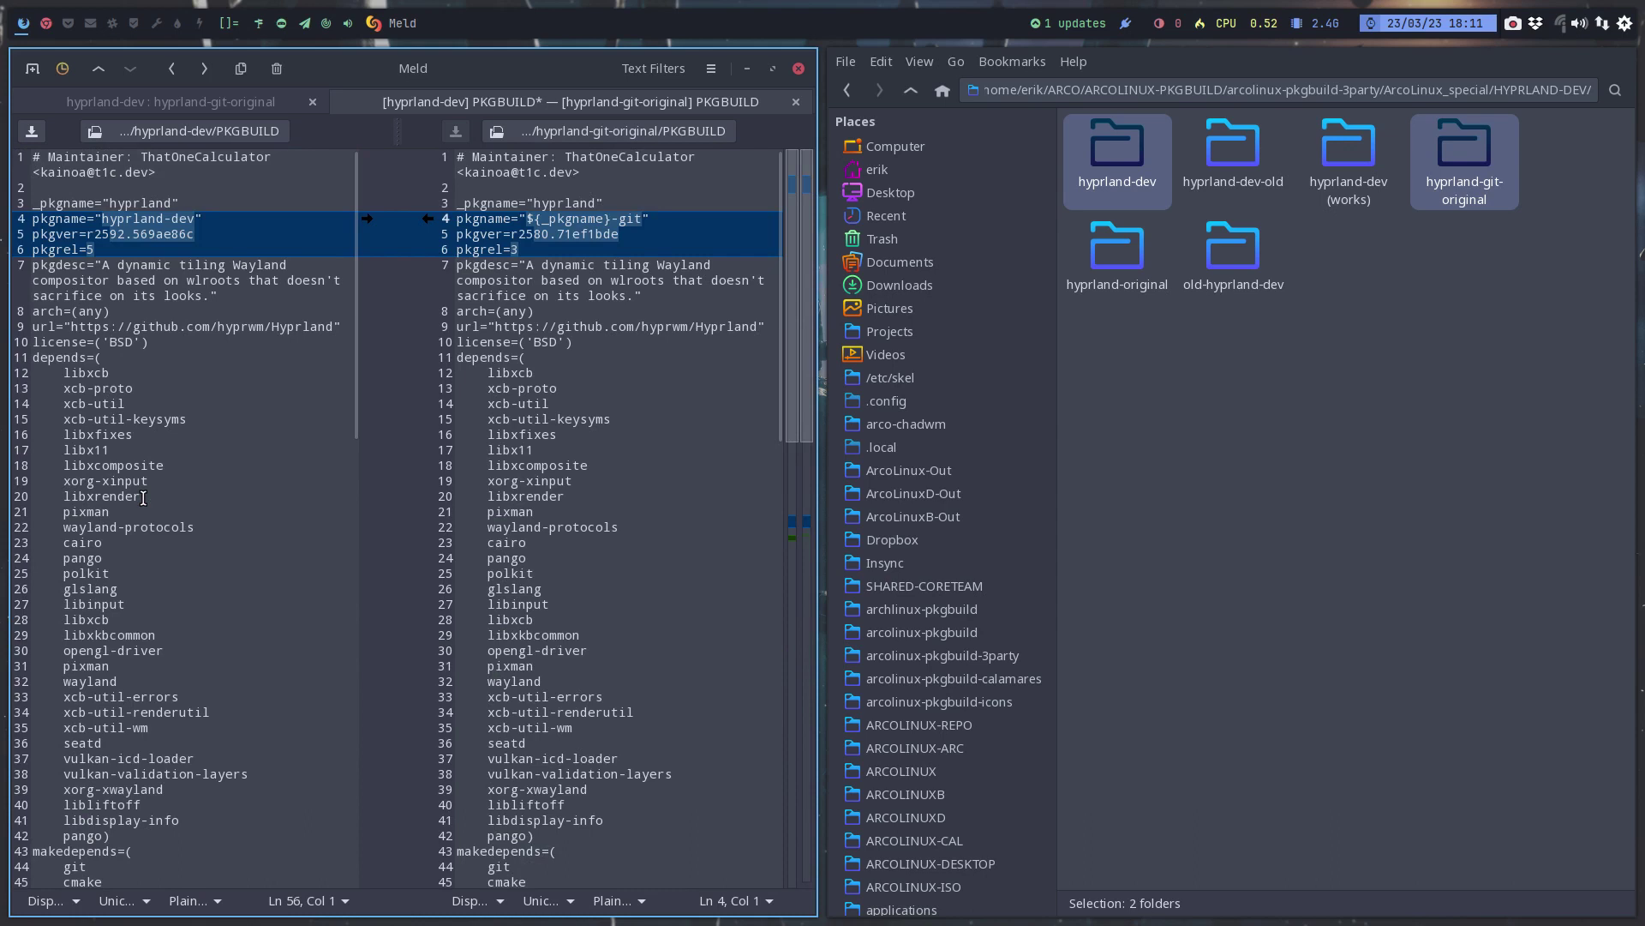
{"action": "scroll", "coordinate": [144, 498], "scroll_direction": "down", "scroll_amount": 10}
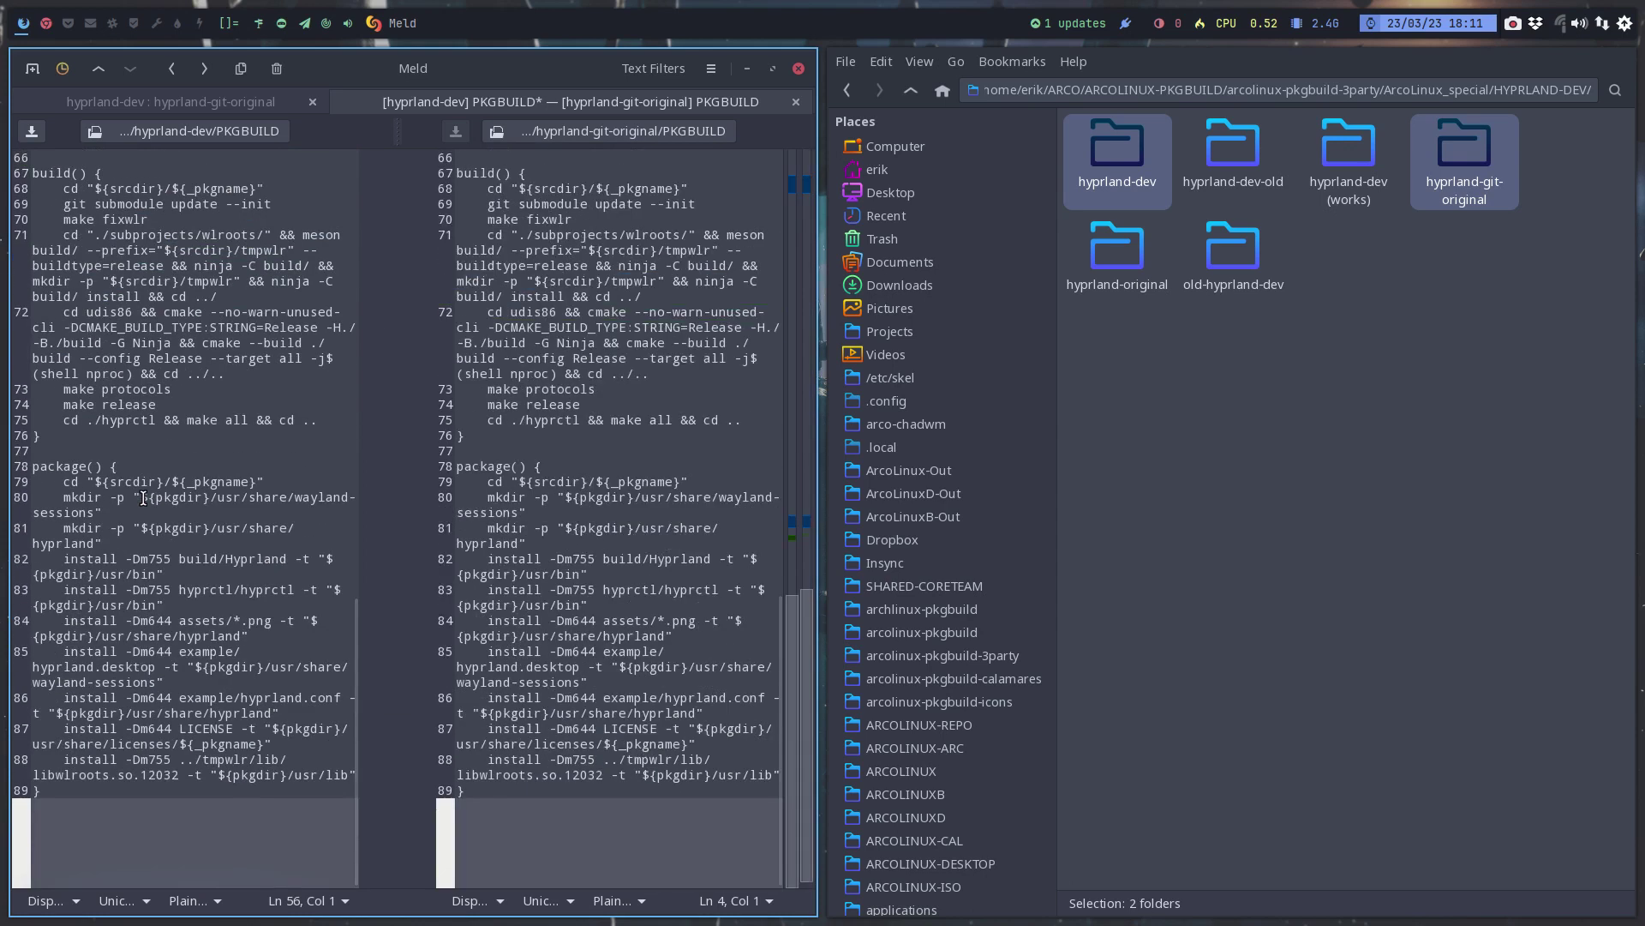
- Save the edited hyprland-dev PKGBUILD, close the file comparison and quit Meld
{"action": "left_click", "coordinate": [144, 496]}
{"action": "key", "text": "ctrl+s"}
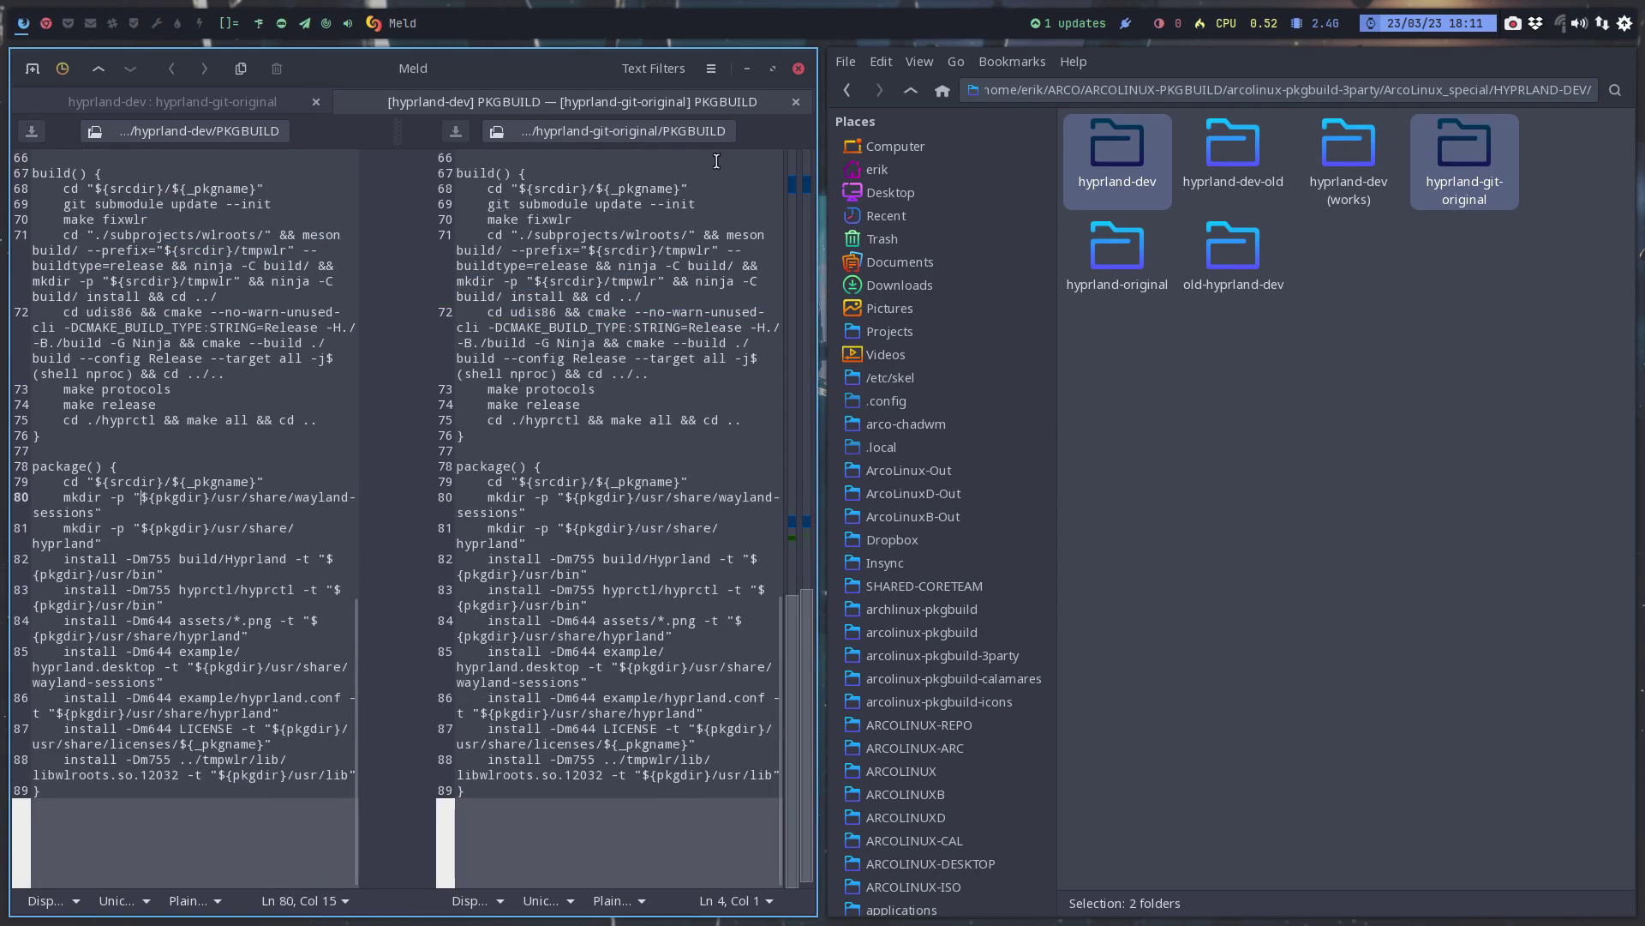
{"action": "left_click", "coordinate": [795, 102]}
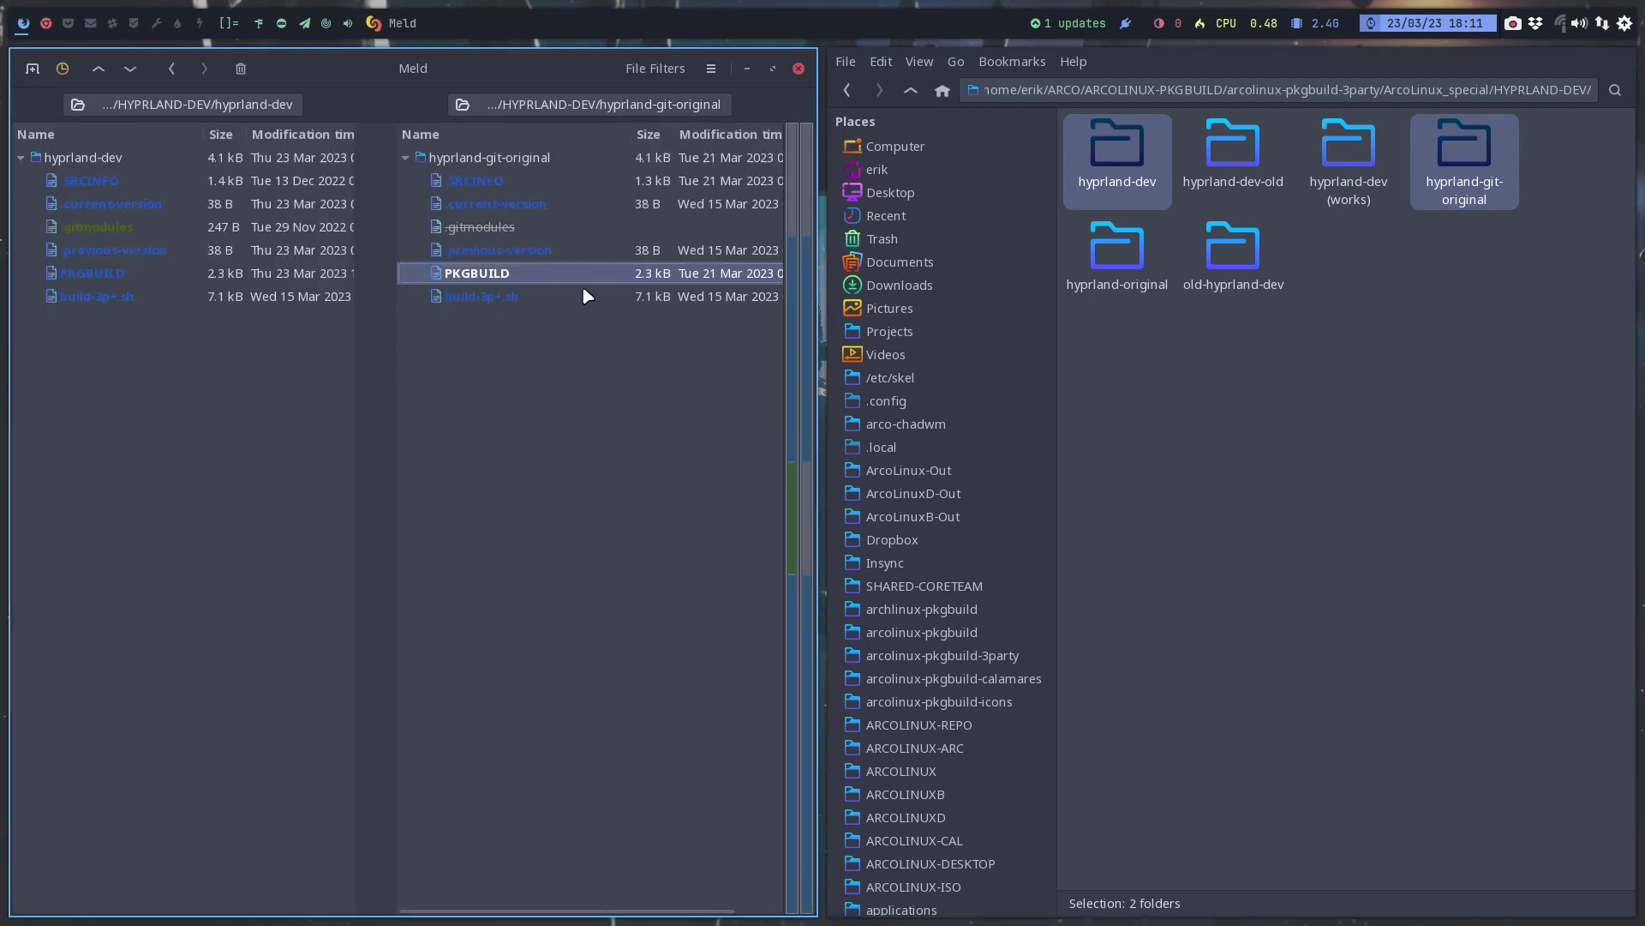
{"action": "left_click", "coordinate": [543, 252]}
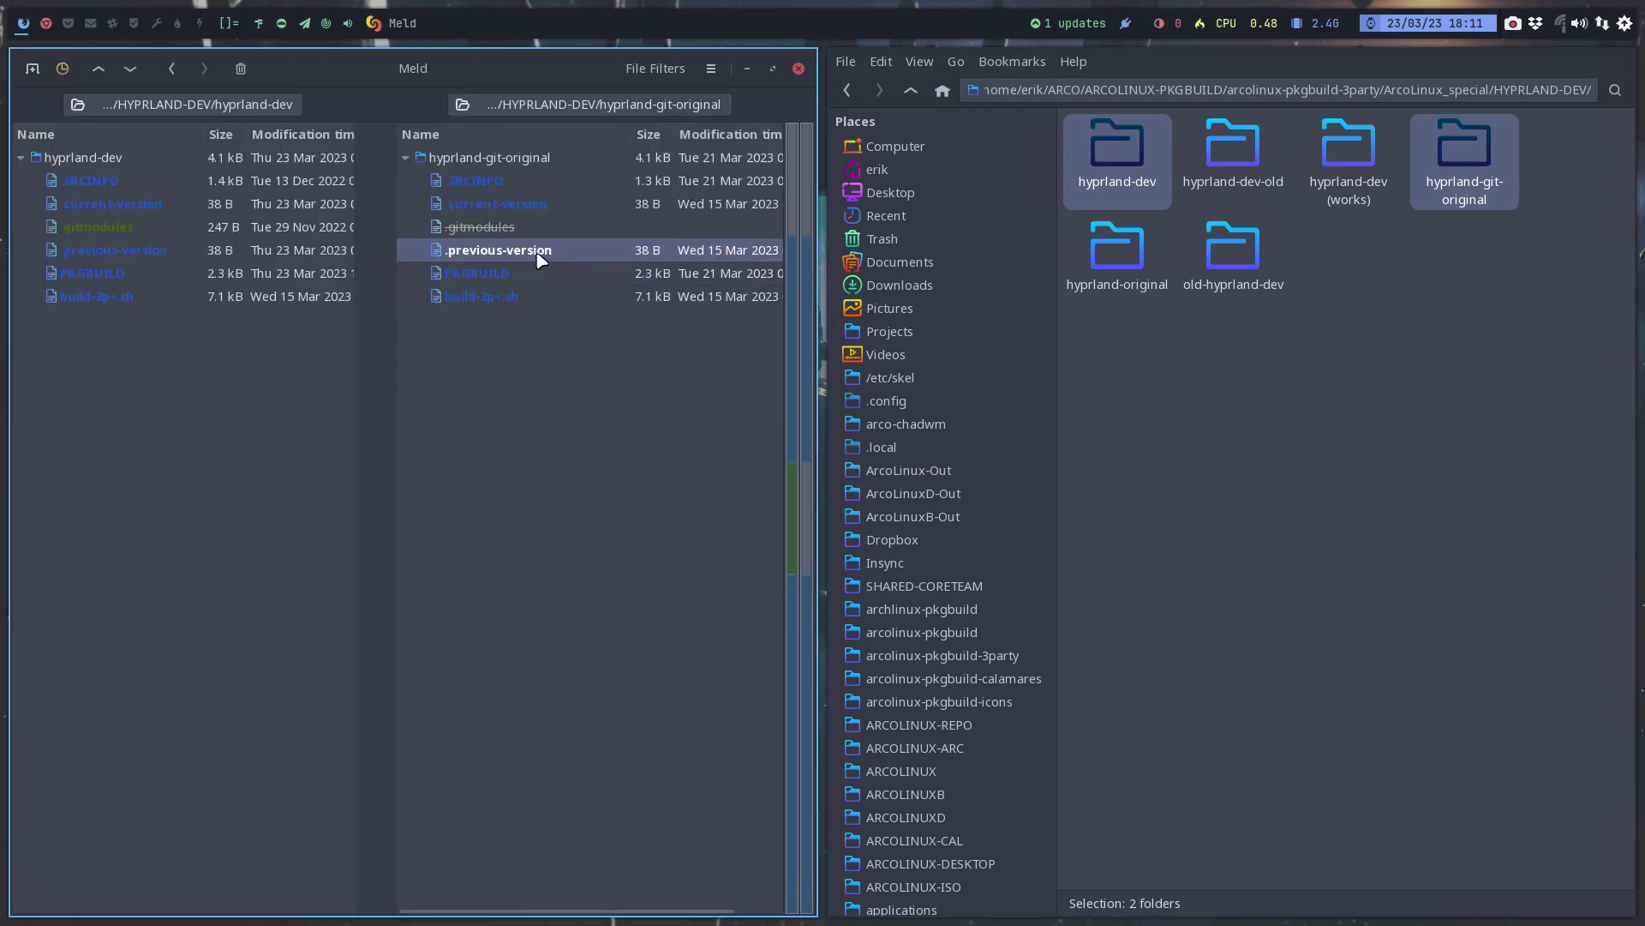
{"action": "left_click", "coordinate": [537, 205]}
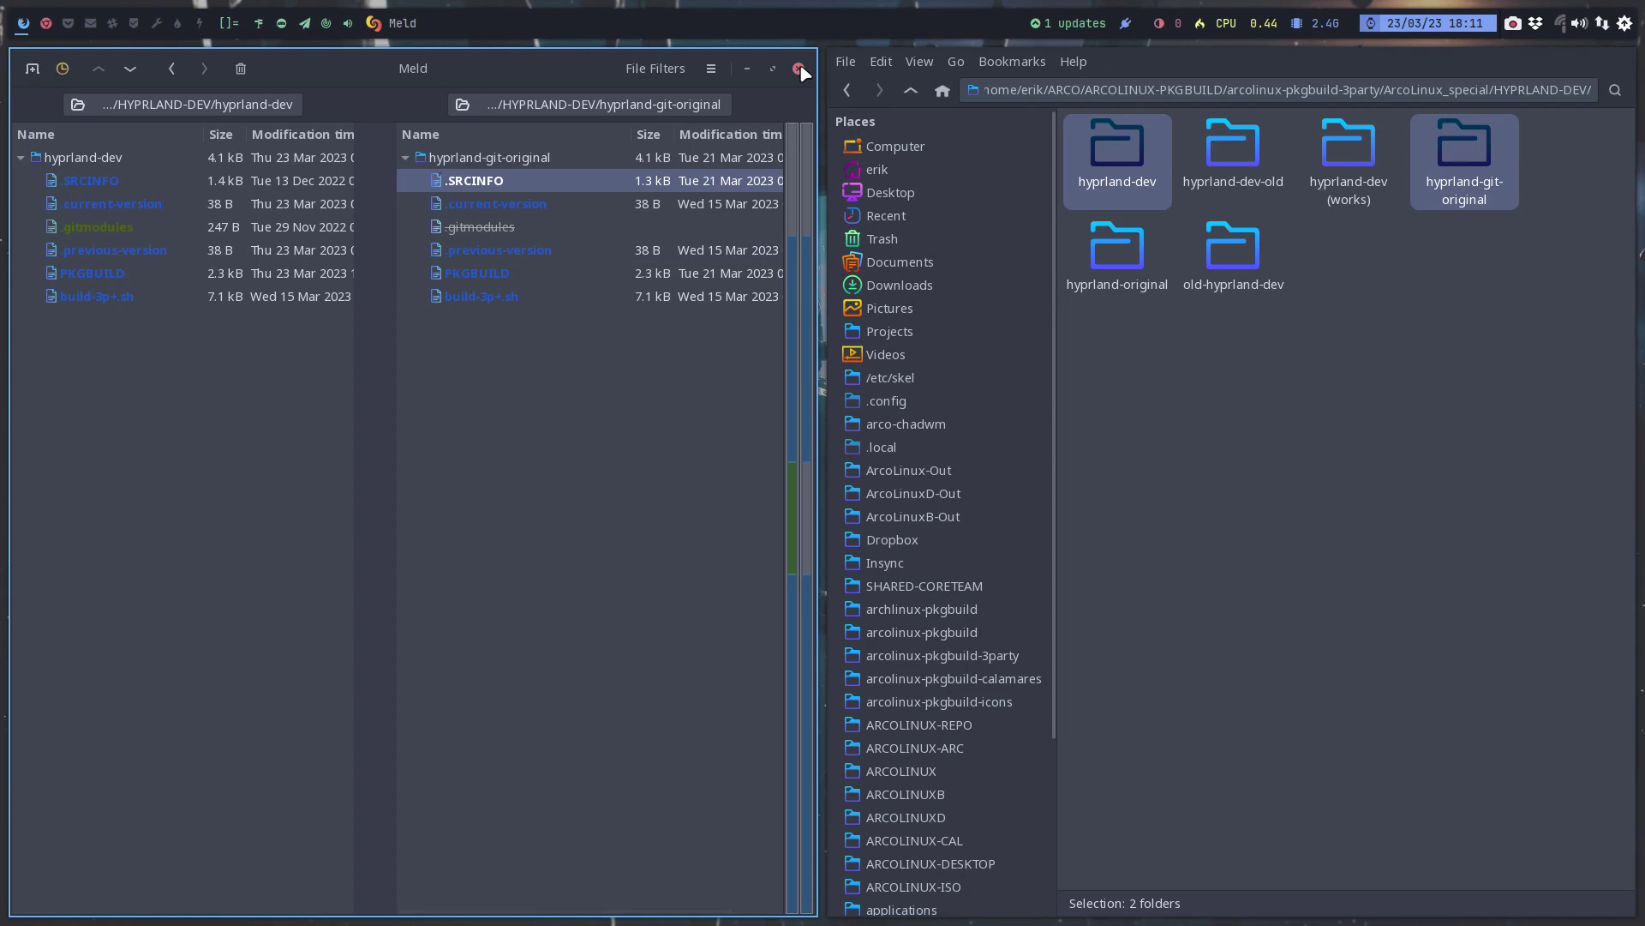
{"action": "left_click", "coordinate": [799, 68]}
{"action": "left_click", "coordinate": [509, 283]}
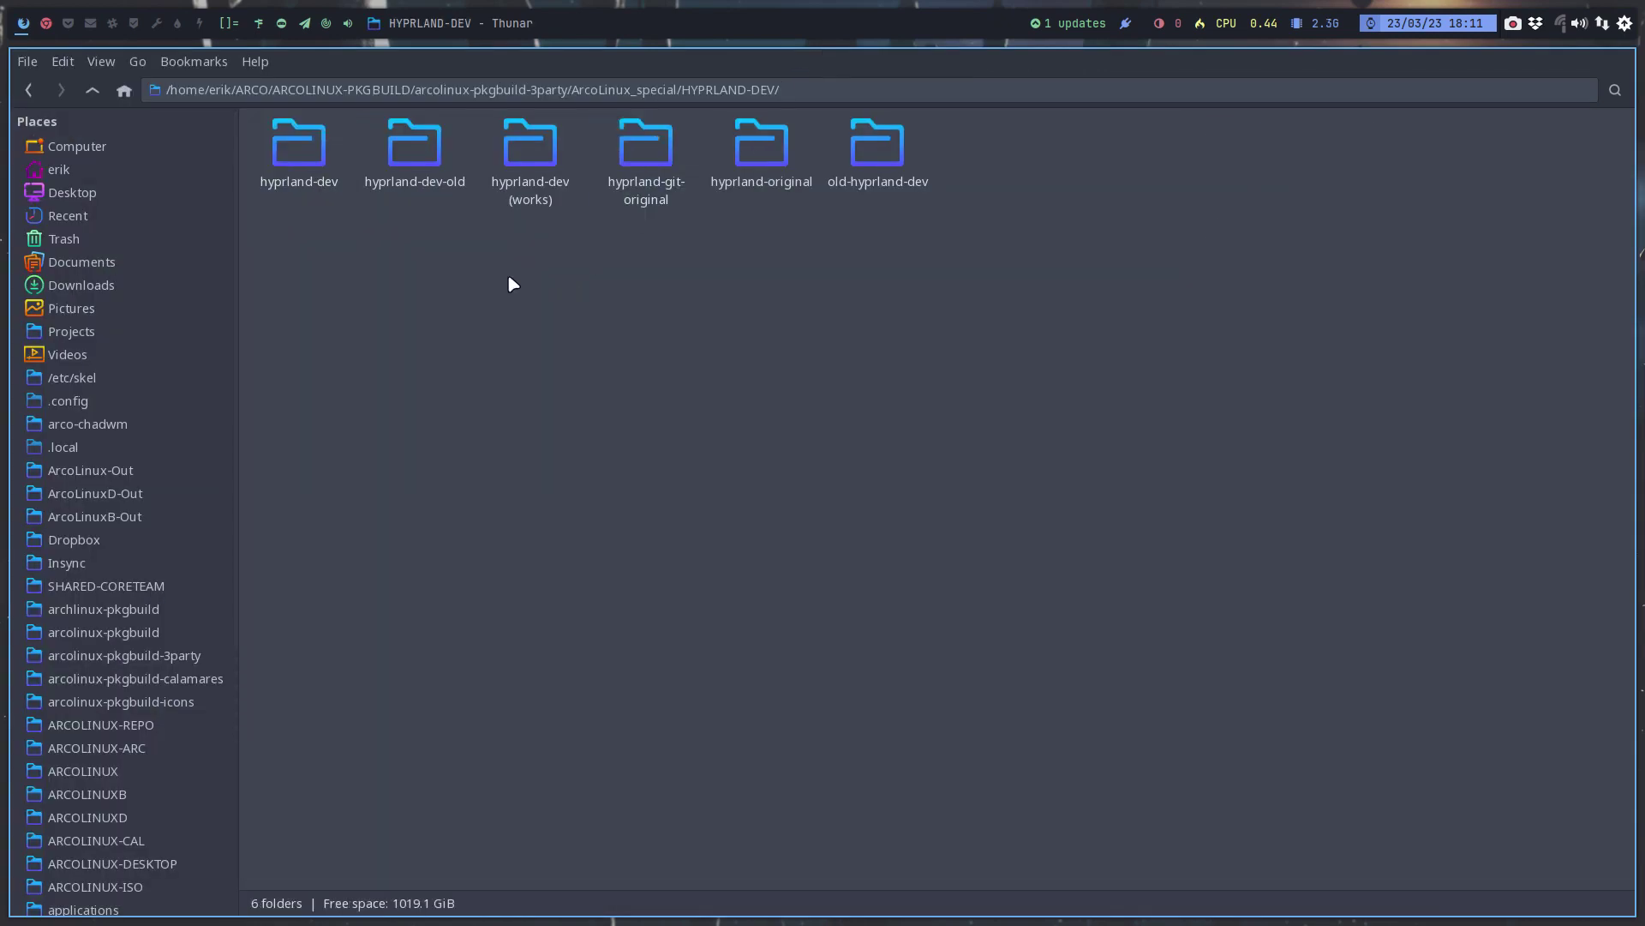